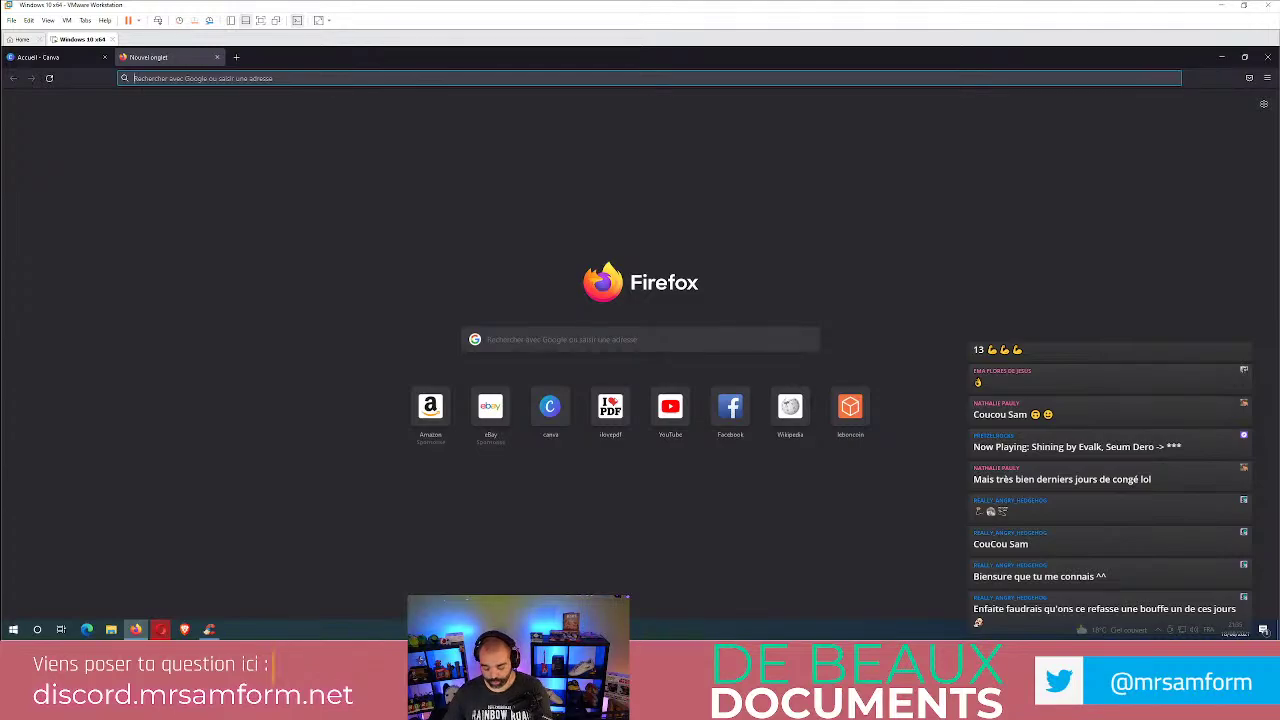
Open canva.com in the new browser tab and create a new CV design.
{"action": "type", "text": "canva.com/"}
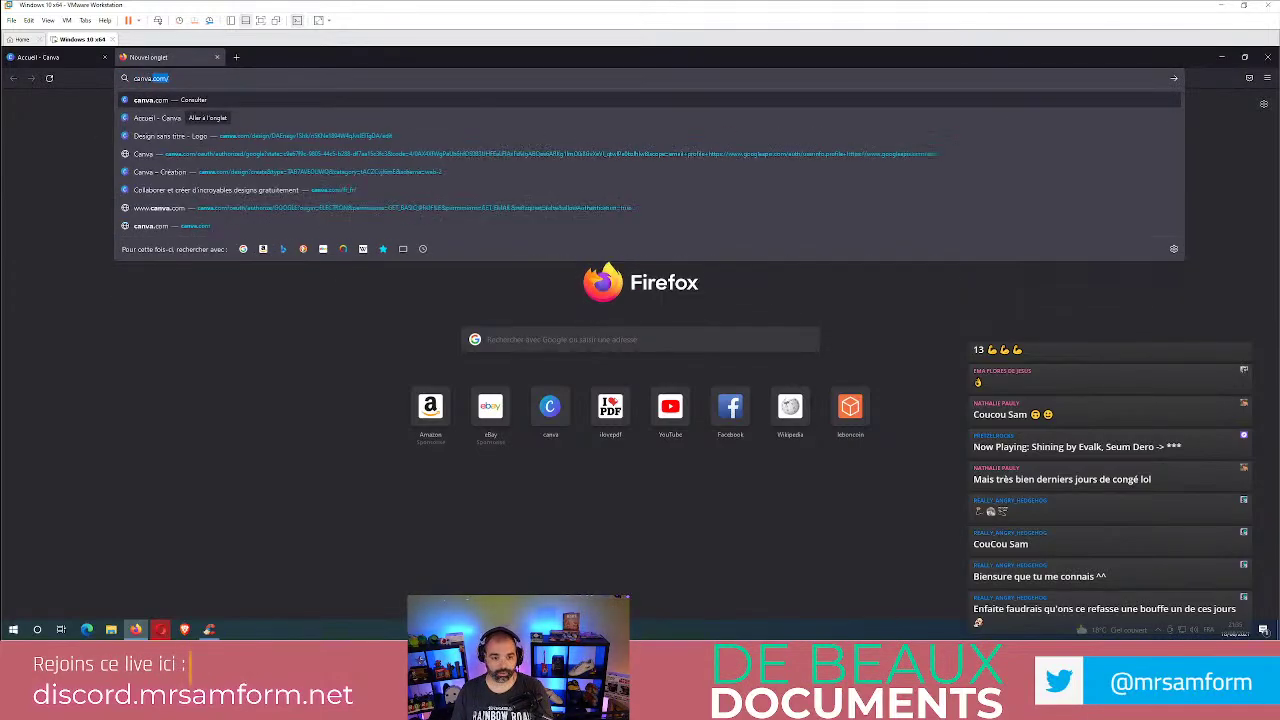
{"action": "key", "text": "Return"}
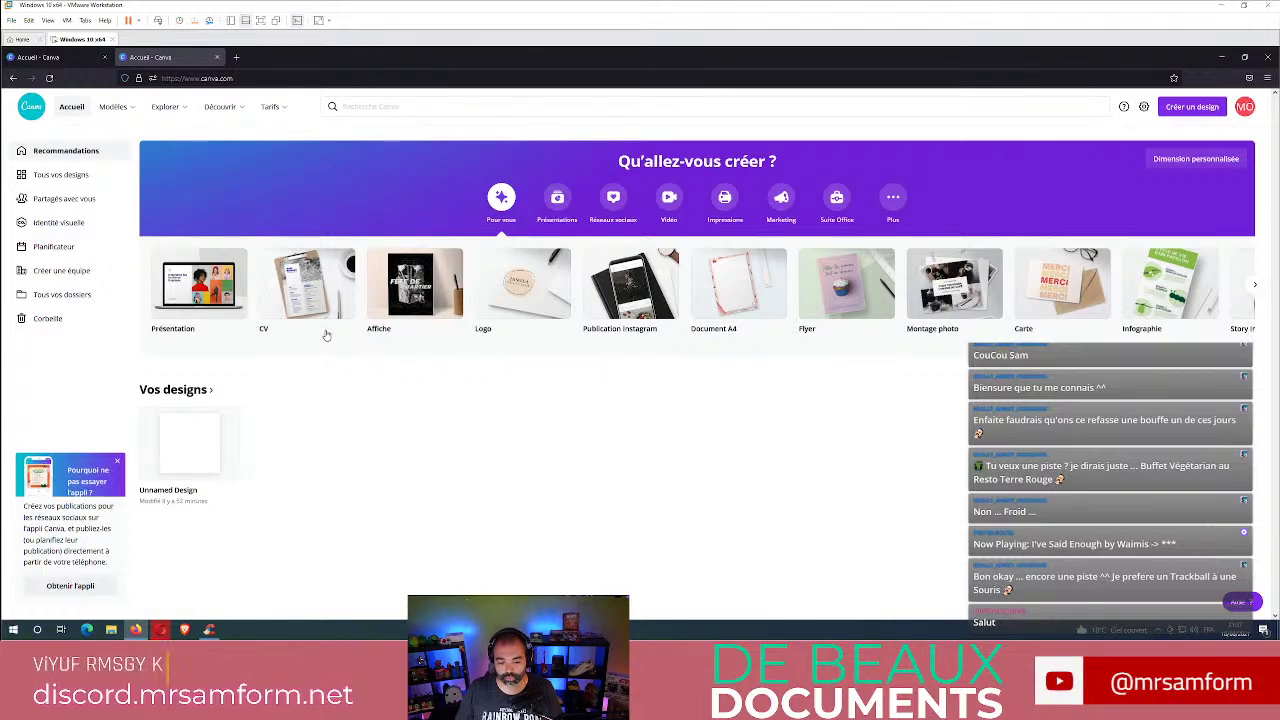
{"action": "left_click", "coordinate": [287, 290]}
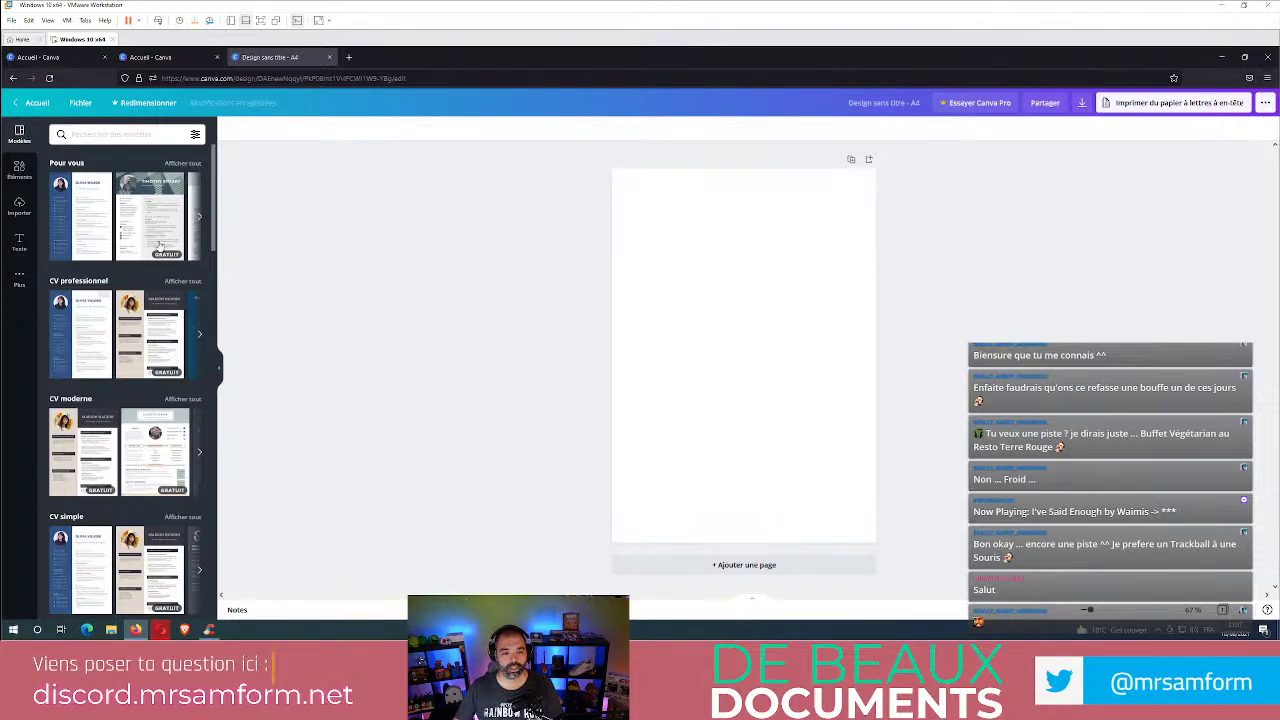
Look through the CV template categories, from professional and modern to minimalist and formal.
{"action": "scroll", "coordinate": [119, 223], "scroll_direction": "down", "scroll_amount": 1}
{"action": "scroll", "coordinate": [119, 223], "scroll_direction": "down", "scroll_amount": 3}
{"action": "scroll", "coordinate": [105, 225], "scroll_direction": "up", "scroll_amount": 4}
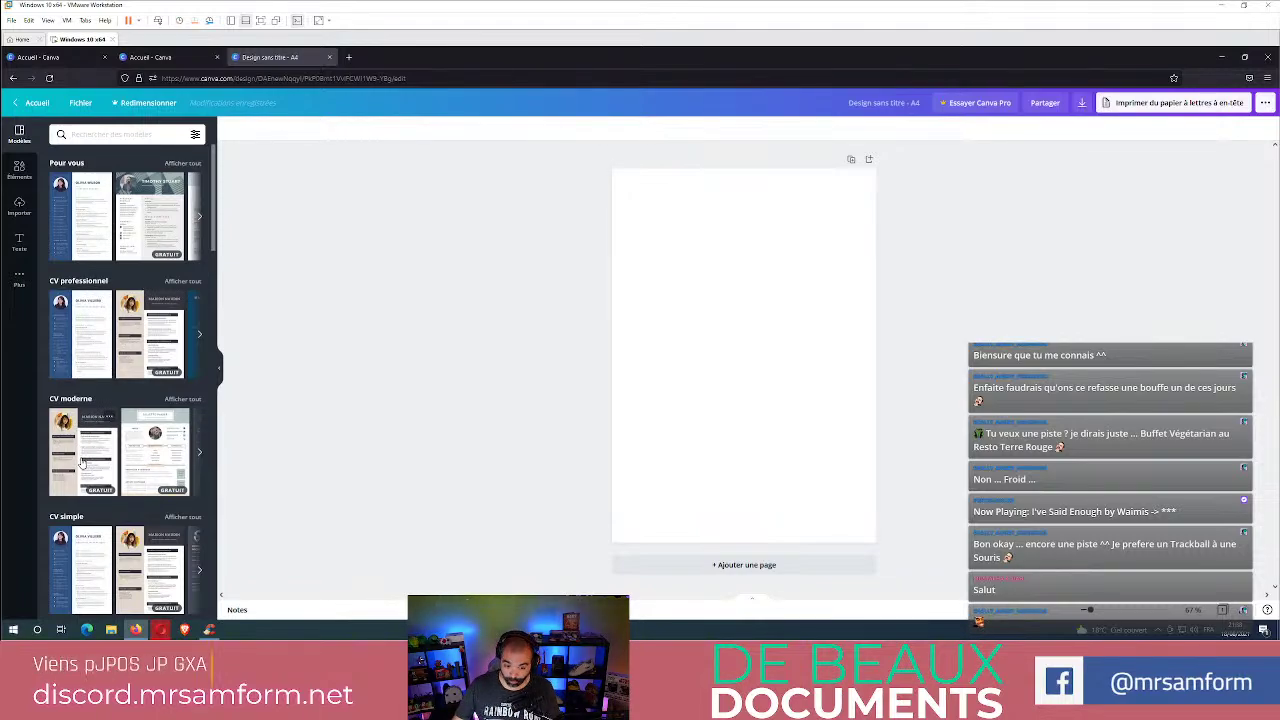
{"action": "scroll", "coordinate": [104, 492], "scroll_direction": "down", "scroll_amount": 2}
{"action": "scroll", "coordinate": [104, 492], "scroll_direction": "down", "scroll_amount": 2}
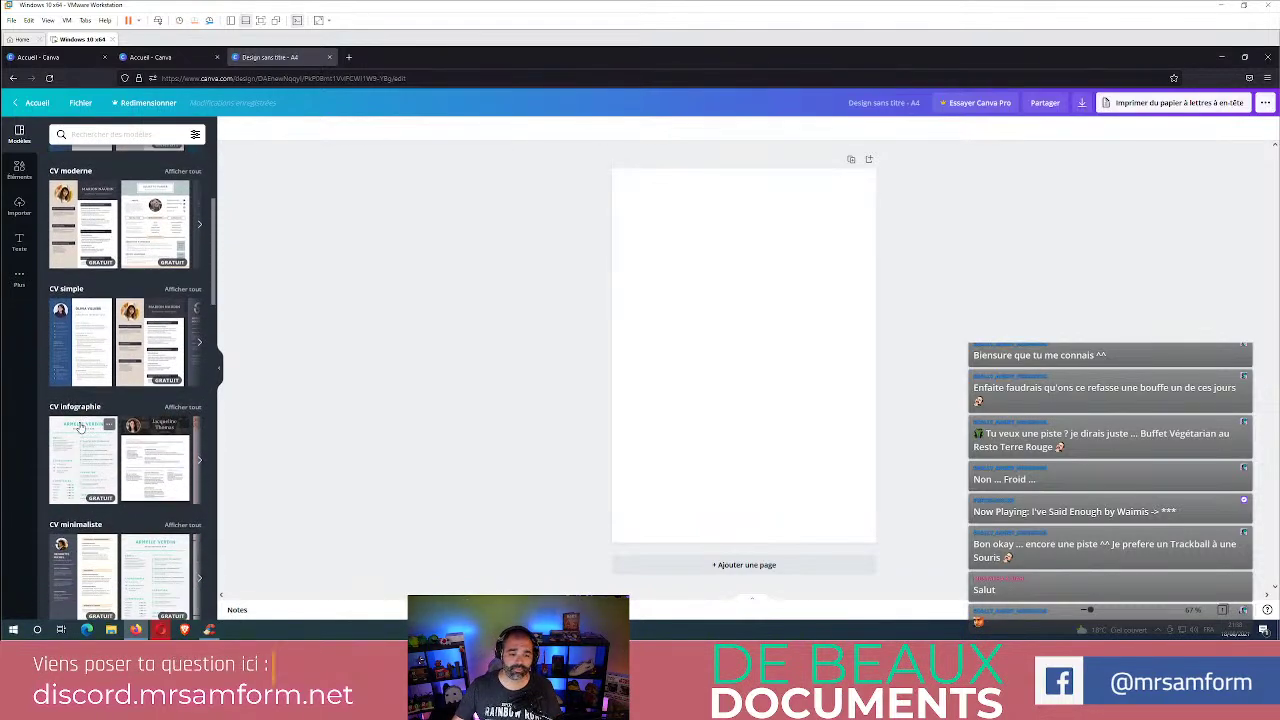
{"action": "scroll", "coordinate": [80, 428], "scroll_direction": "down", "scroll_amount": 2}
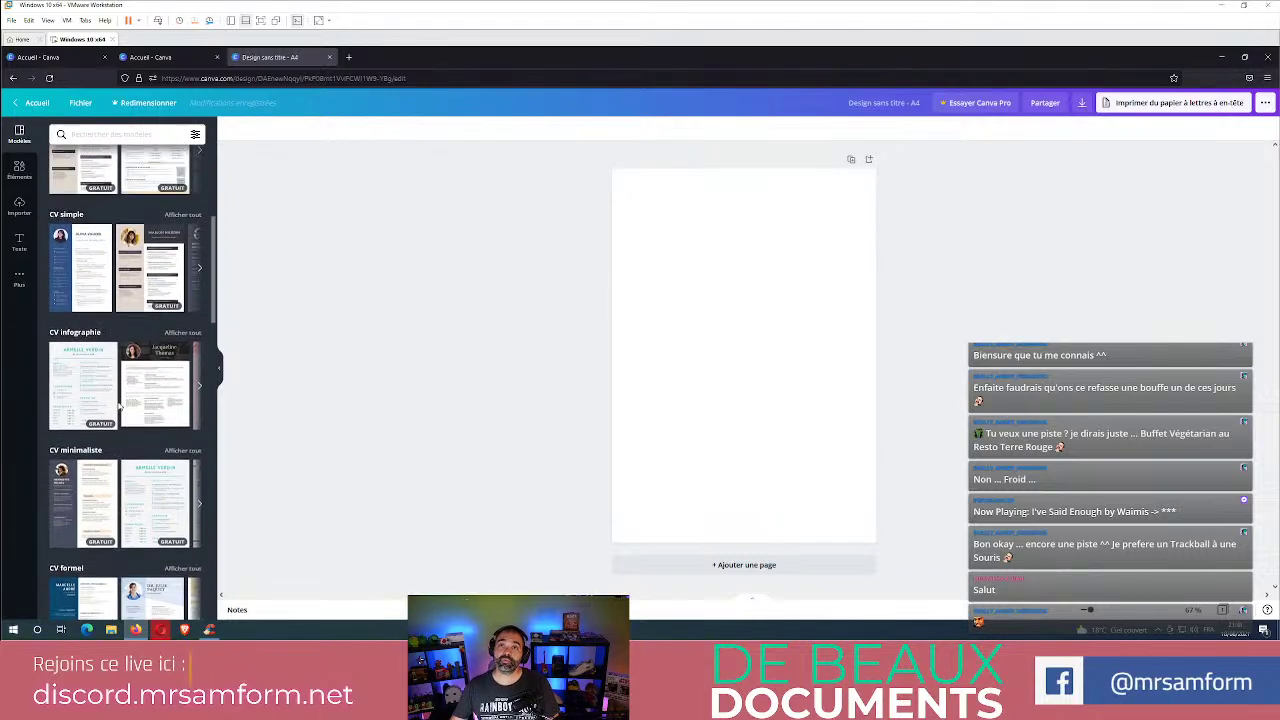
{"action": "scroll", "coordinate": [119, 405], "scroll_direction": "up", "scroll_amount": 5}
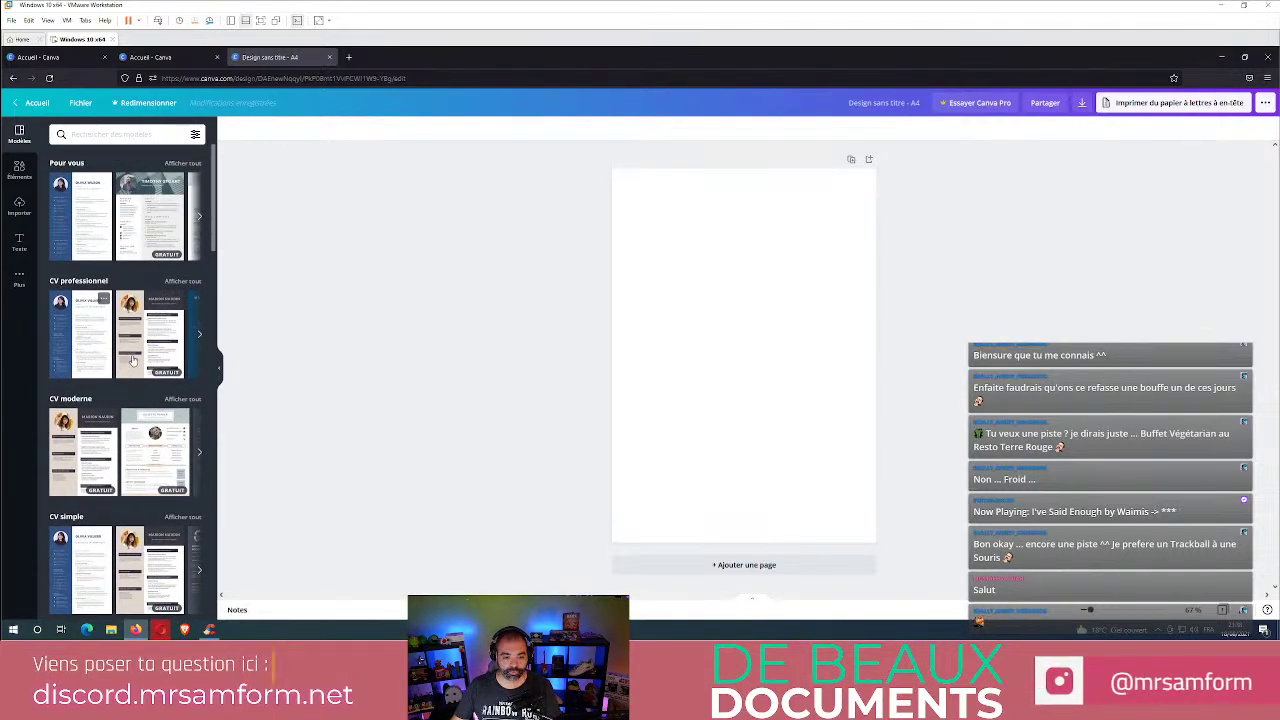
List all the "CV professionnel" templates and apply the light-blue surgeon CV to the blank page.
{"action": "left_click", "coordinate": [201, 337]}
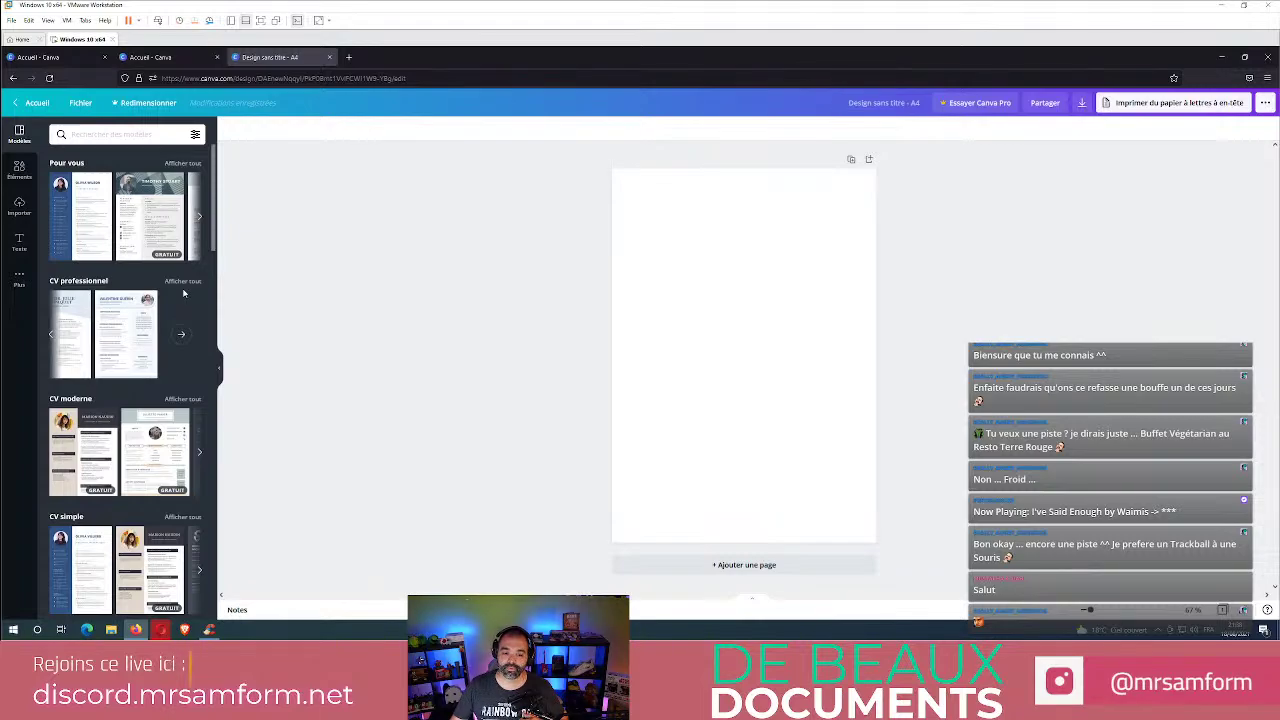
{"action": "left_click", "coordinate": [183, 282]}
{"action": "scroll", "coordinate": [170, 318], "scroll_direction": "down", "scroll_amount": 10}
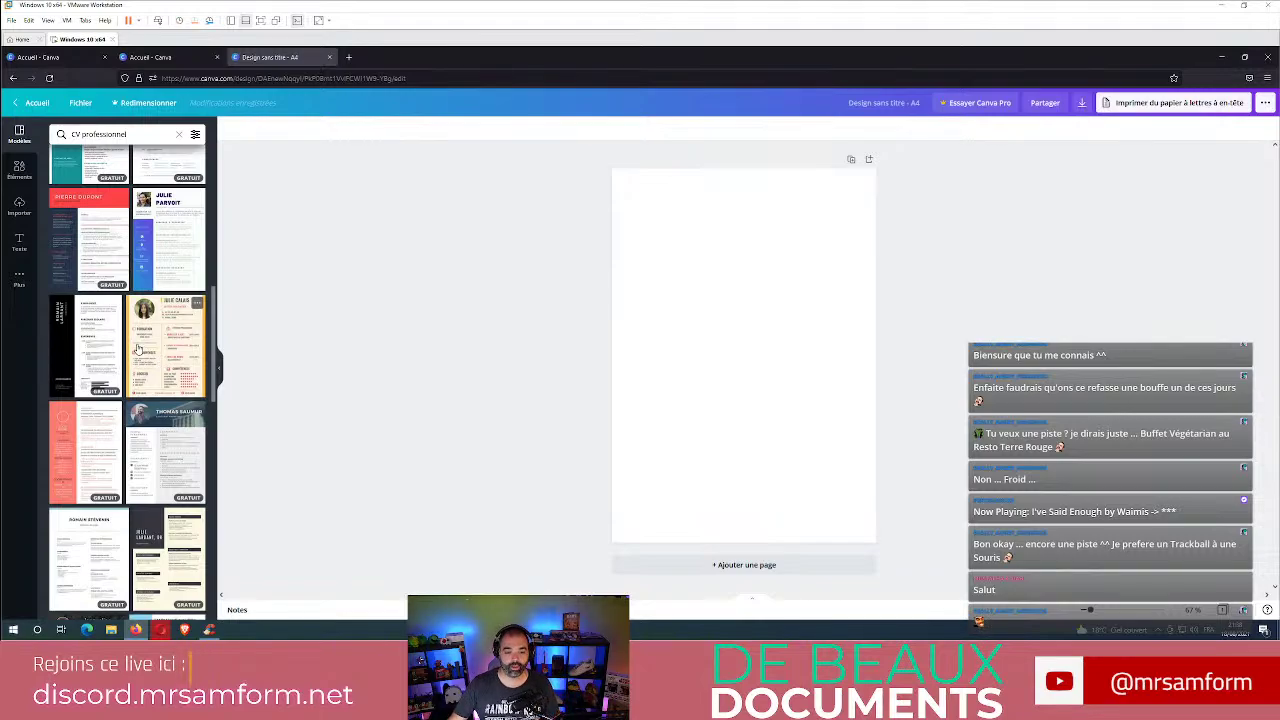
{"action": "scroll", "coordinate": [120, 365], "scroll_direction": "up", "scroll_amount": 2}
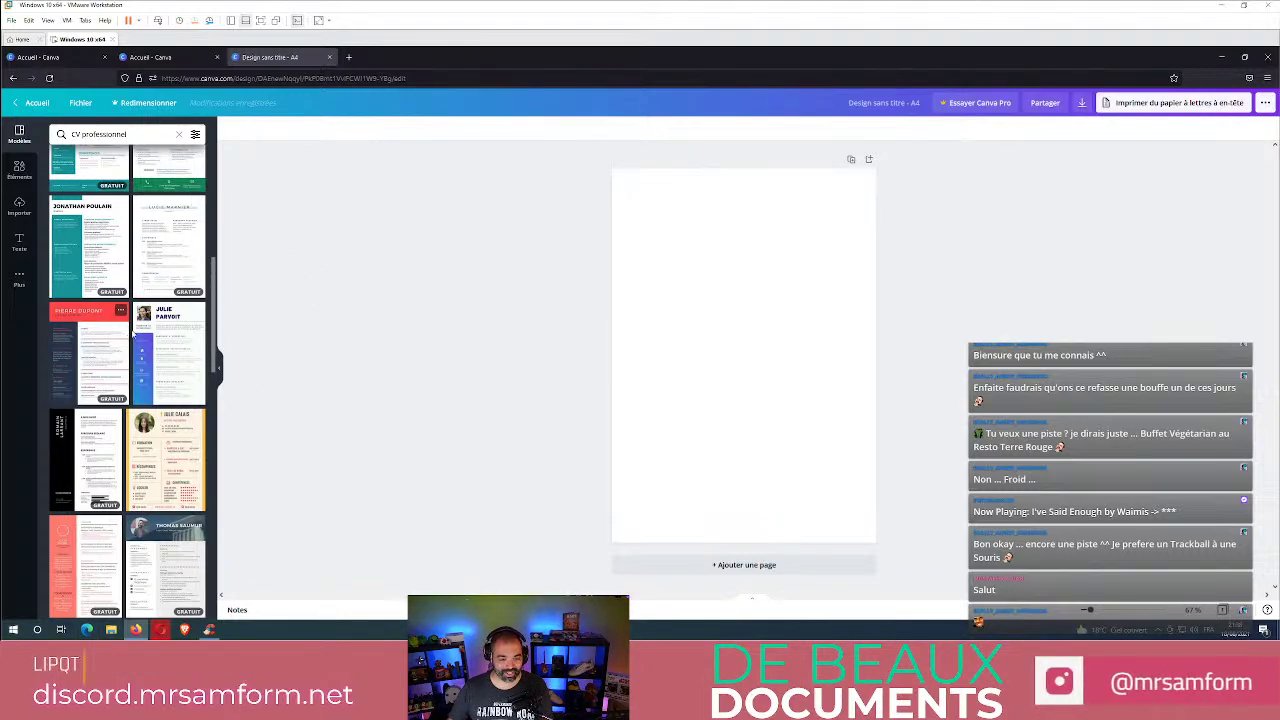
{"action": "scroll", "coordinate": [148, 360], "scroll_direction": "up", "scroll_amount": 5}
{"action": "scroll", "coordinate": [148, 360], "scroll_direction": "up", "scroll_amount": 2}
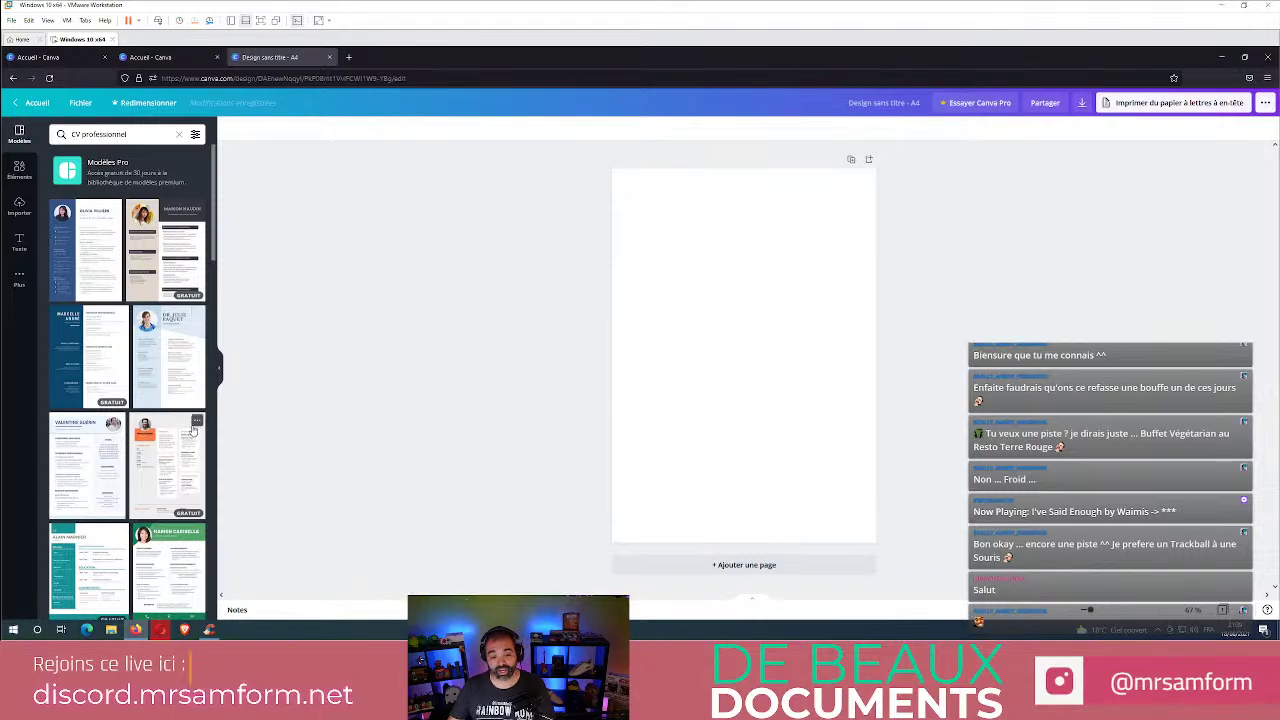
{"action": "left_click", "coordinate": [168, 380]}
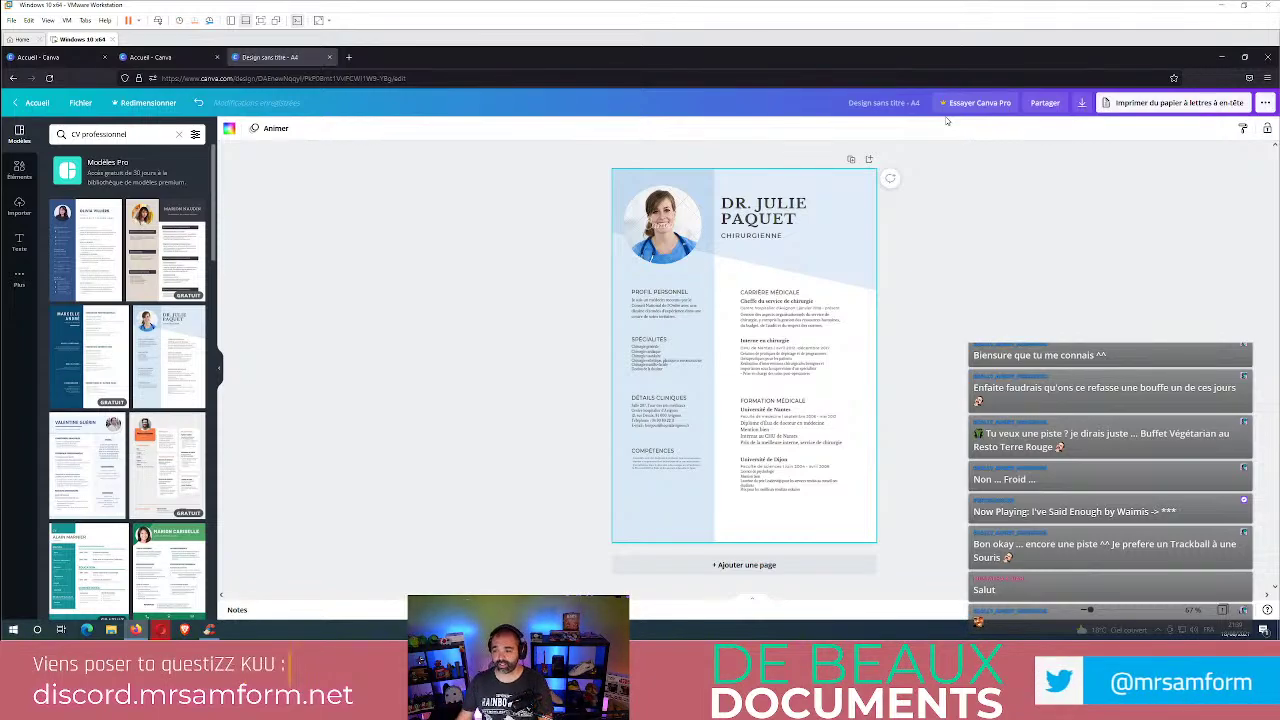
Select the template's portrait and examine its watermark at close range.
{"action": "left_click", "coordinate": [662, 222]}
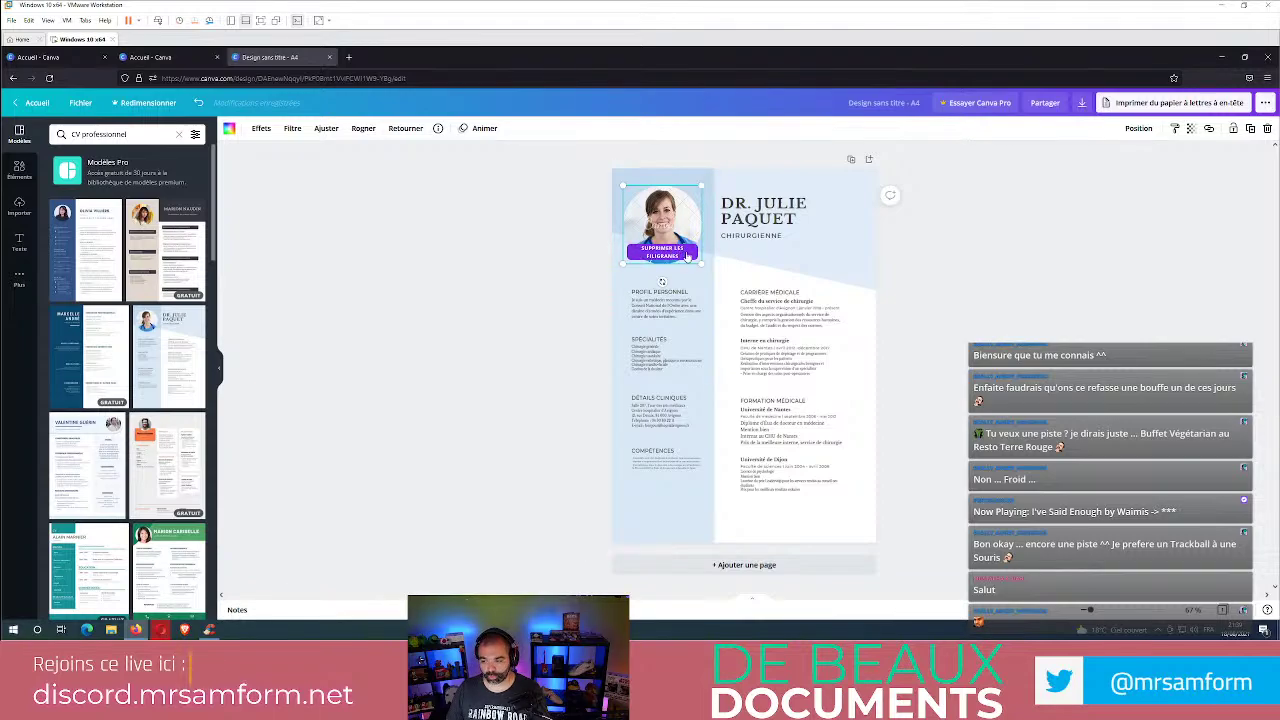
{"action": "scroll", "coordinate": [674, 346], "scroll_direction": "up", "scroll_amount": 5, "text": "ctrl"}
{"action": "scroll", "coordinate": [674, 346], "scroll_direction": "up", "scroll_amount": 2}
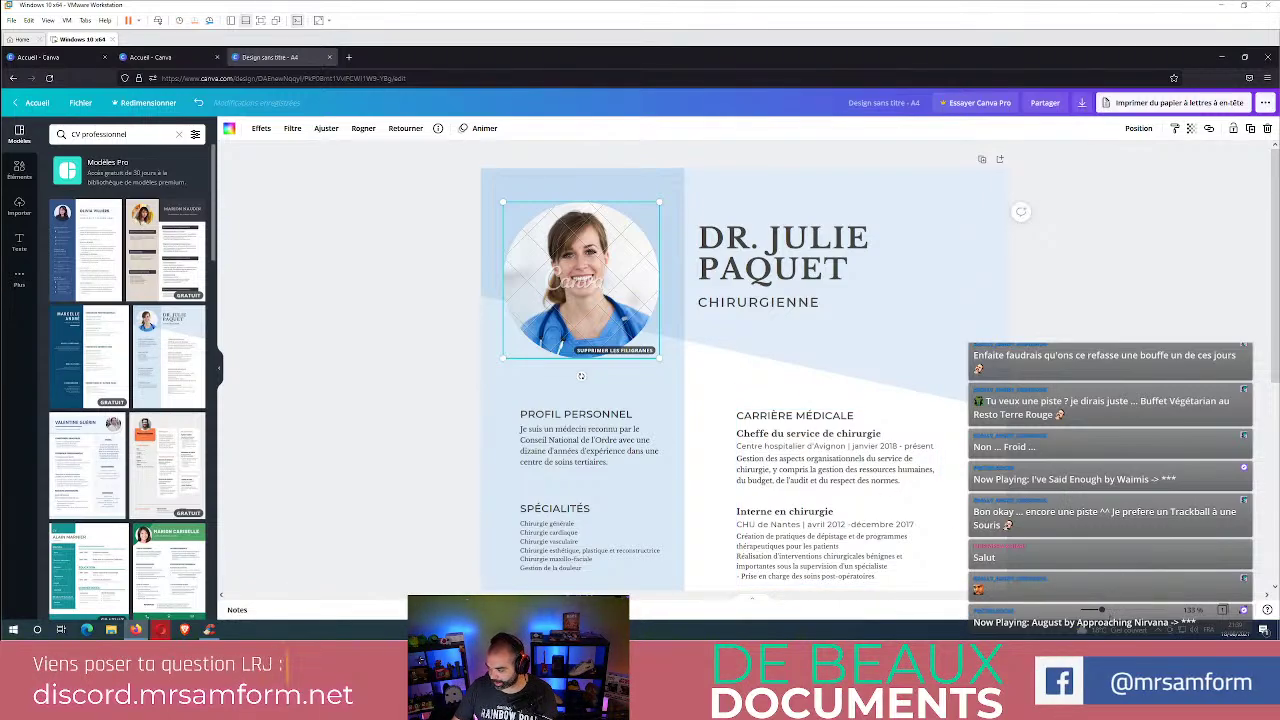
{"action": "scroll", "coordinate": [740, 415], "scroll_direction": "up", "scroll_amount": 10}
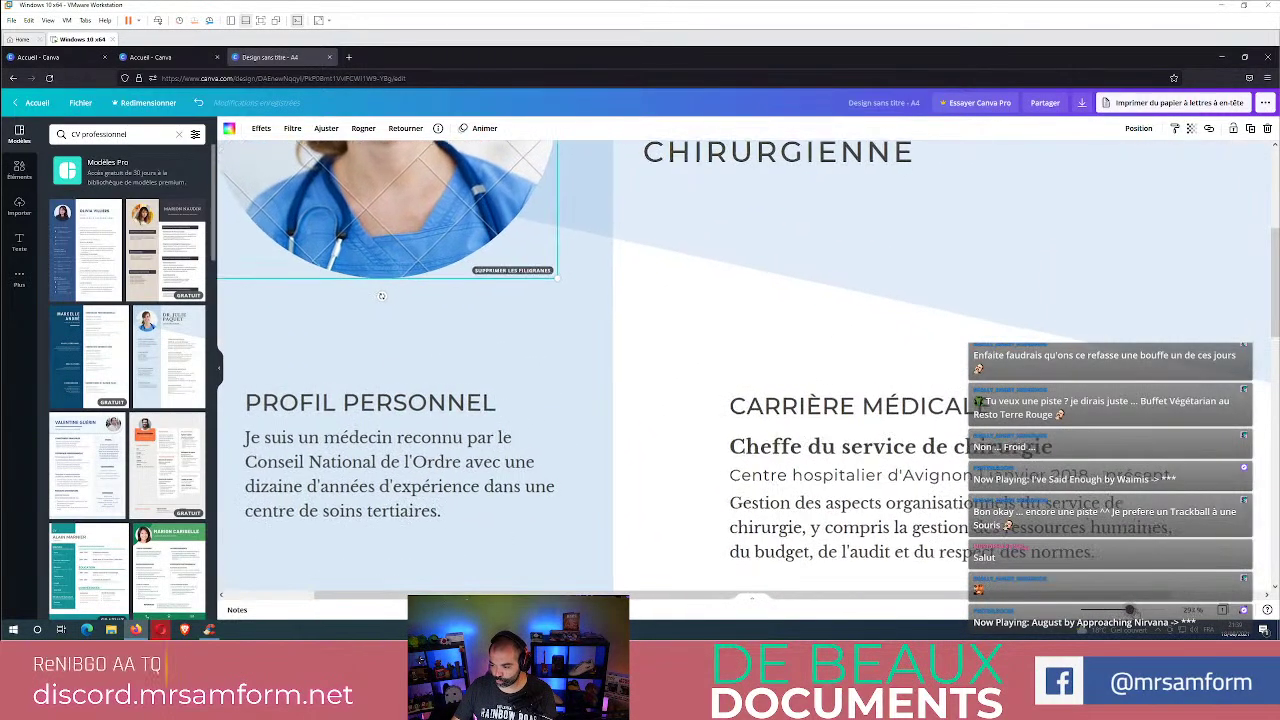
{"action": "scroll", "coordinate": [729, 392], "scroll_direction": "down", "scroll_amount": 4}
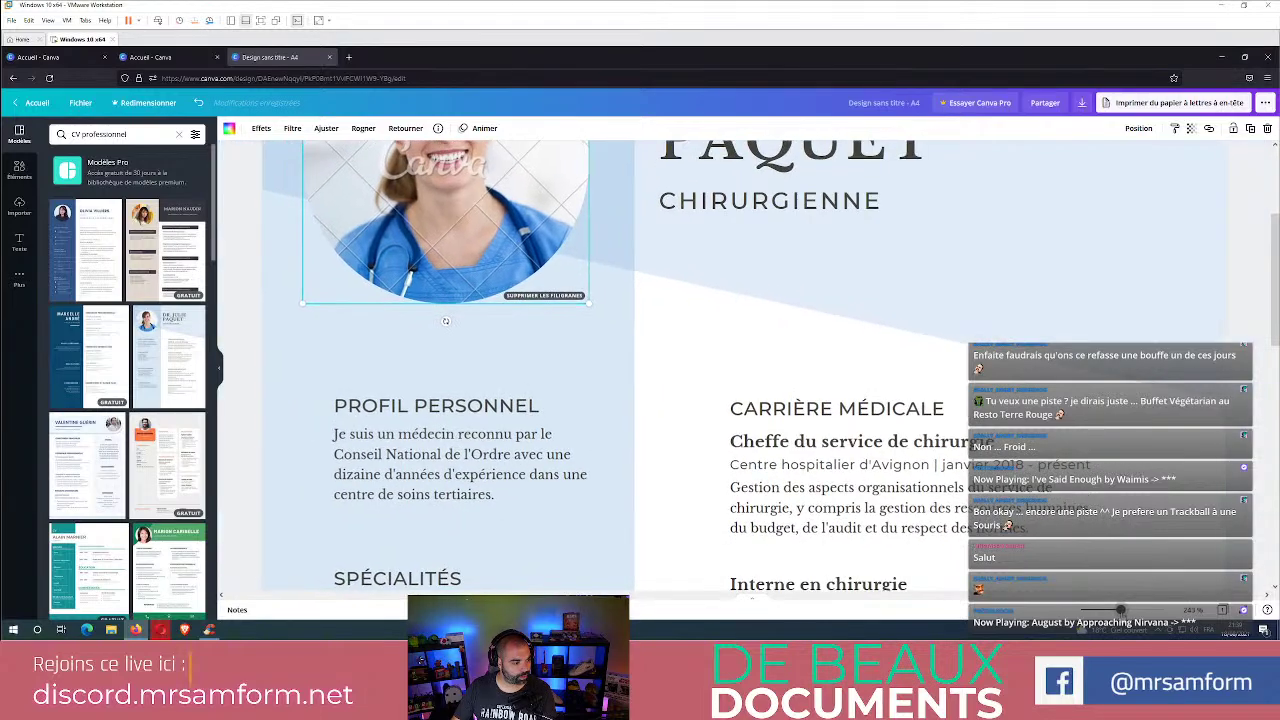
{"action": "scroll", "coordinate": [730, 360], "scroll_direction": "up", "scroll_amount": 2}
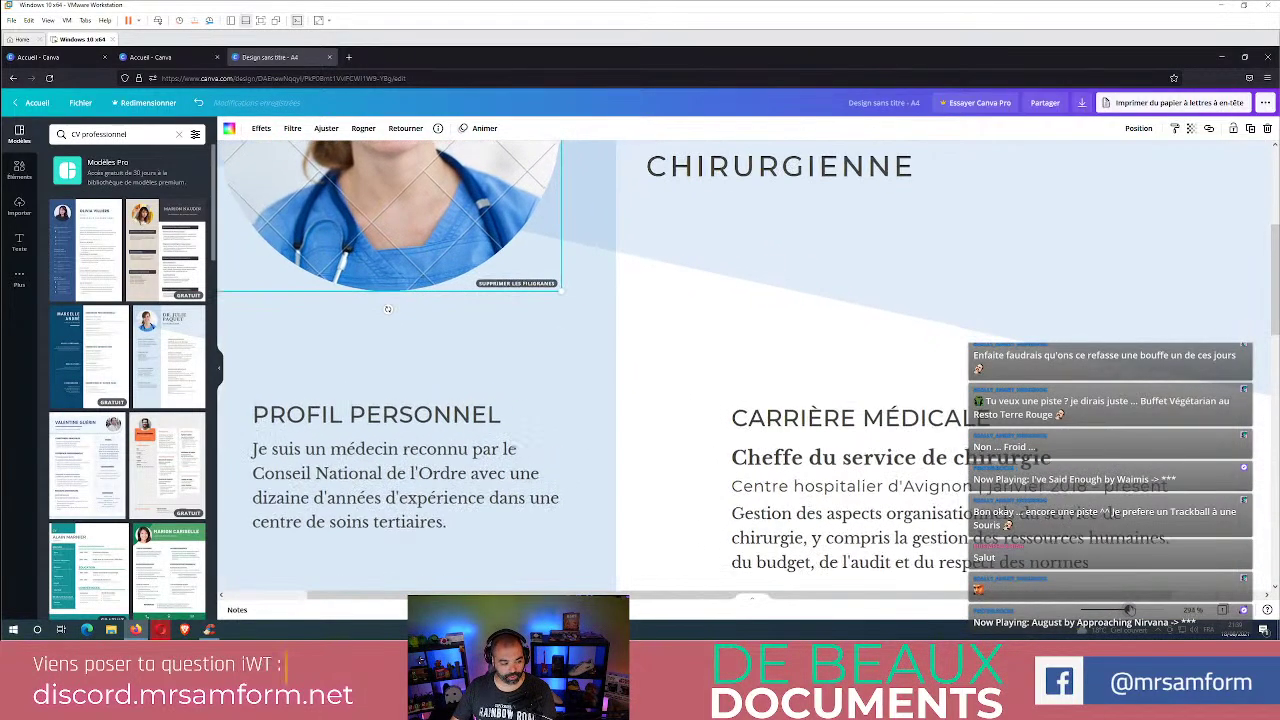
{"action": "scroll", "coordinate": [938, 462], "scroll_direction": "up", "scroll_amount": 2}
{"action": "scroll", "coordinate": [938, 462], "scroll_direction": "down", "scroll_amount": 2}
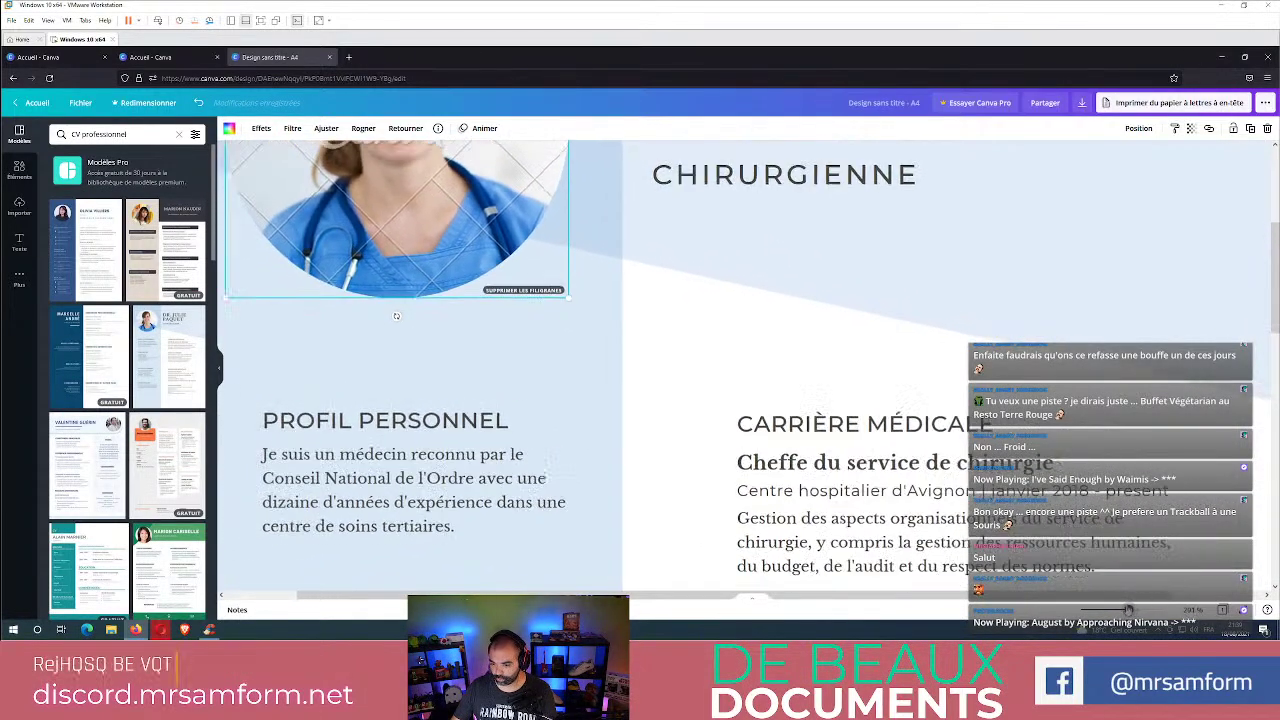
{"action": "scroll", "coordinate": [938, 462], "scroll_direction": "down", "scroll_amount": 1}
{"action": "scroll", "coordinate": [862, 453], "scroll_direction": "up", "scroll_amount": 1}
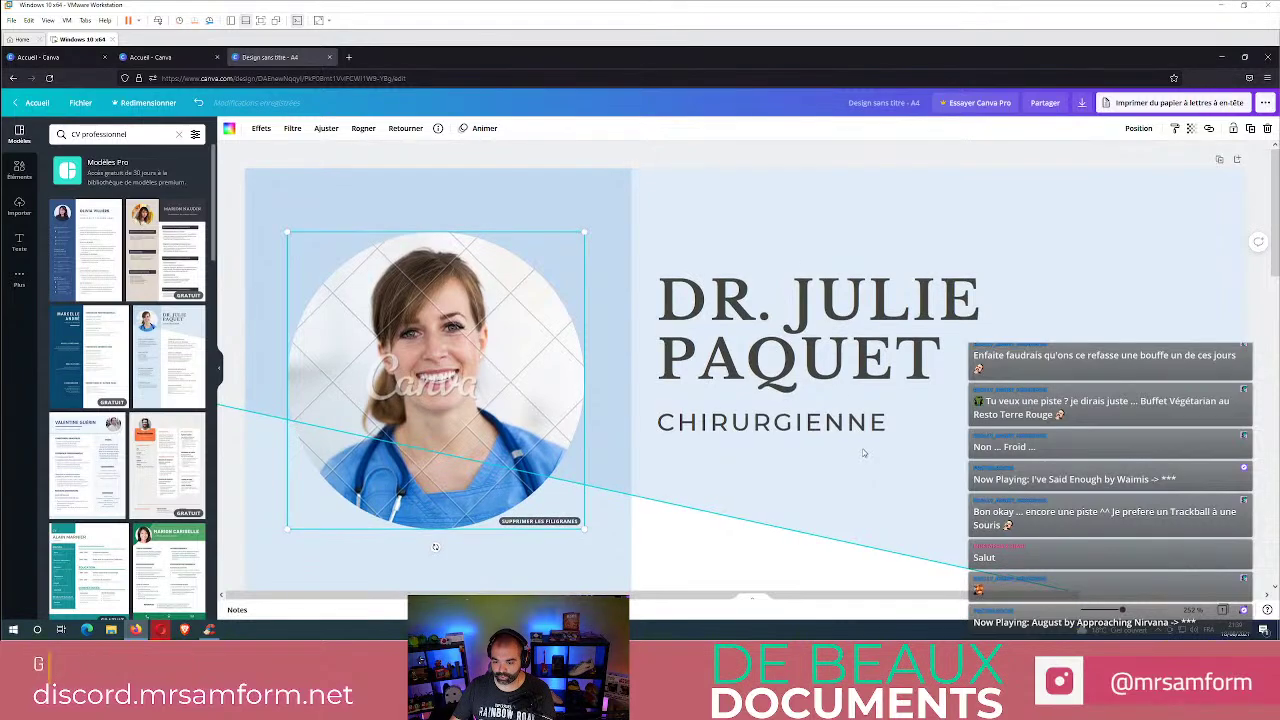
Replace the heading with the CV owner's title and name, and change the job title to CHIRURGIEN.
{"action": "double_click", "coordinate": [848, 318]}
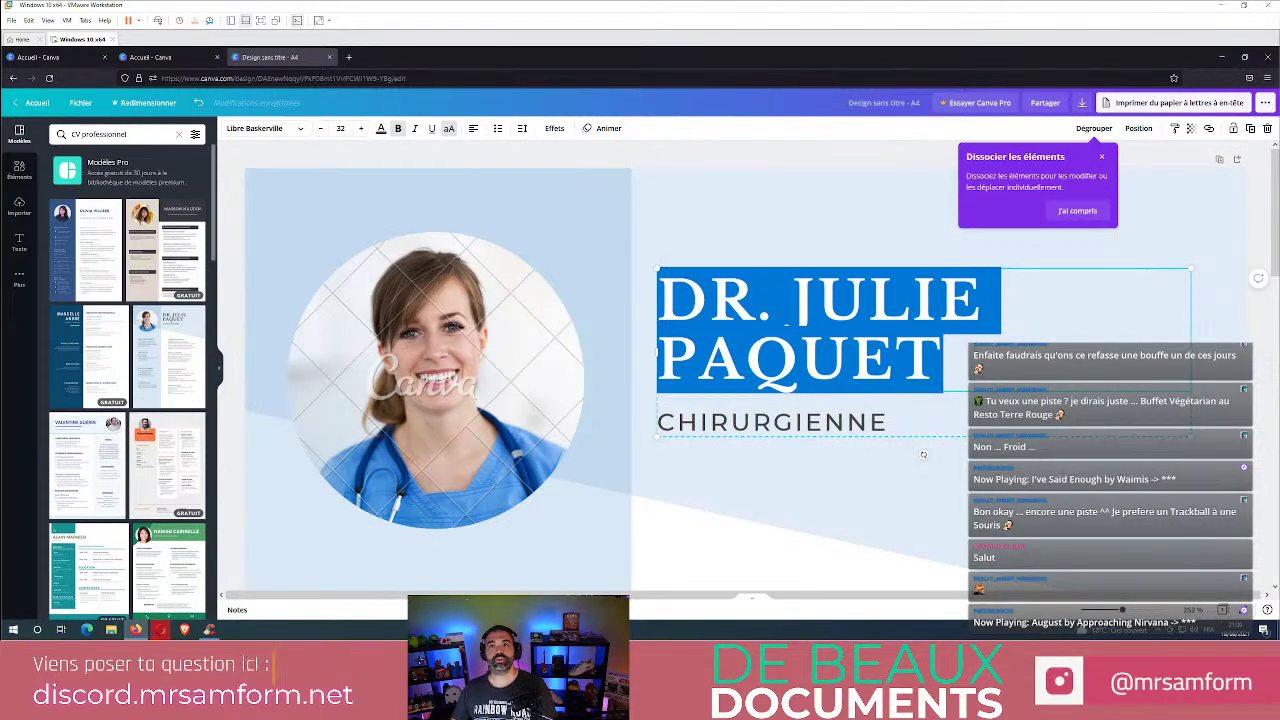
{"action": "type", "text": "DR SAM"}
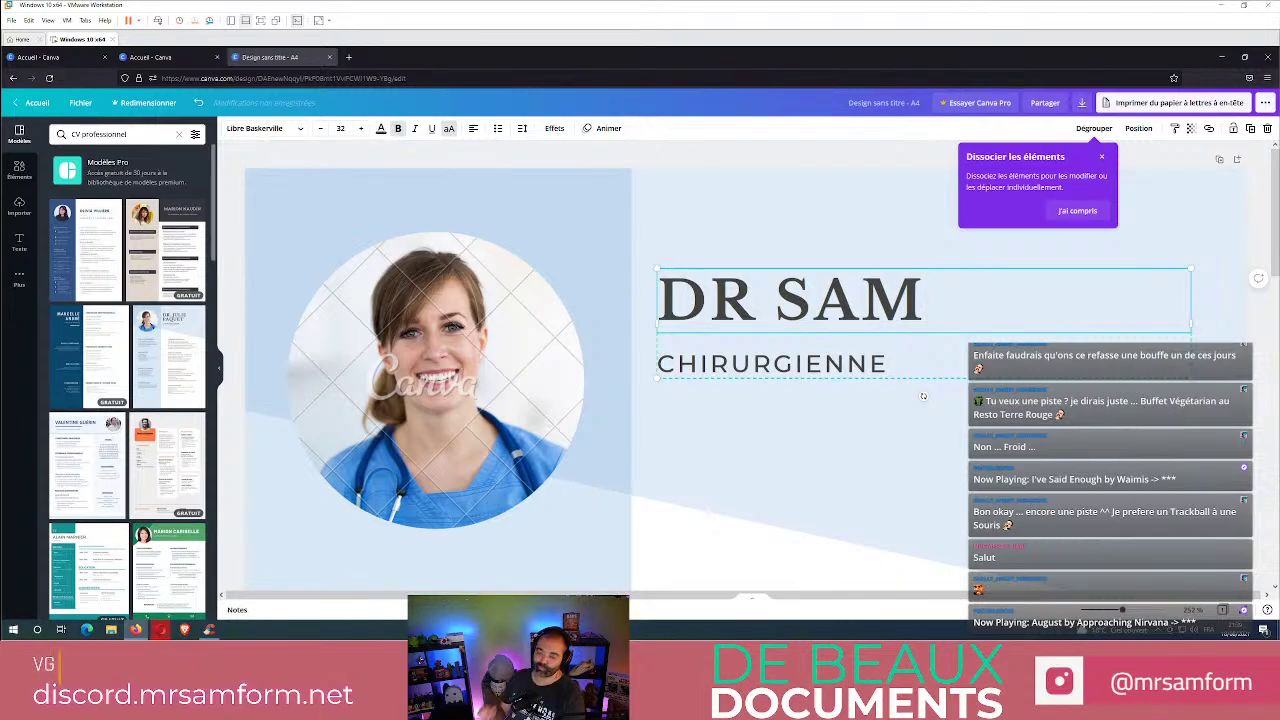
{"action": "left_click", "coordinate": [823, 360]}
{"action": "left_click", "coordinate": [823, 362]}
{"action": "key", "text": "BackSpace"}
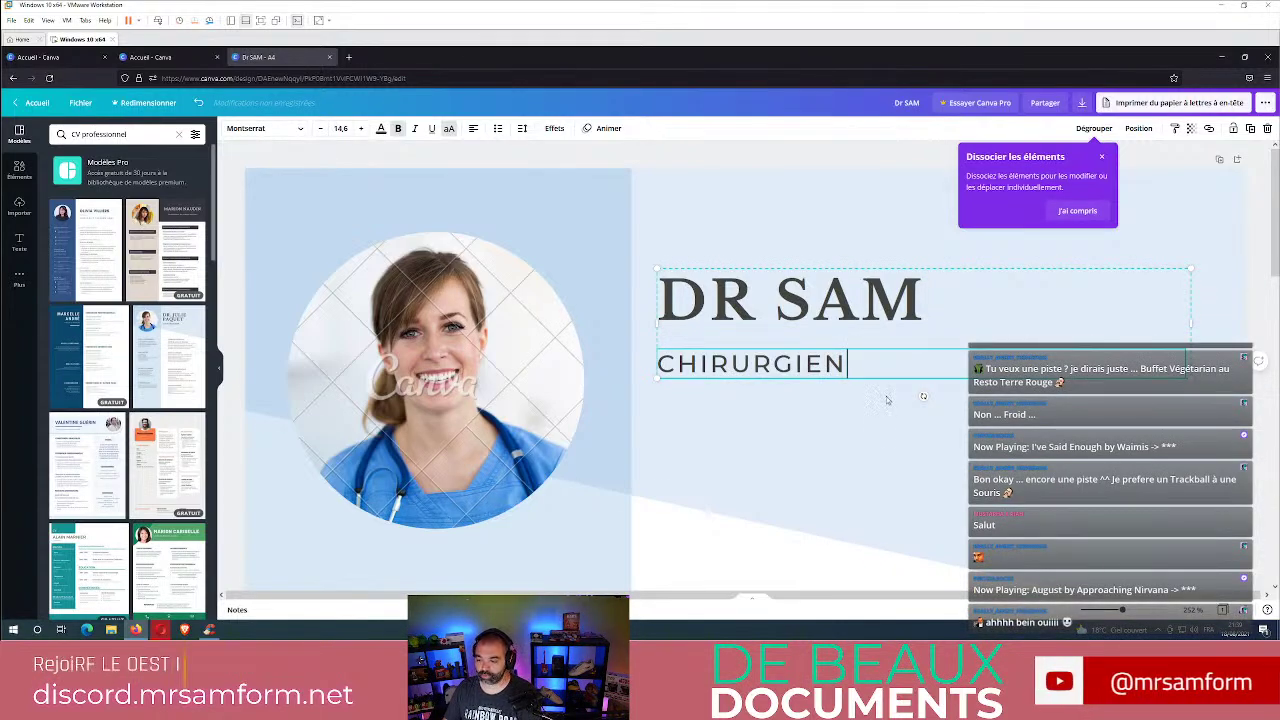
{"action": "left_click", "coordinate": [714, 525]}
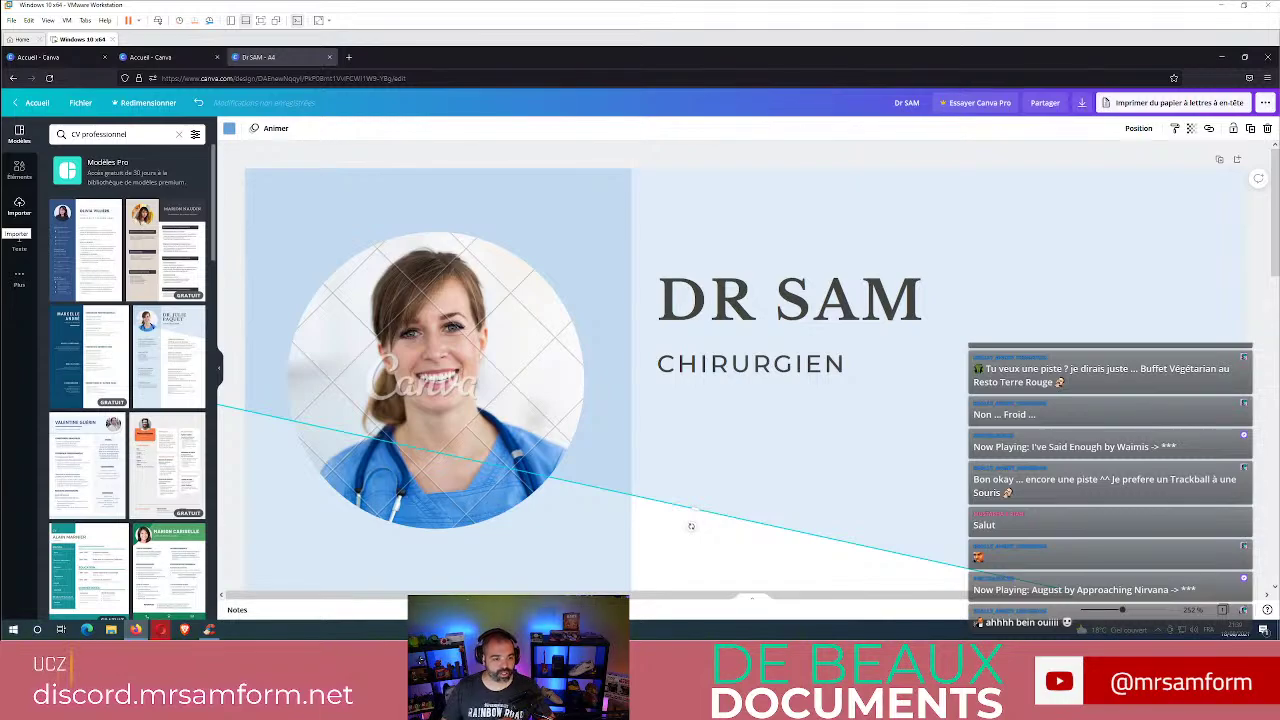
Place the uploaded photo of the man with the mug into the CV's circular portrait frame.
{"action": "left_click", "coordinate": [19, 205]}
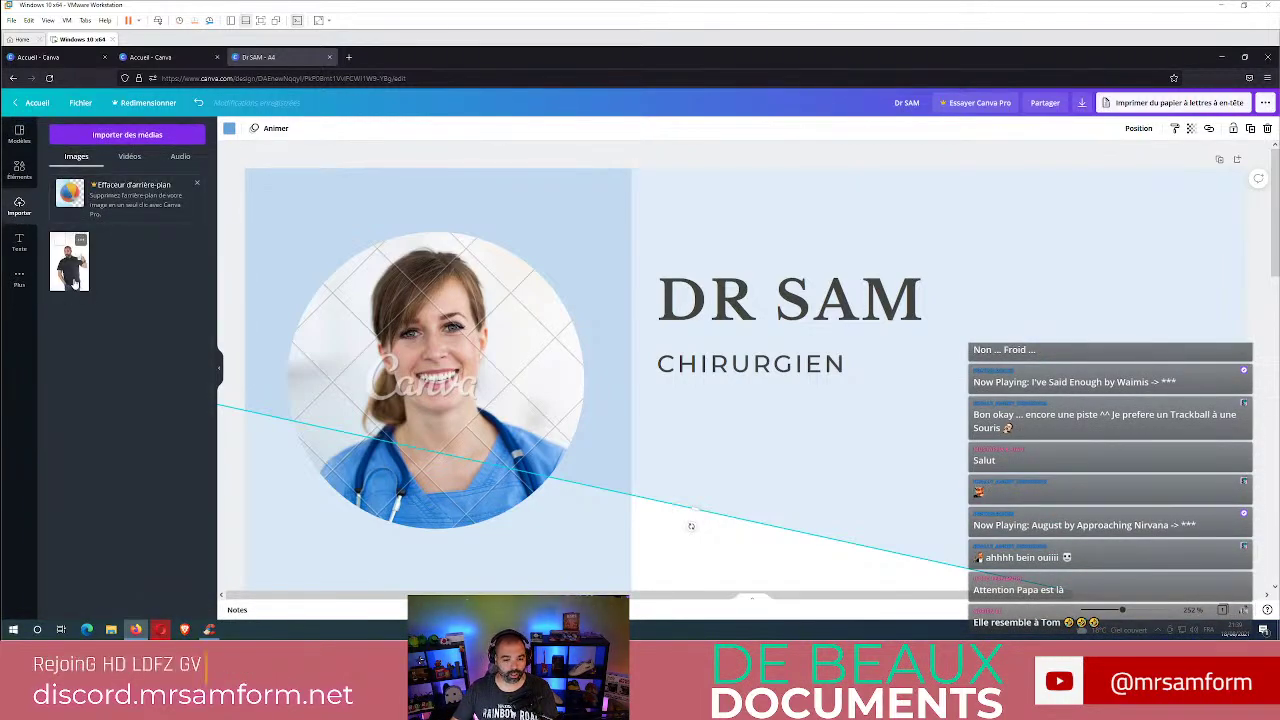
{"action": "left_click", "coordinate": [72, 283]}
{"action": "left_click_drag", "start_coordinate": [788, 509], "coordinate": [450, 390]}
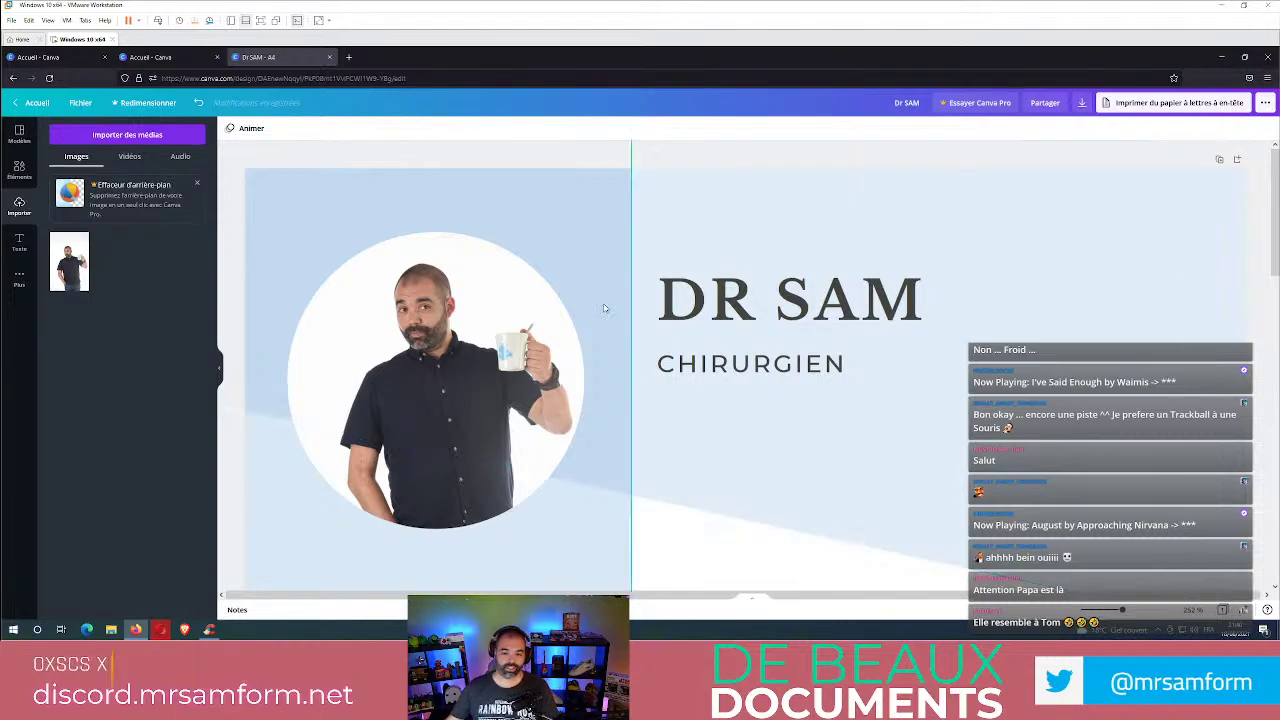
Add another copy of the uploaded photo to the page outside the portrait frame and delete it.
{"action": "left_click_drag", "start_coordinate": [80, 270], "coordinate": [930, 424]}
{"action": "scroll", "coordinate": [930, 424], "scroll_direction": "down", "scroll_amount": 5}
{"action": "scroll", "coordinate": [929, 425], "scroll_direction": "down", "scroll_amount": 3}
{"action": "scroll", "coordinate": [914, 428], "scroll_direction": "up", "scroll_amount": 7}
{"action": "key", "text": "Delete"}
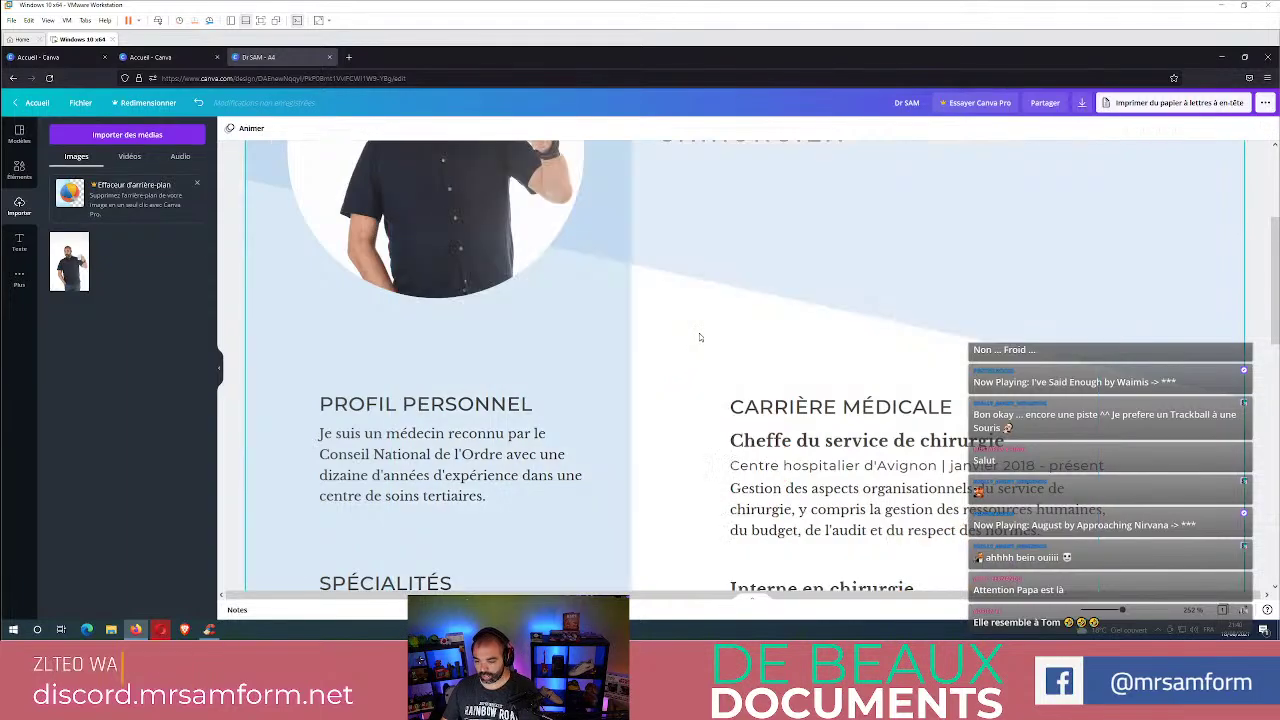
{"action": "scroll", "coordinate": [754, 300], "scroll_direction": "up", "scroll_amount": 3}
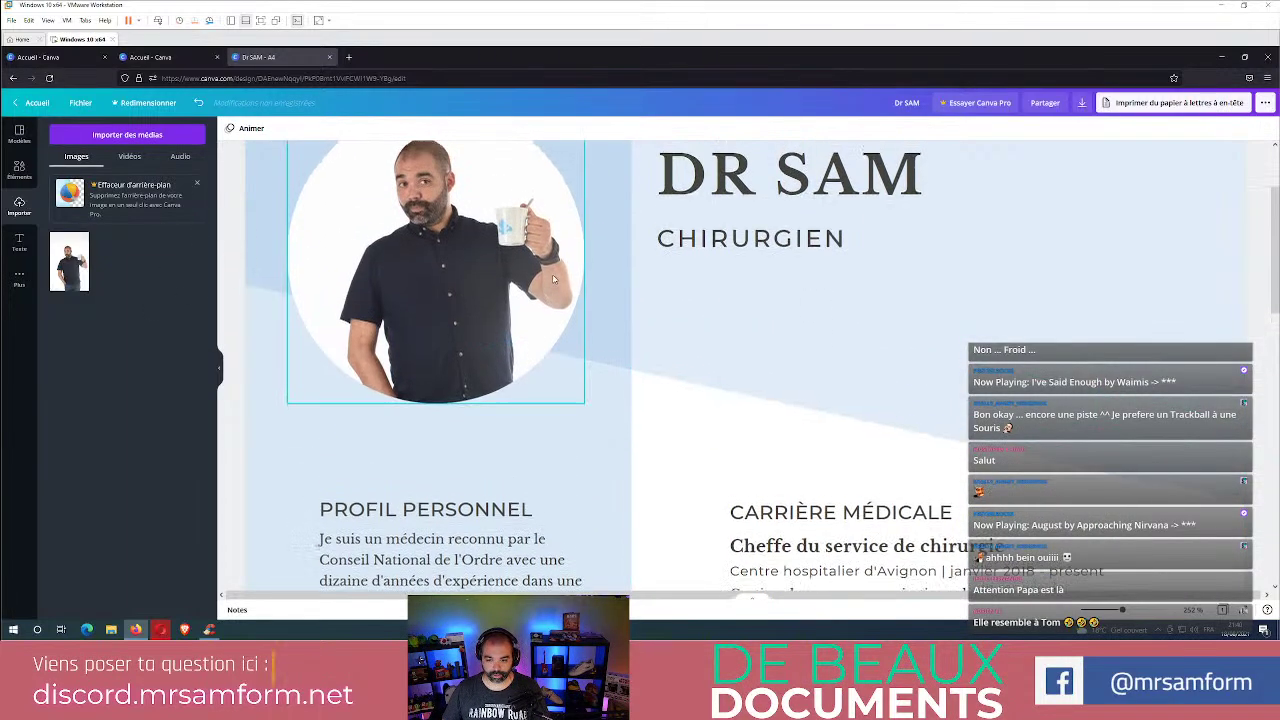
Undo the edits back to the template's original portrait, and fill the circular frame with the uploaded photo again.
{"action": "key", "text": "ctrl+z"}
{"action": "key", "text": "ctrl+z"}
{"action": "key", "text": "ctrl+z"}
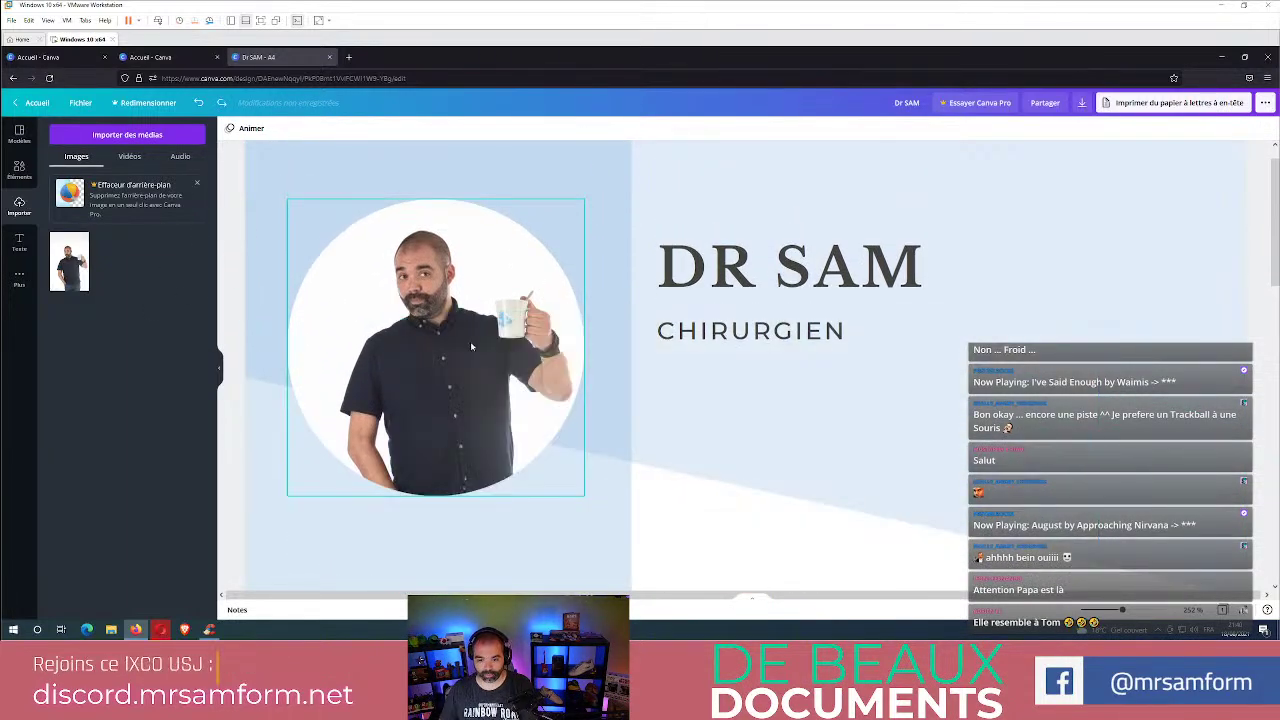
{"action": "key", "text": "ctrl+z"}
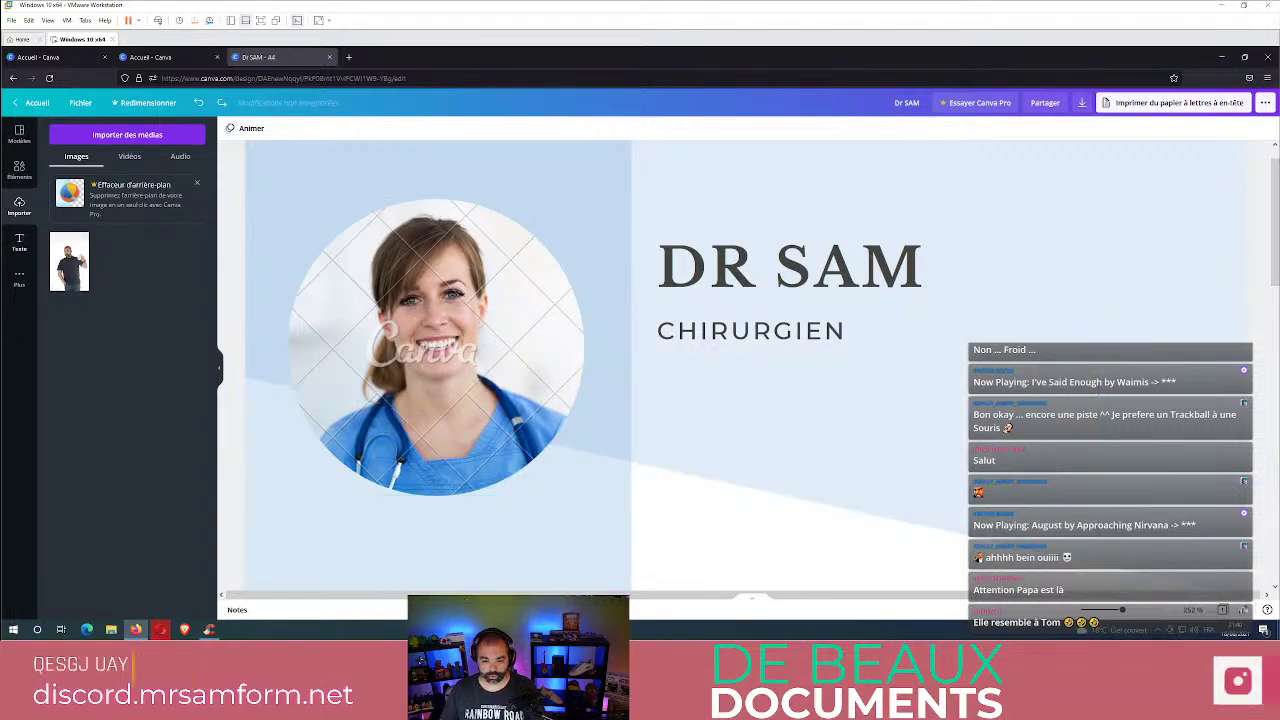
{"action": "left_click_drag", "start_coordinate": [78, 272], "coordinate": [405, 340]}
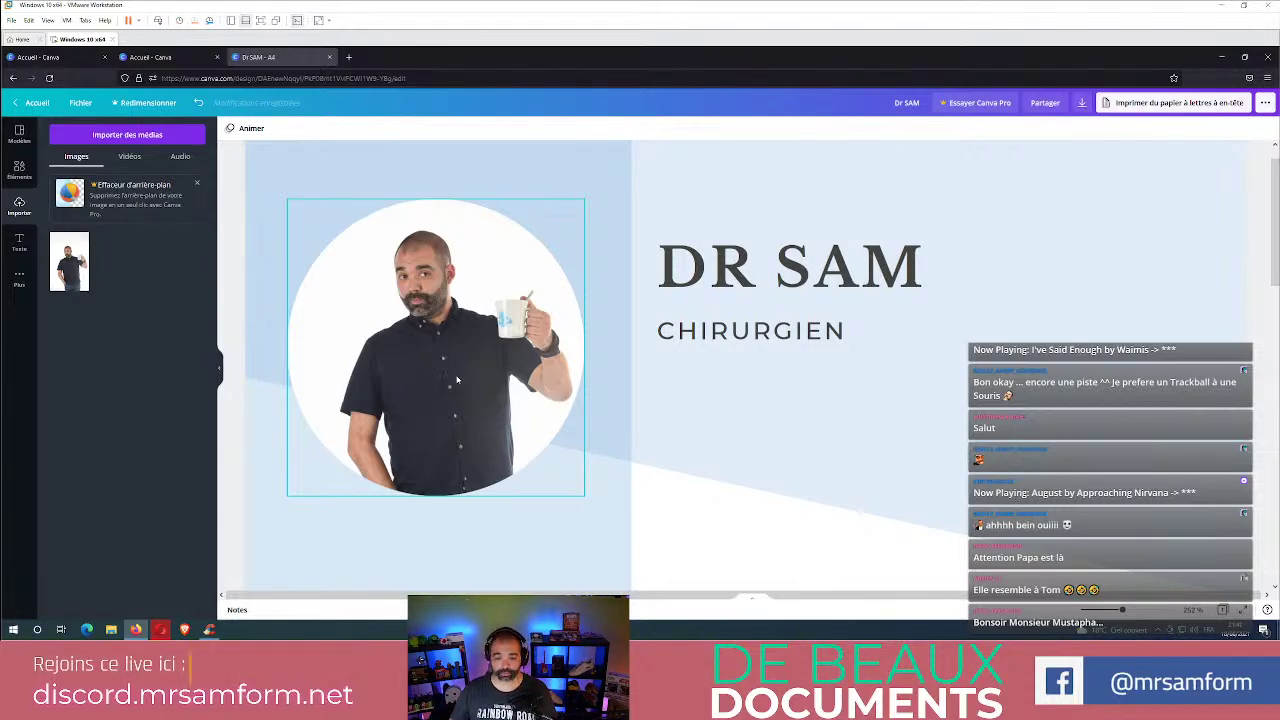
Move the circular portrait down to just above the PROFIL PERSONNEL heading.
{"action": "scroll", "coordinate": [458, 379], "scroll_direction": "down", "scroll_amount": 1}
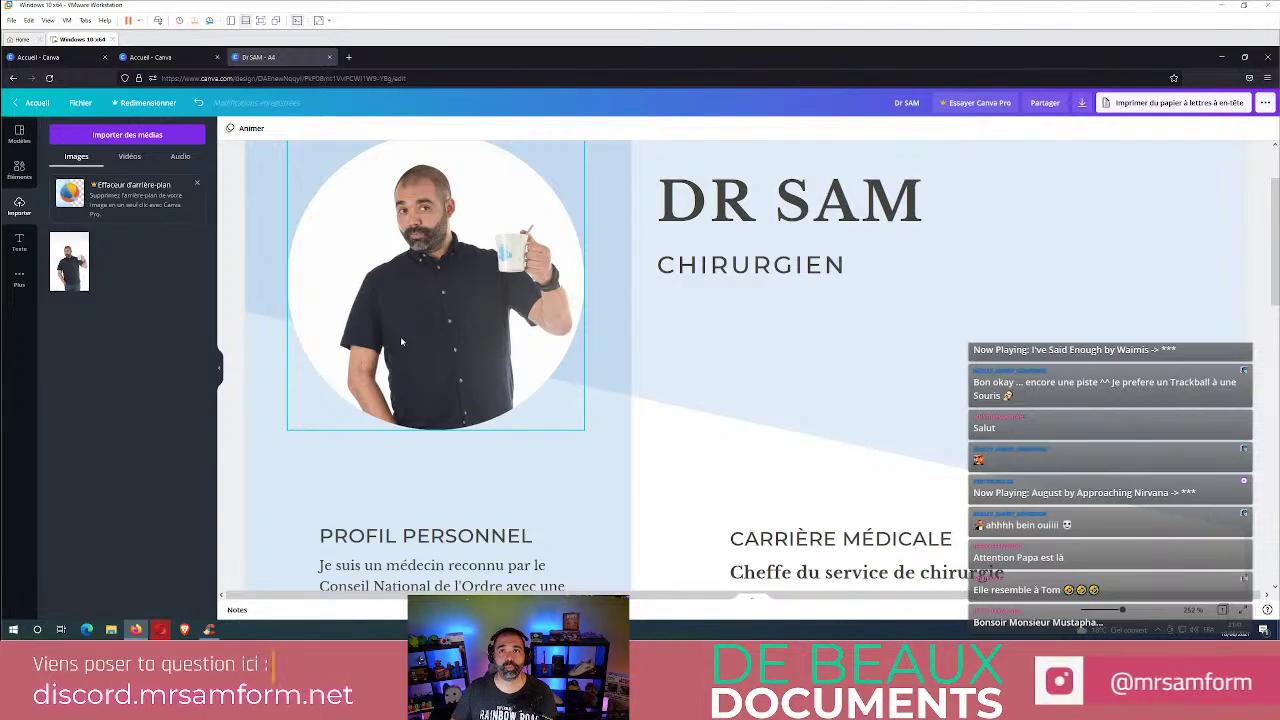
{"action": "scroll", "coordinate": [400, 336], "scroll_direction": "down", "scroll_amount": 1}
{"action": "scroll", "coordinate": [400, 336], "scroll_direction": "up", "scroll_amount": 1}
{"action": "left_click_drag", "start_coordinate": [423, 329], "coordinate": [423, 396]}
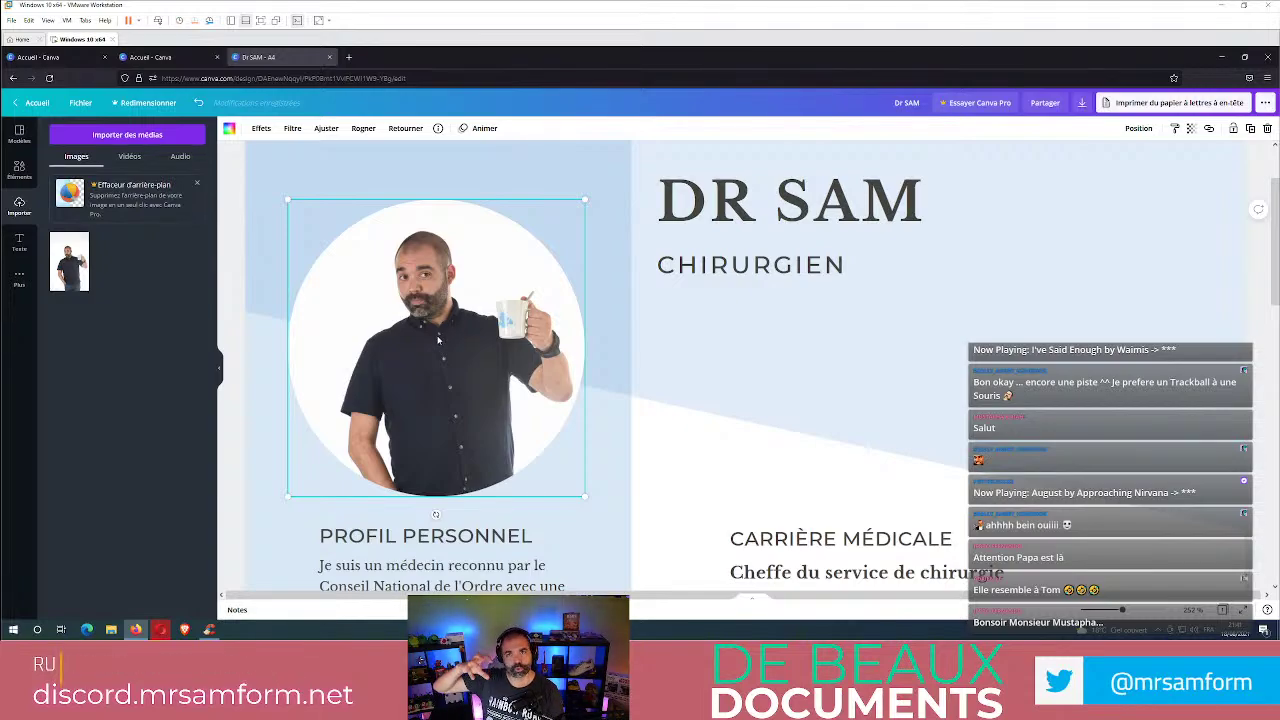
Enlarge the photo inside the circular portrait frame and reposition it so the man's head and the mug fill the circle.
{"action": "double_click", "coordinate": [458, 375]}
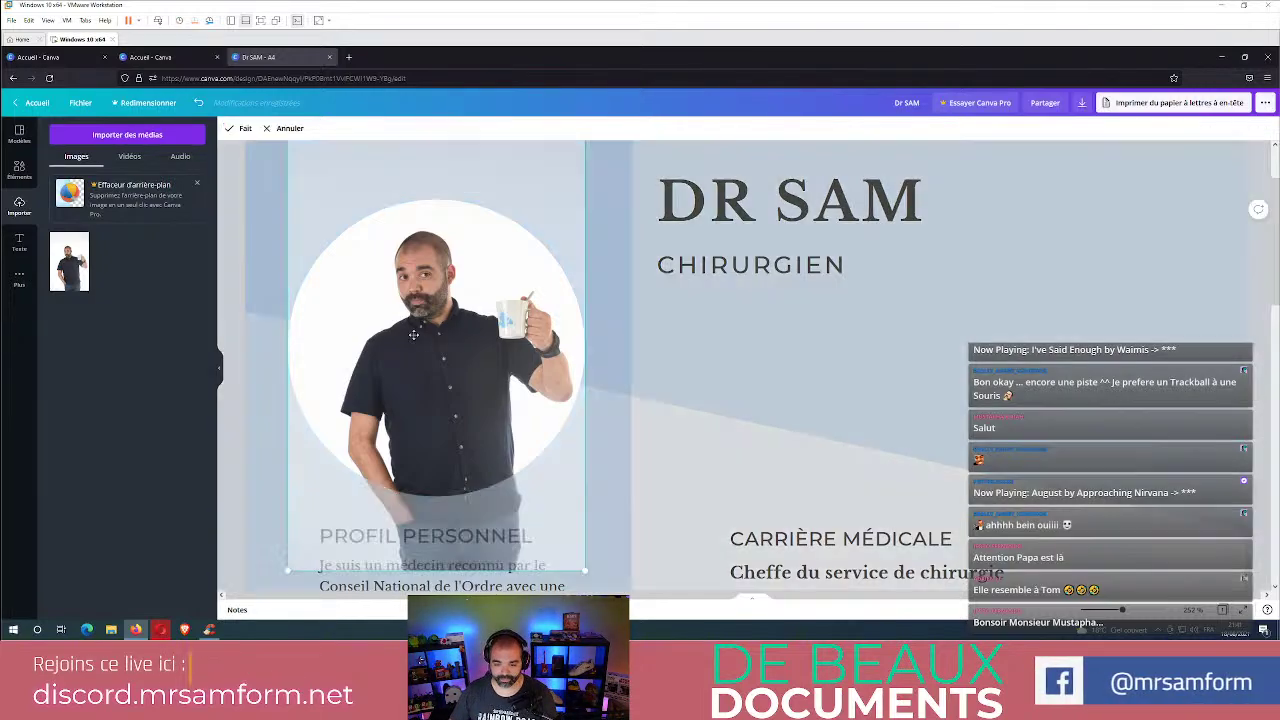
{"action": "scroll", "coordinate": [458, 375], "scroll_direction": "down", "scroll_amount": 1}
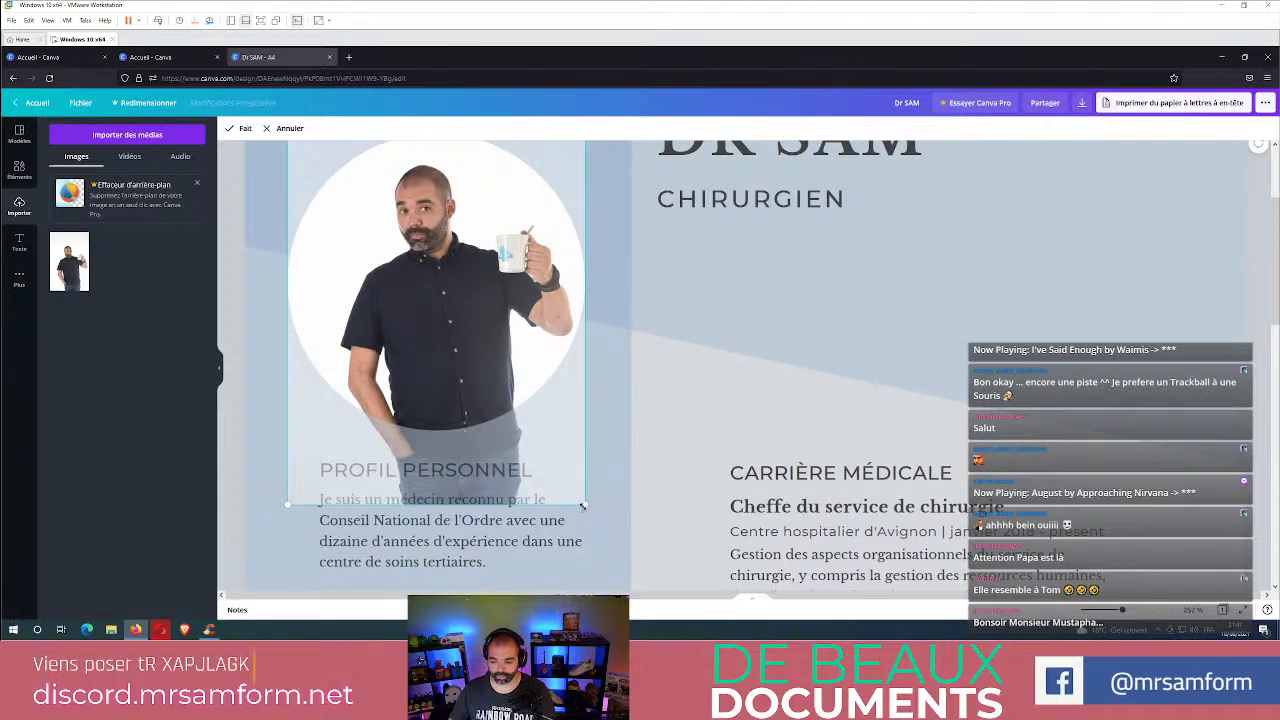
{"action": "left_click_drag", "start_coordinate": [583, 506], "coordinate": [671, 522]}
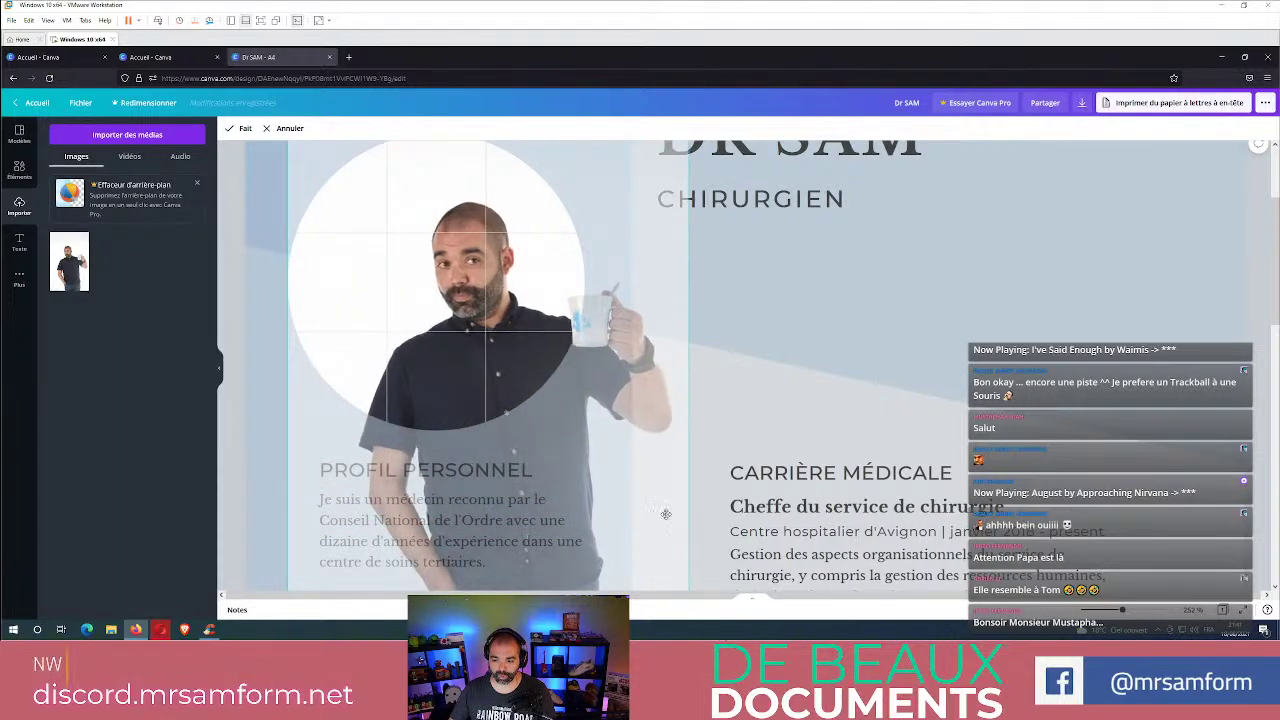
{"action": "left_click_drag", "start_coordinate": [589, 432], "coordinate": [562, 453]}
{"action": "left_click", "coordinate": [812, 269]}
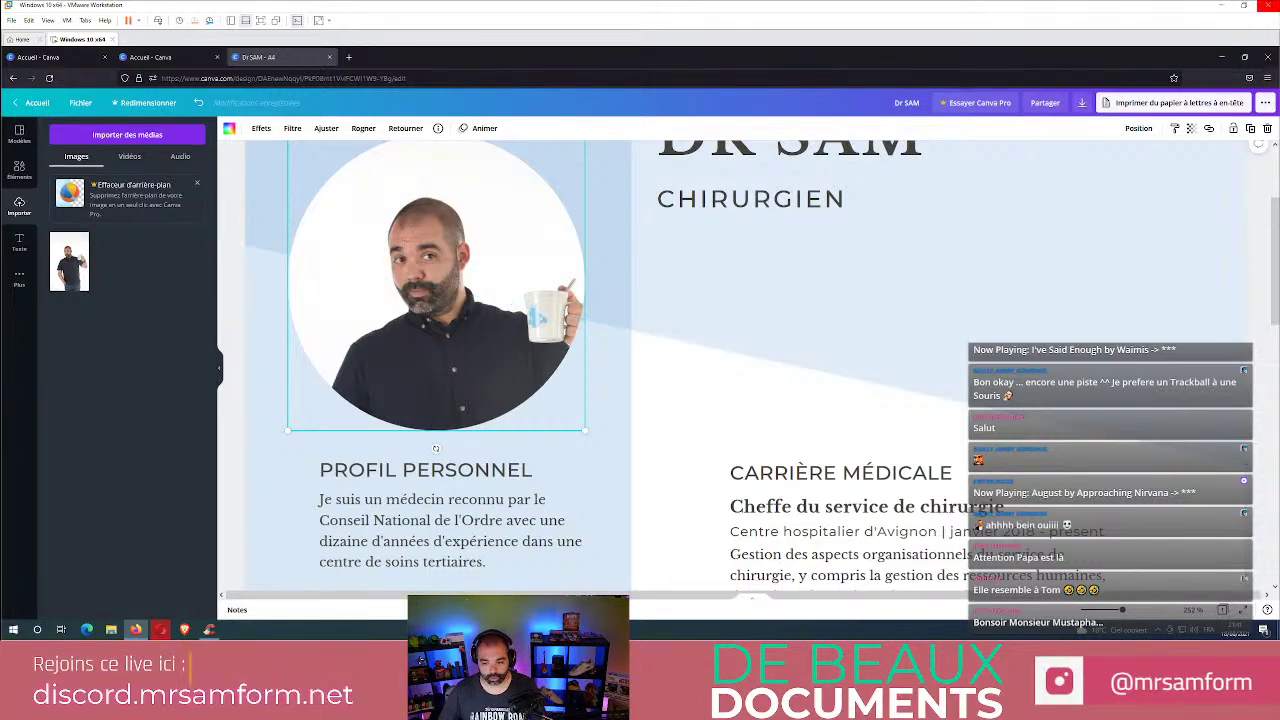
Shift the circular portrait slightly up and to the right in the blue column, and open its image effects.
{"action": "scroll", "coordinate": [700, 450], "scroll_direction": "up", "scroll_amount": 2}
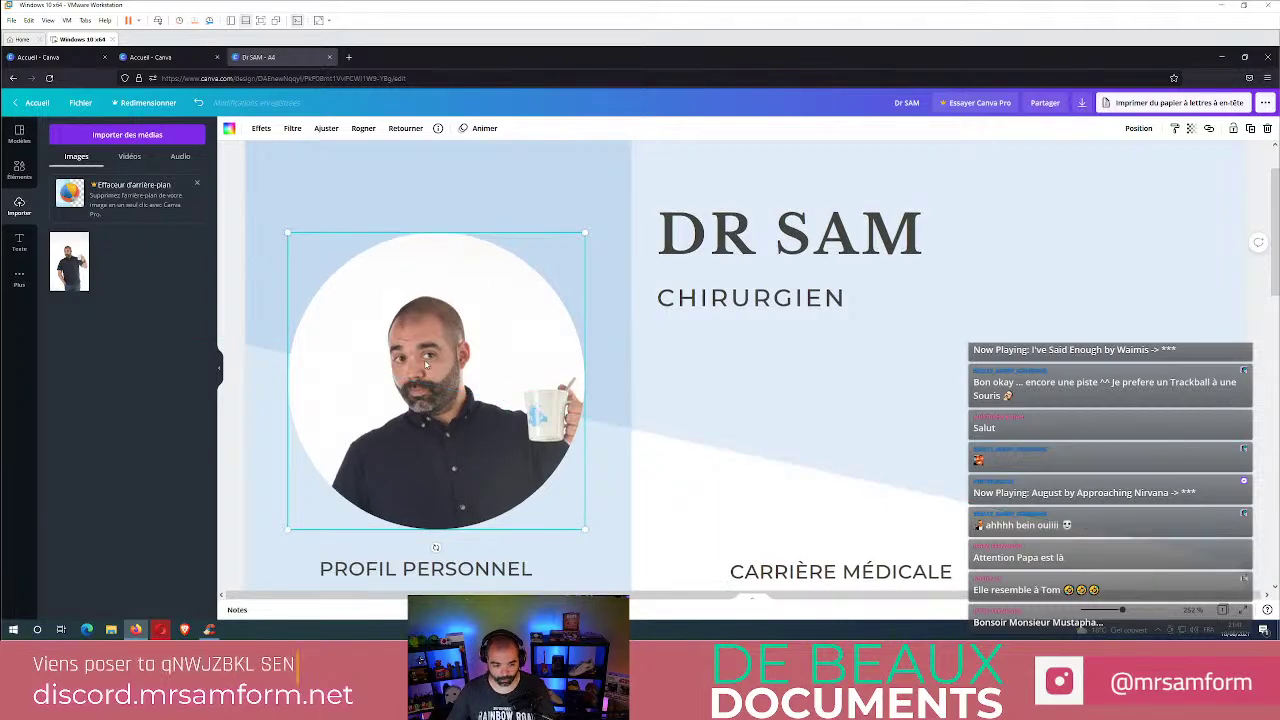
{"action": "left_click_drag", "start_coordinate": [432, 353], "coordinate": [452, 381]}
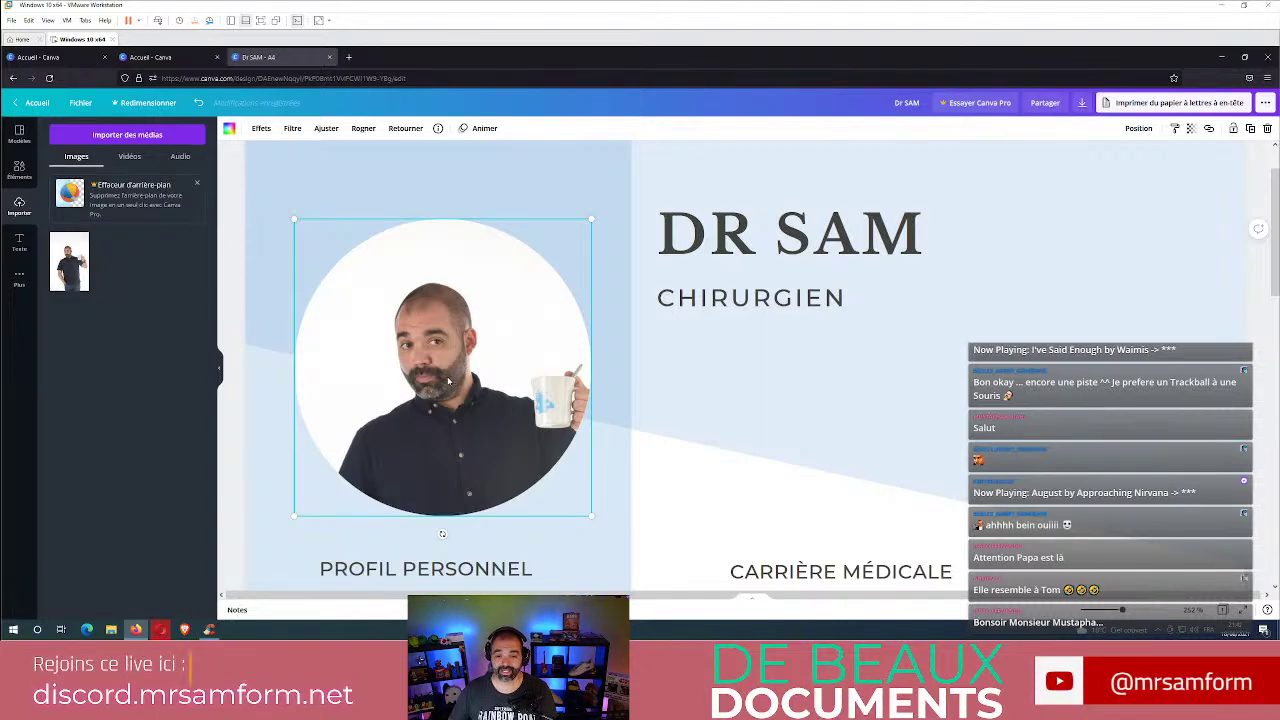
{"action": "left_click", "coordinate": [436, 372]}
{"action": "left_click", "coordinate": [435, 374]}
{"action": "left_click", "coordinate": [261, 129]}
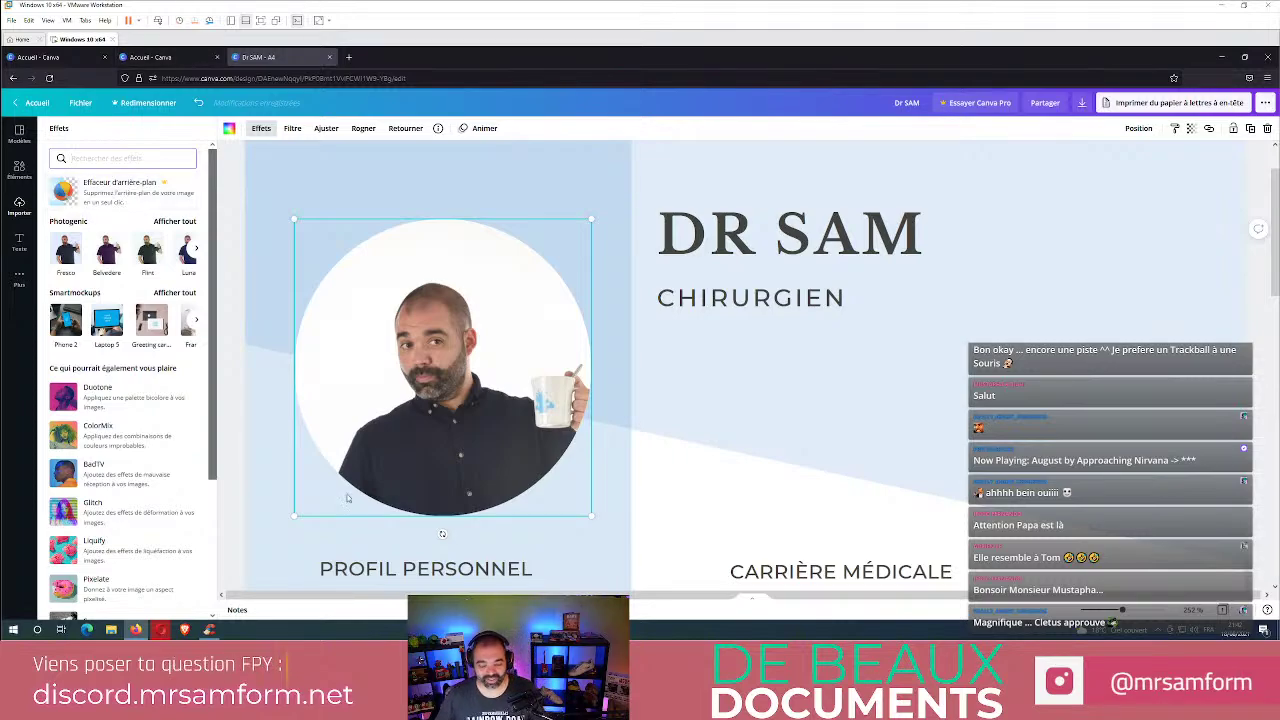
Move the circular portrait further up in the blue column, closer to the page's upper edge.
{"action": "scroll", "coordinate": [495, 472], "scroll_direction": "up", "scroll_amount": 1}
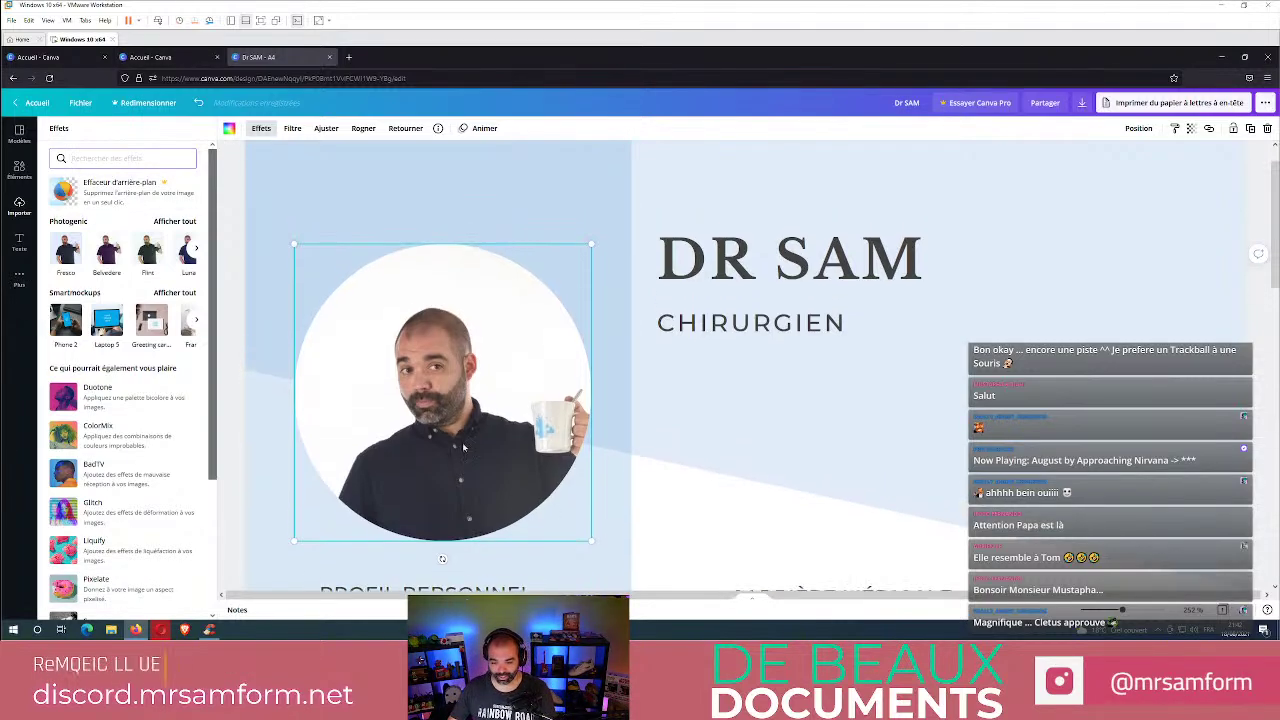
{"action": "left_click_drag", "start_coordinate": [410, 417], "coordinate": [425, 384]}
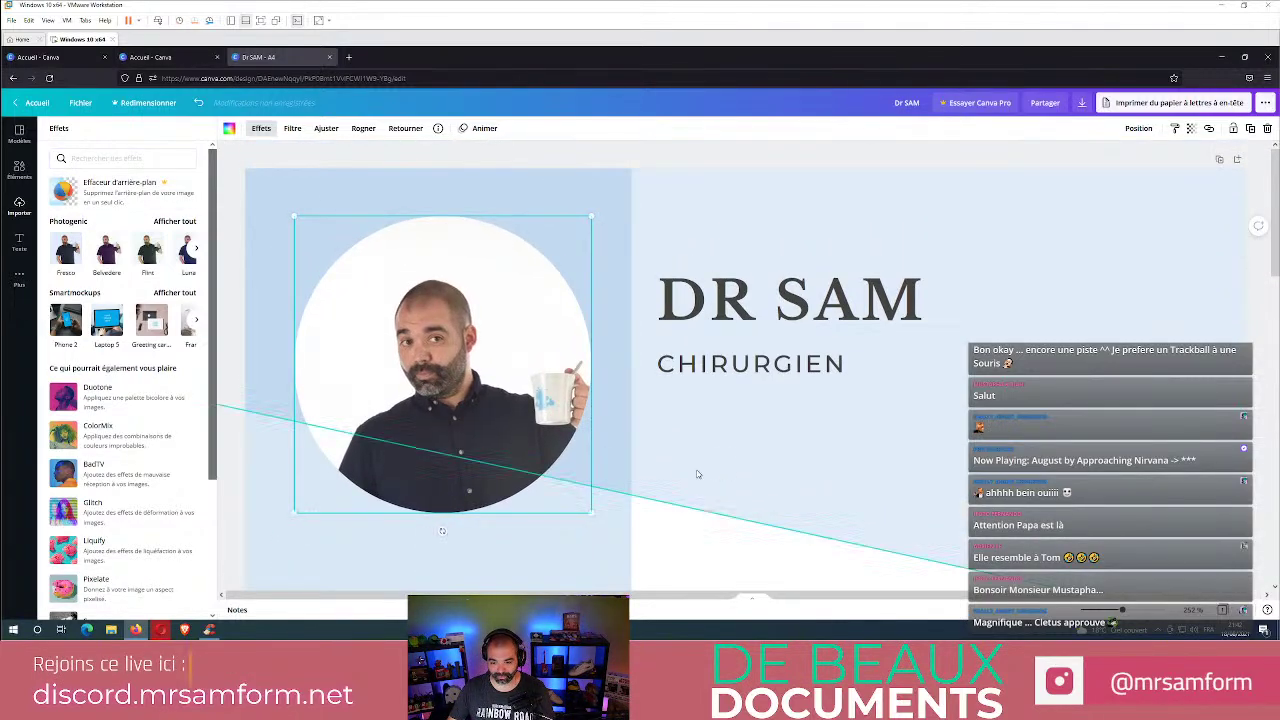
{"action": "left_click", "coordinate": [697, 474]}
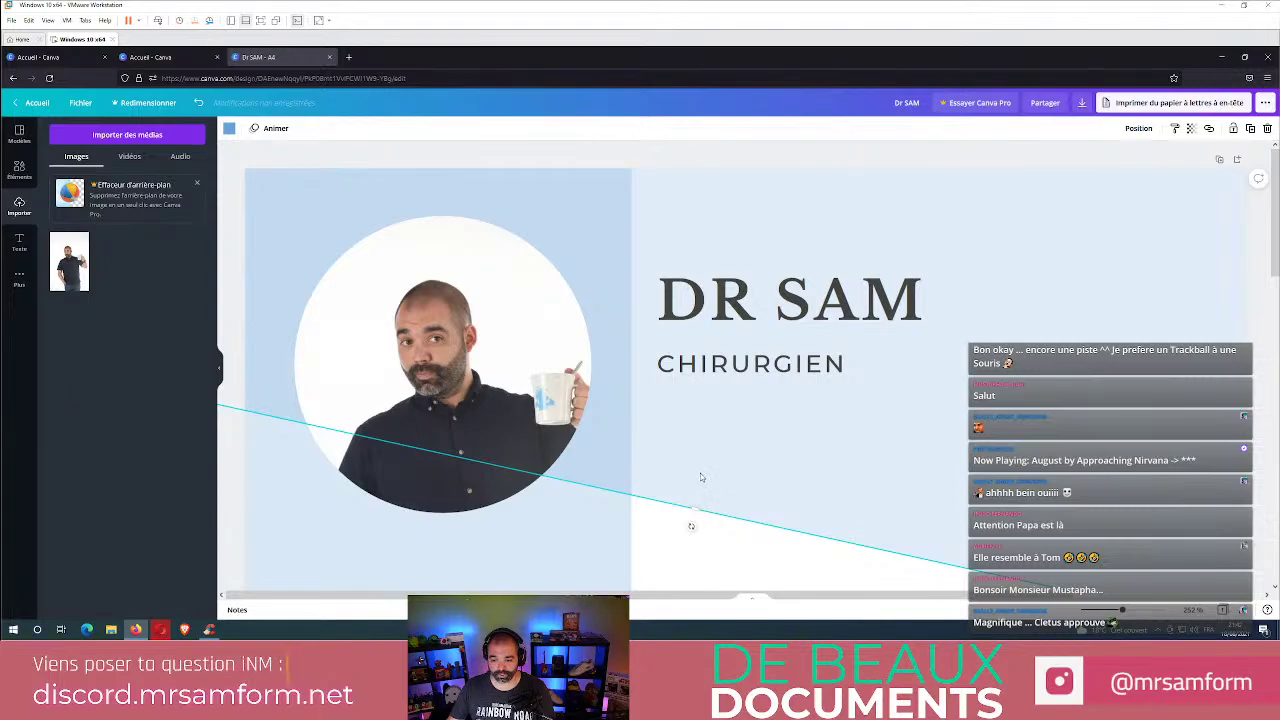
Move the PROFIL PERSONNEL heading and paragraph group slightly upward, keeping it aligned with the SPÉCIALITÉS section.
{"action": "scroll", "coordinate": [624, 482], "scroll_direction": "down", "scroll_amount": 1}
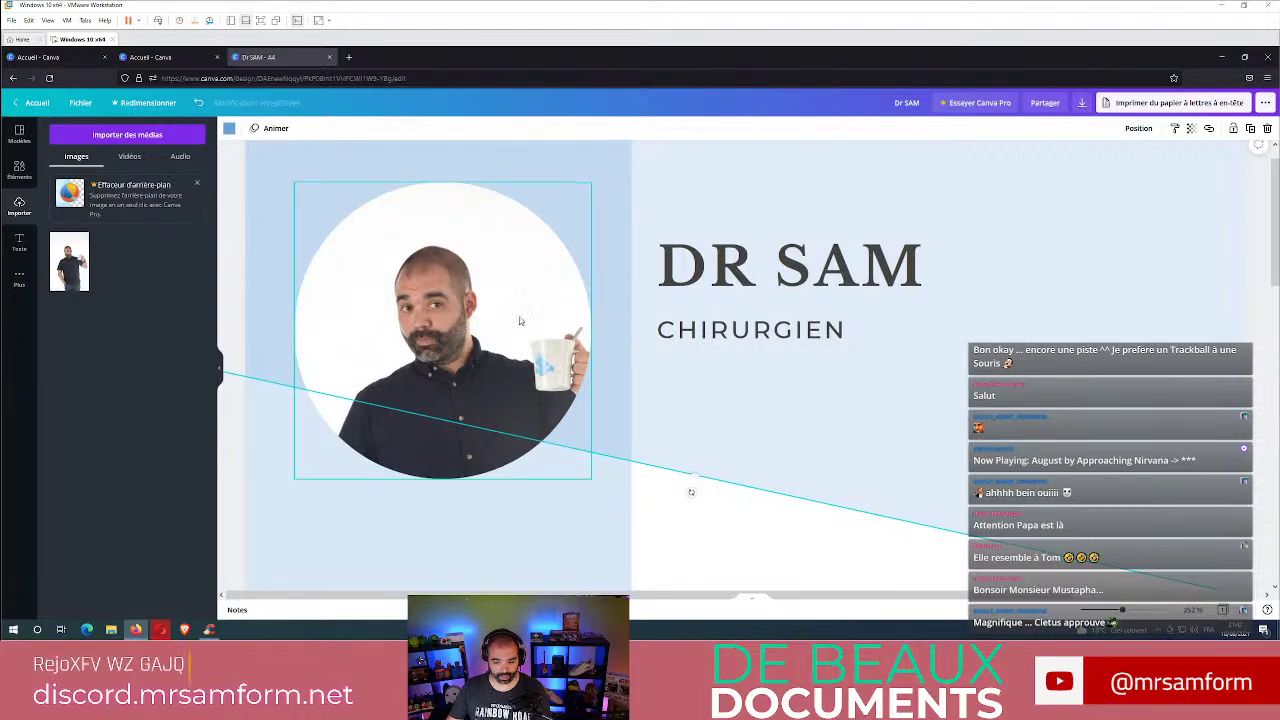
{"action": "scroll", "coordinate": [519, 321], "scroll_direction": "down", "scroll_amount": 3}
{"action": "scroll", "coordinate": [520, 315], "scroll_direction": "down", "scroll_amount": 2}
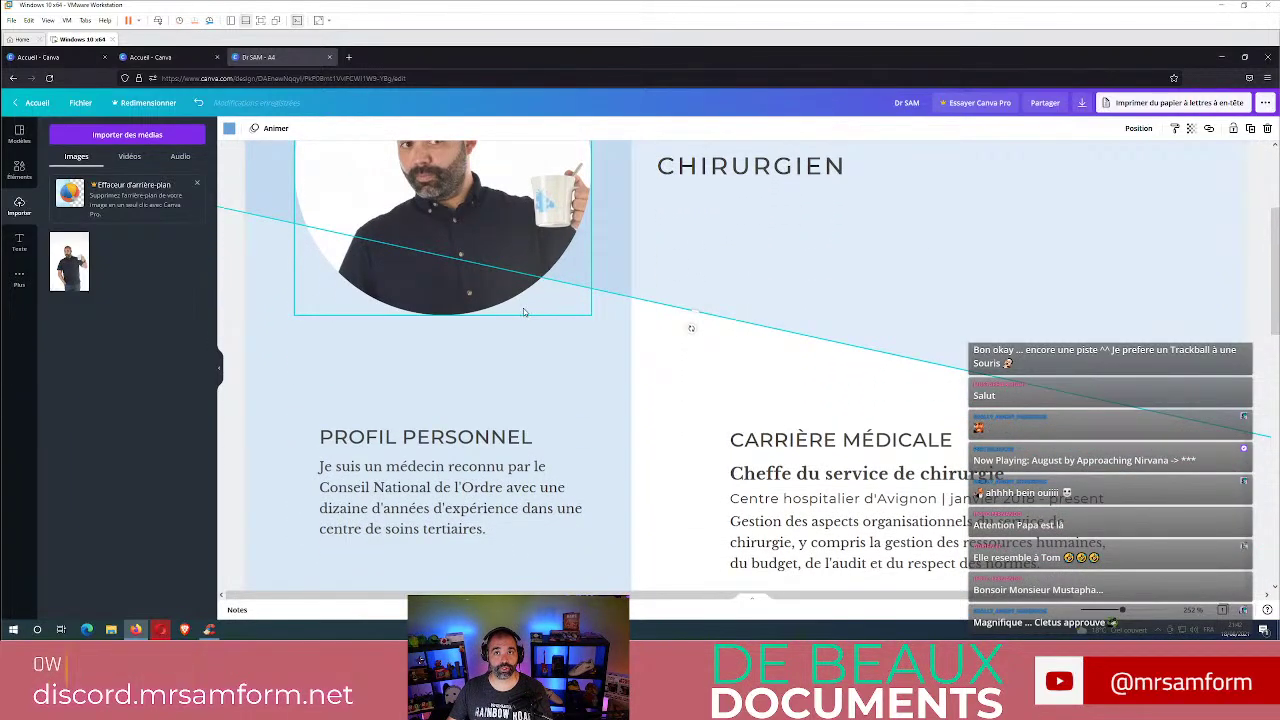
{"action": "scroll", "coordinate": [523, 308], "scroll_direction": "down", "scroll_amount": 1}
{"action": "scroll", "coordinate": [480, 400], "scroll_direction": "down", "scroll_amount": 1}
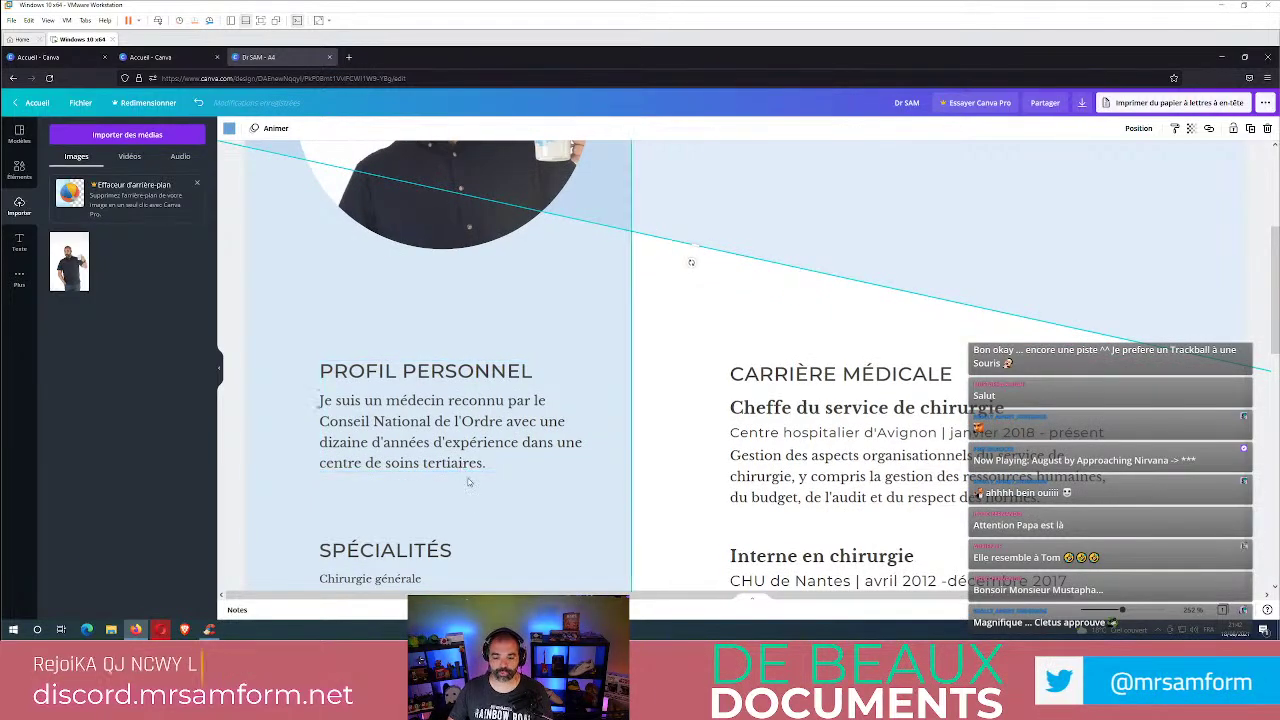
{"action": "left_click", "coordinate": [467, 444]}
{"action": "left_click_drag", "start_coordinate": [476, 434], "coordinate": [479, 419]}
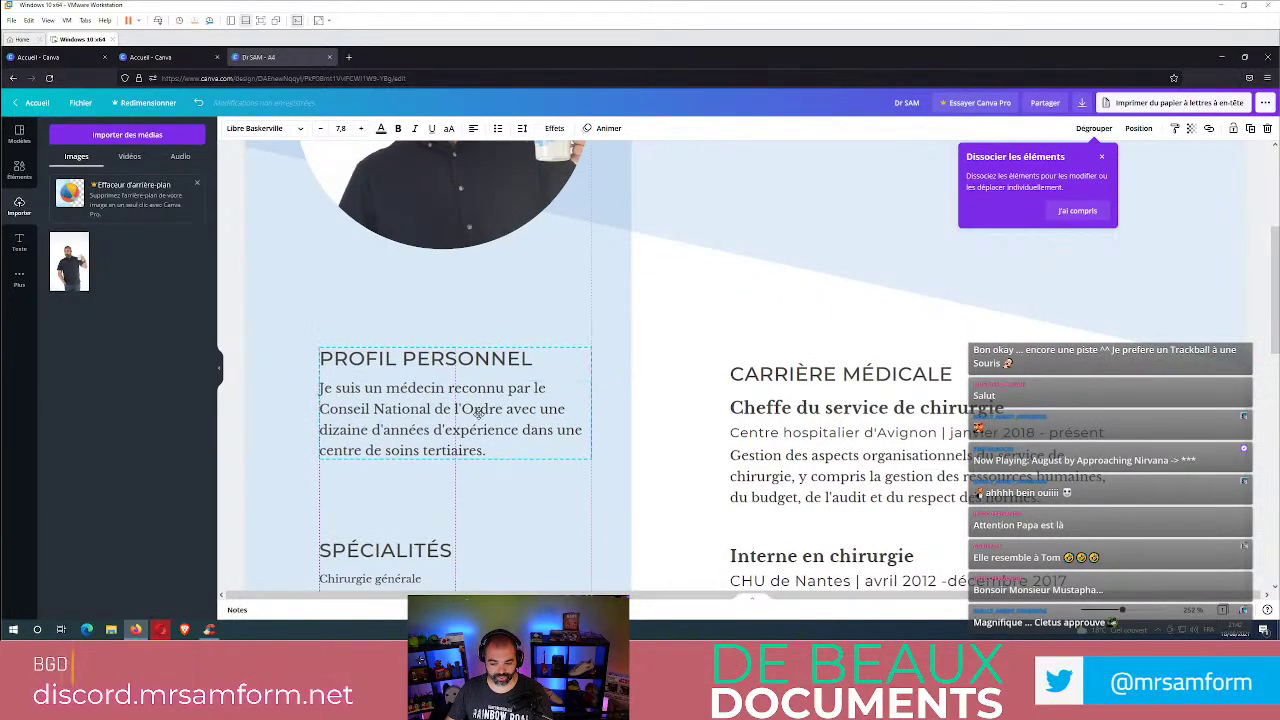
{"action": "left_click", "coordinate": [479, 419]}
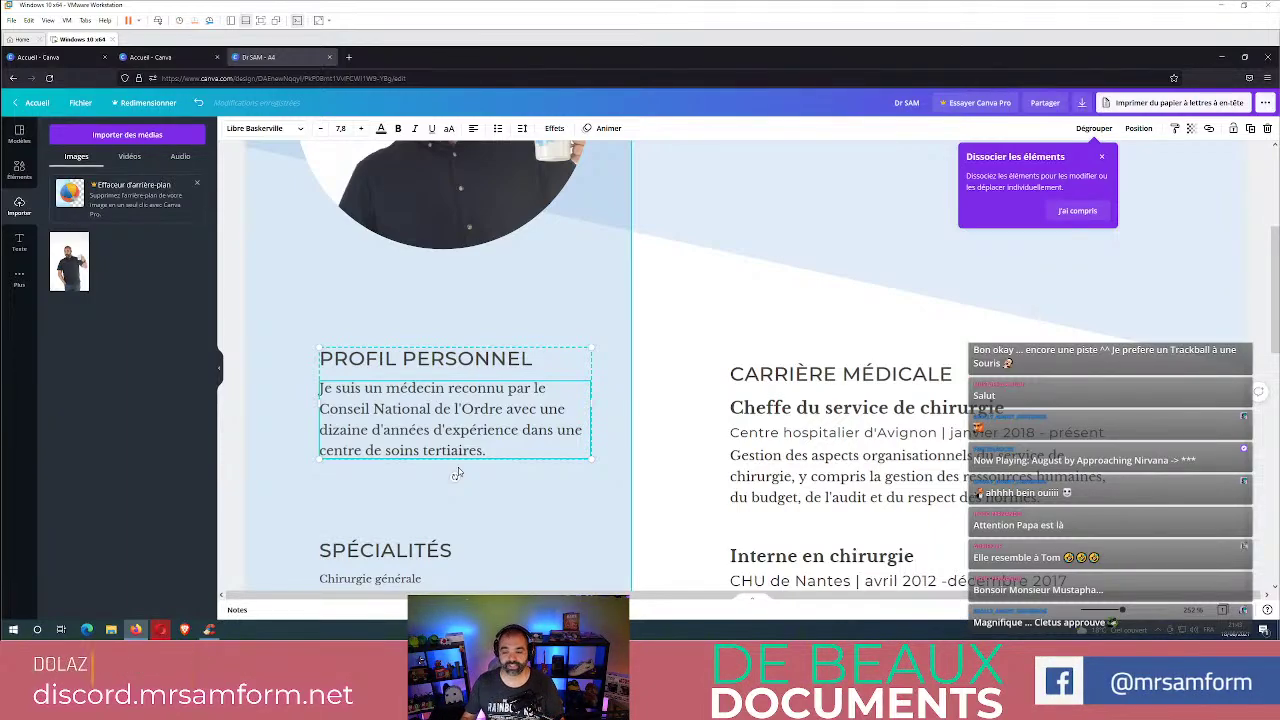
Replace the PROFIL PERSONNEL heading with CARACTERISTIQUES, and overwrite that with LOISIRS.
{"action": "key", "text": "shift+Tab"}
{"action": "key", "text": "Return"}
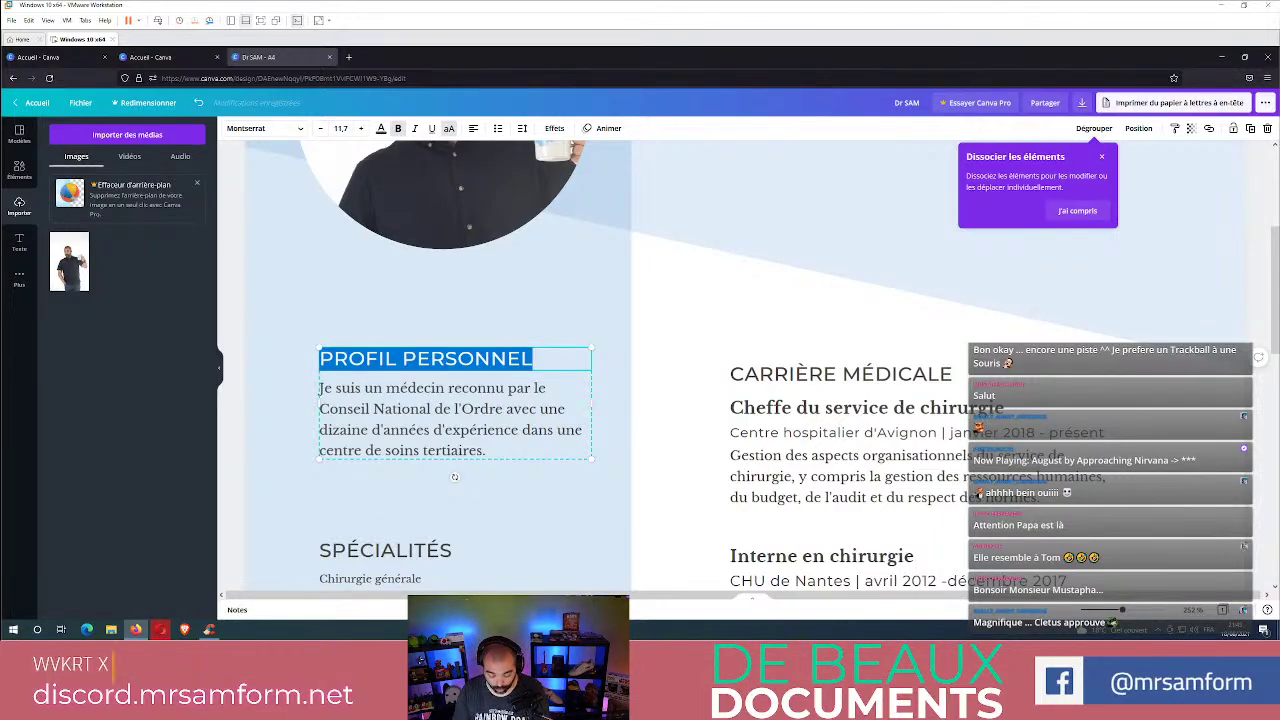
{"action": "type", "text": "CARACTERISTIQUE"}
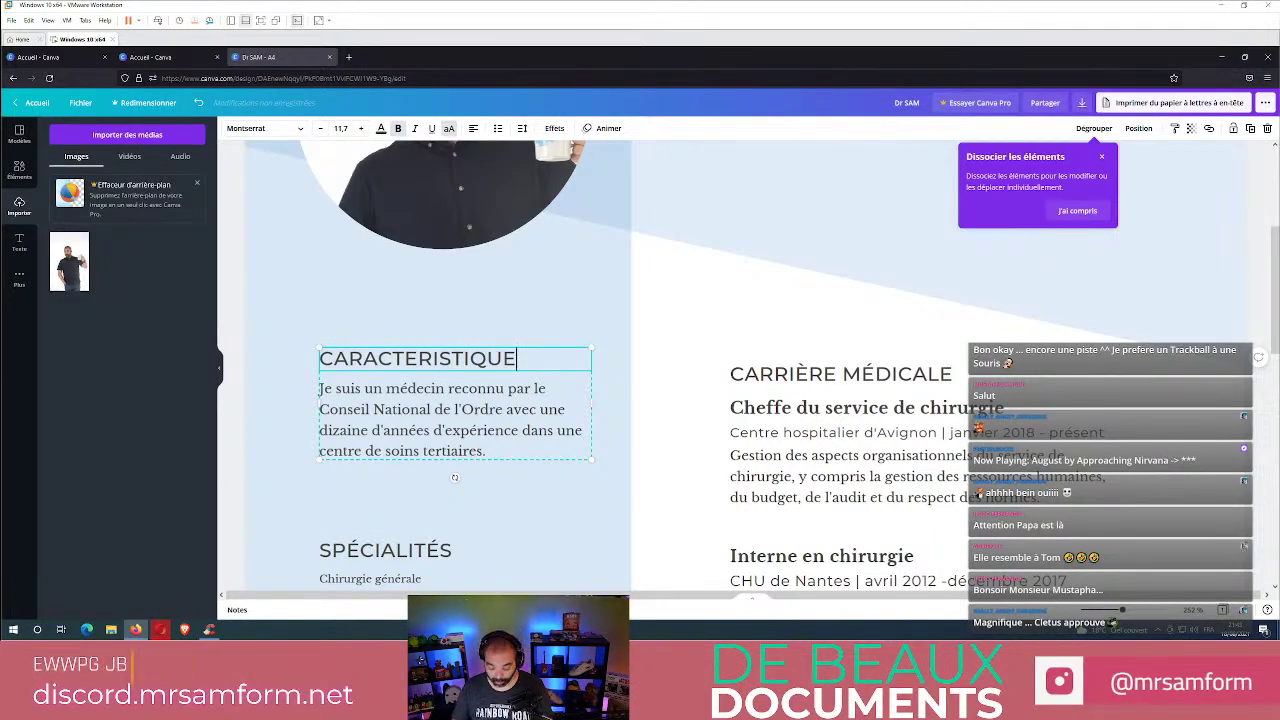
{"action": "type", "text": "S"}
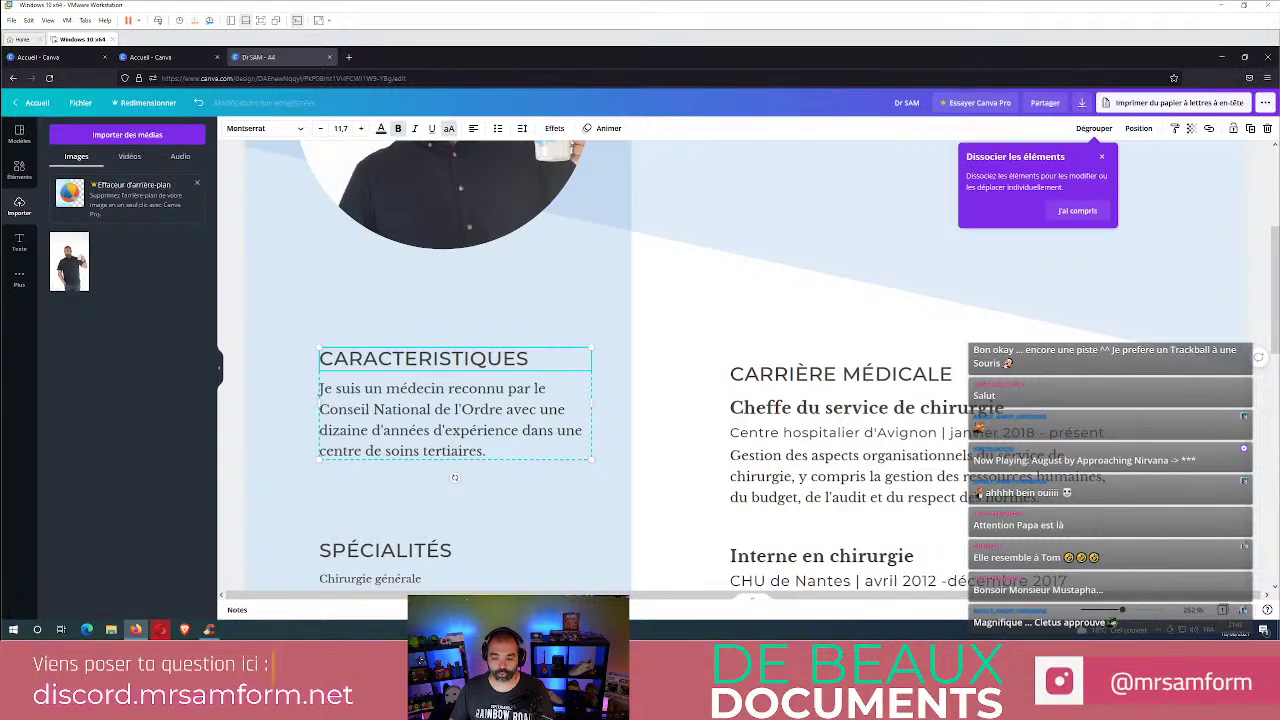
{"action": "key", "text": "ctrl+a"}
{"action": "type", "text": "LOISIR"}
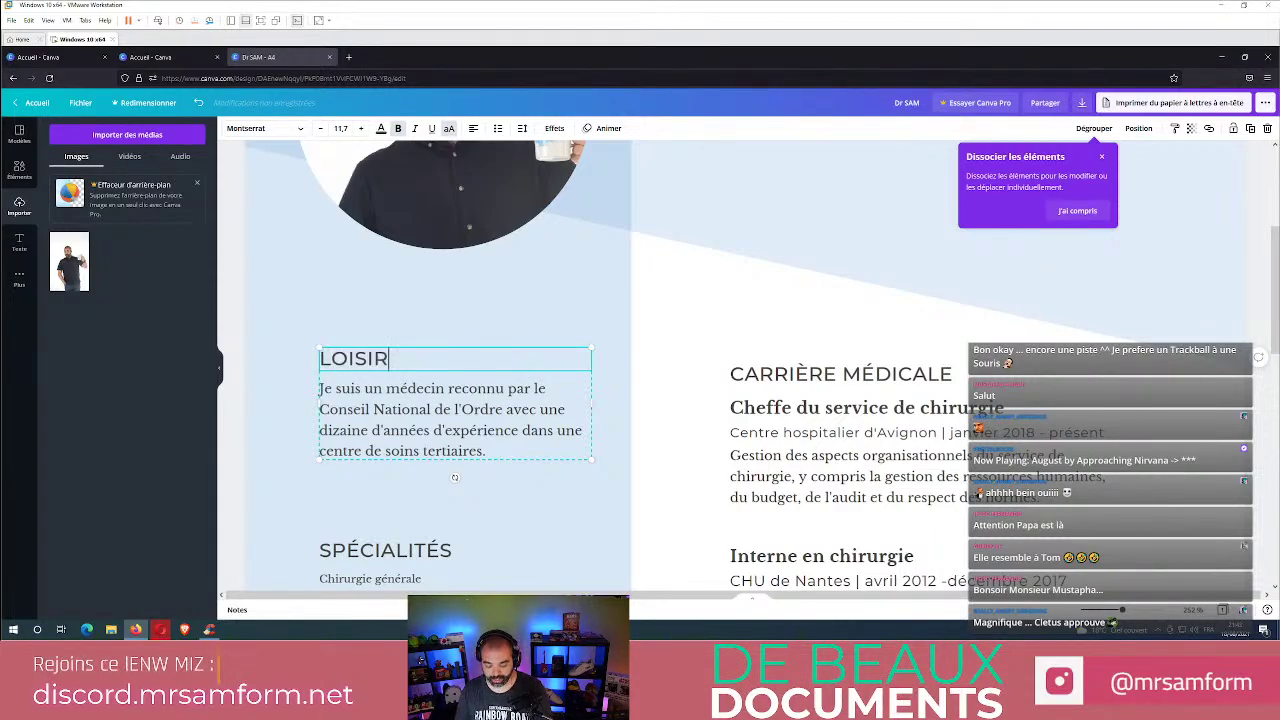
Replace the paragraph under LOISIRS with "Oui je vais absolument très bien. Je vous souhaite une belle journée ensoleillée".
{"action": "double_click", "coordinate": [344, 409]}
{"action": "key", "text": "ctrl+a"}
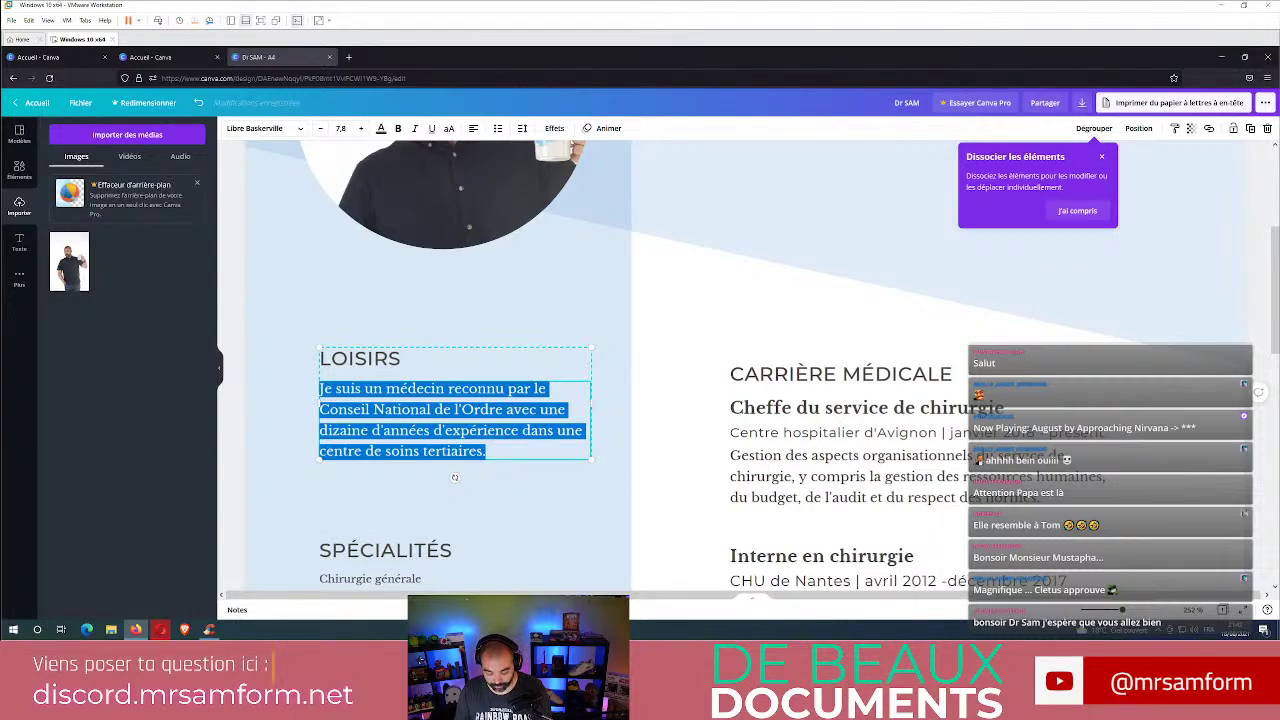
{"action": "type", "text": "Oui je vais ab"}
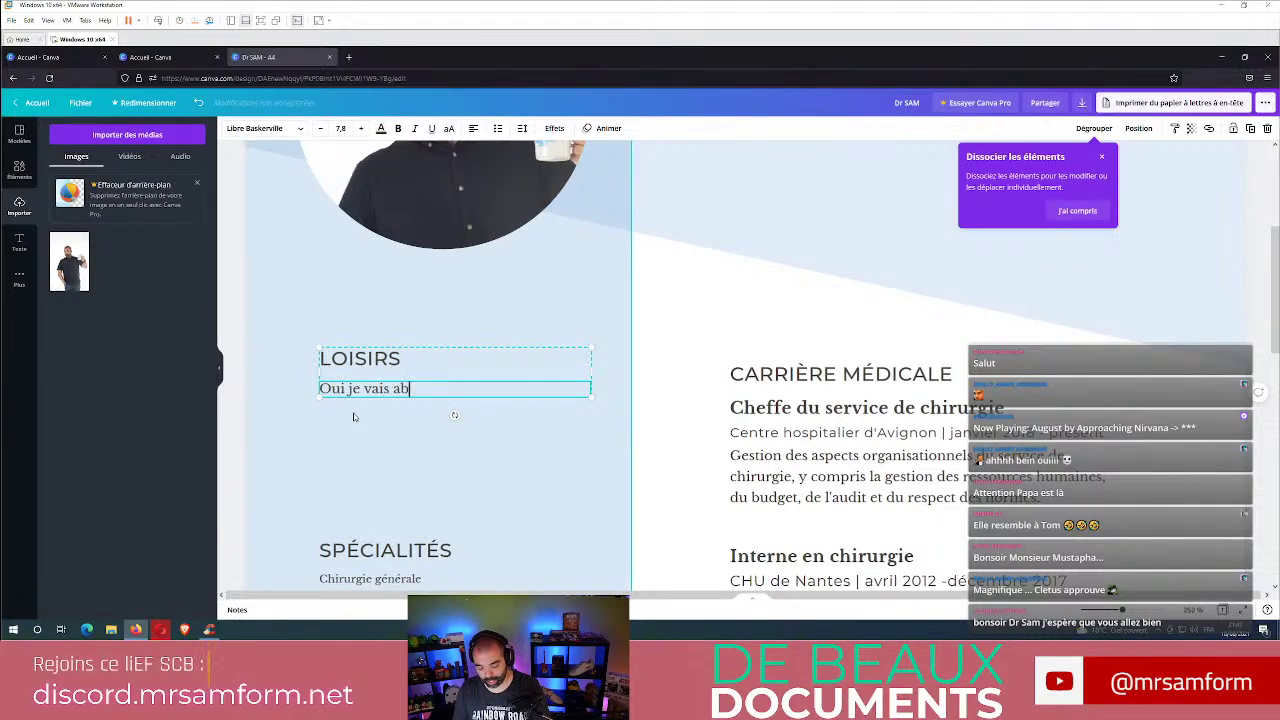
{"action": "type", "text": "solument très bien"}
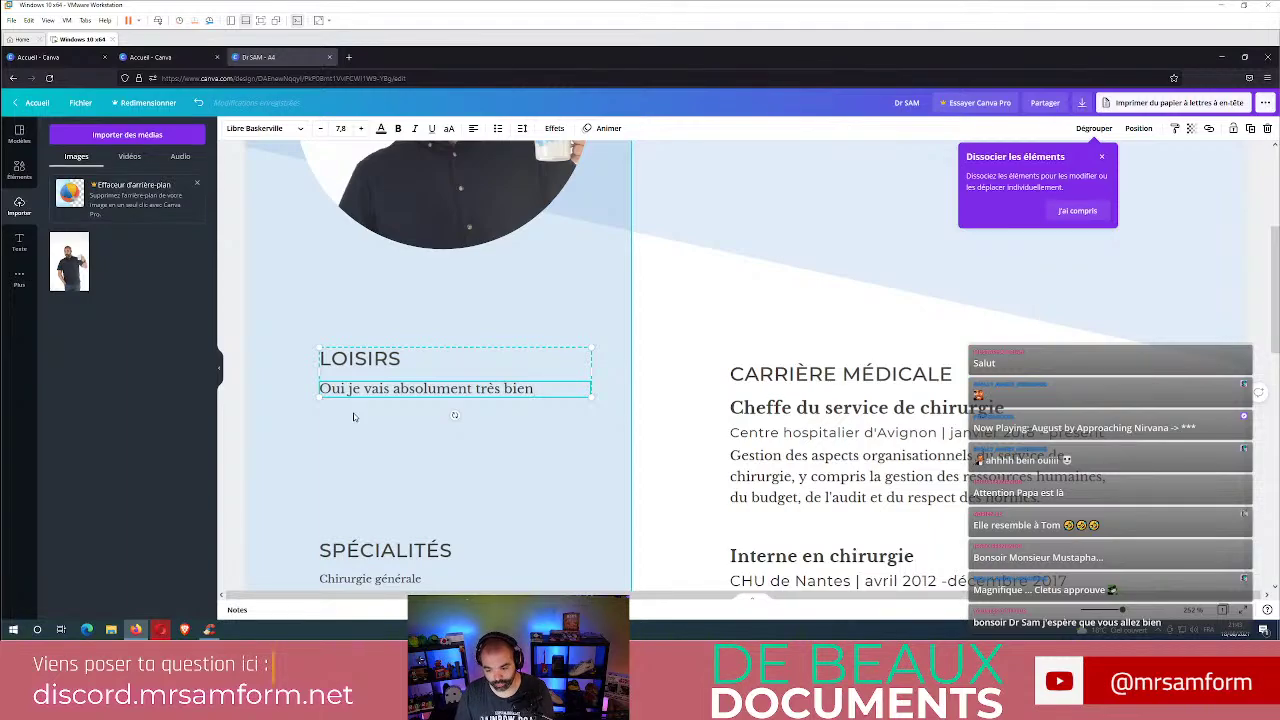
{"action": "type", "text": ". Je "}
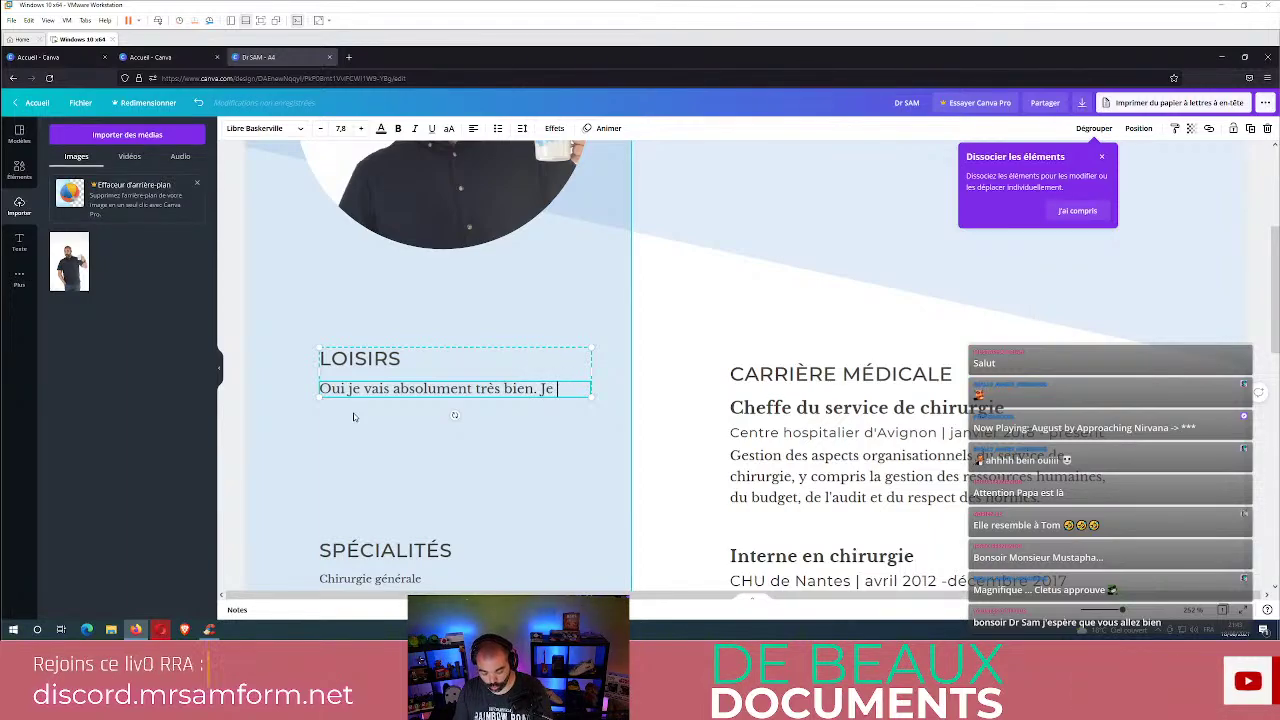
{"action": "type", "text": "vous souhaite un"}
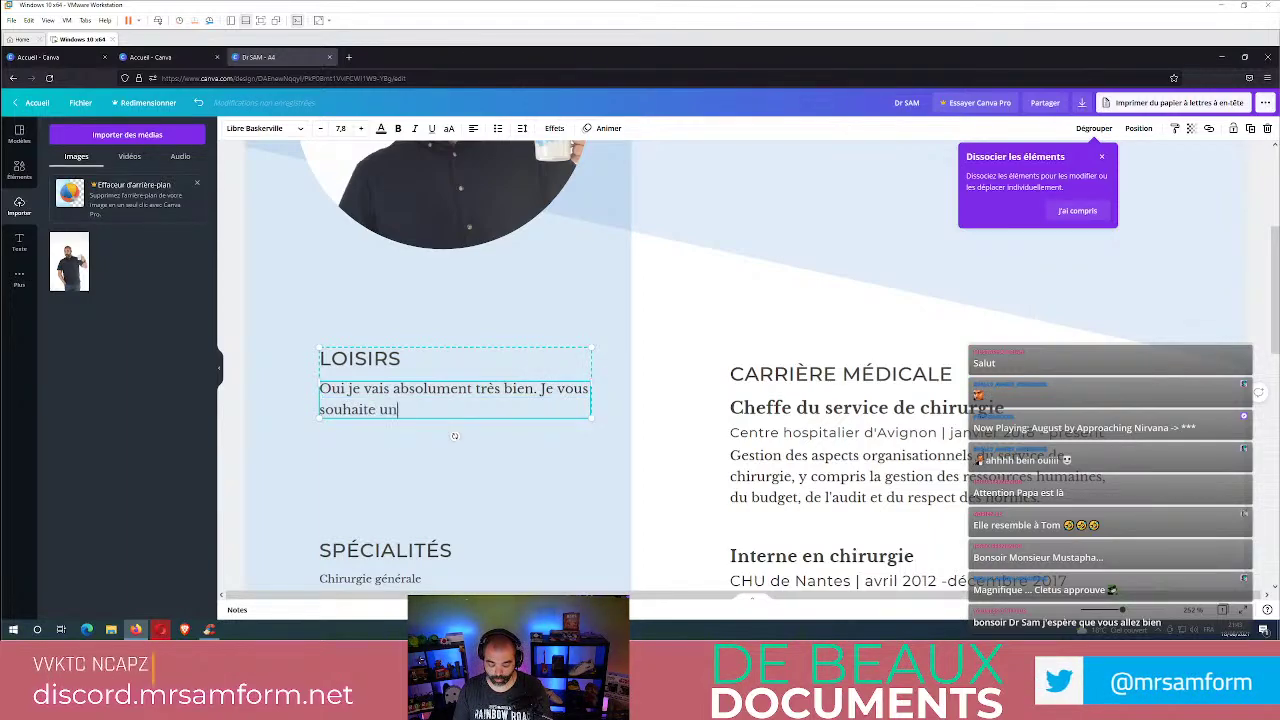
{"action": "type", "text": "e belle journée ensoleillée )"}
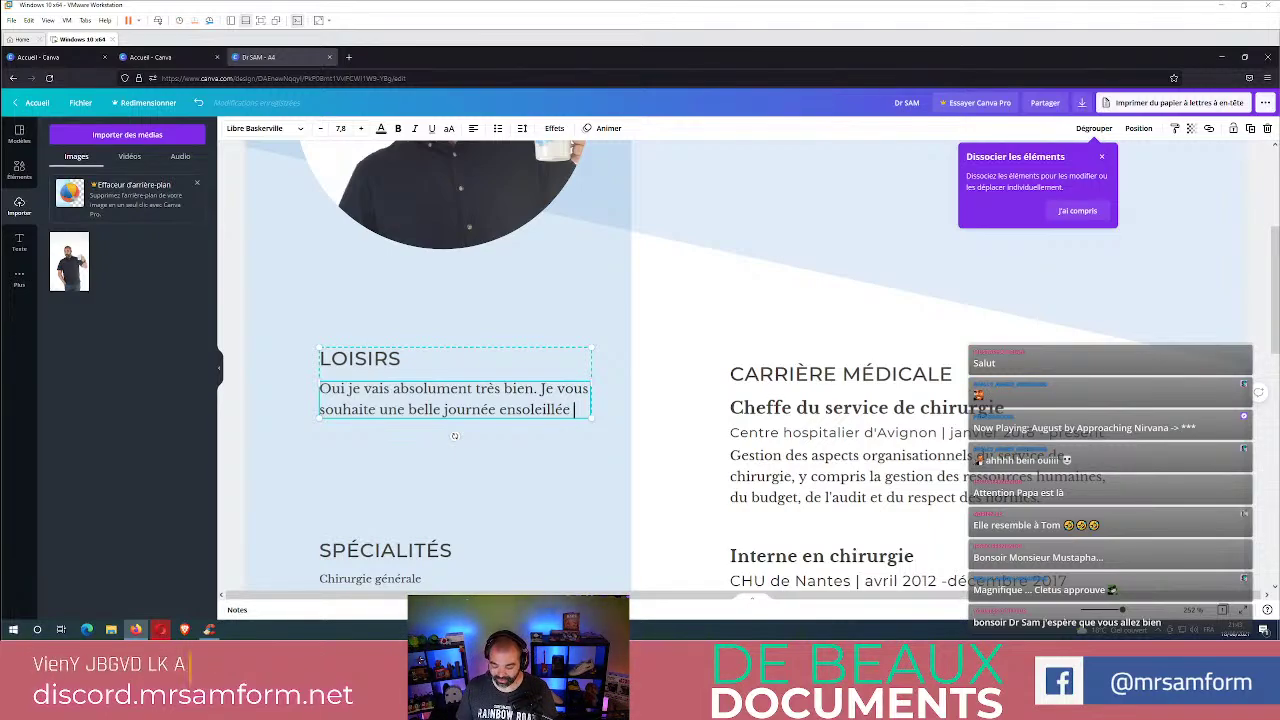
Find a sun emoji by searching for "soleil", and insert it at the end of the LOISIRS paragraph.
{"action": "key", "text": "super+period"}
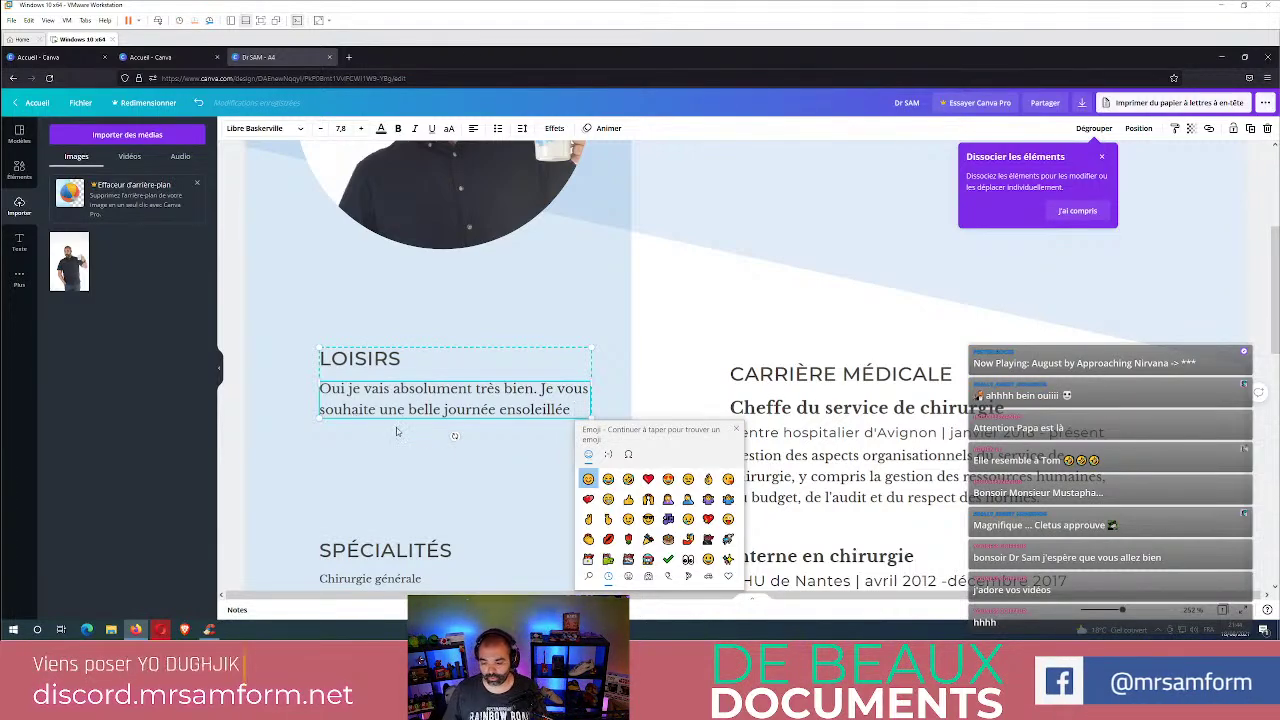
{"action": "scroll", "coordinate": [648, 500], "scroll_direction": "down", "scroll_amount": 1}
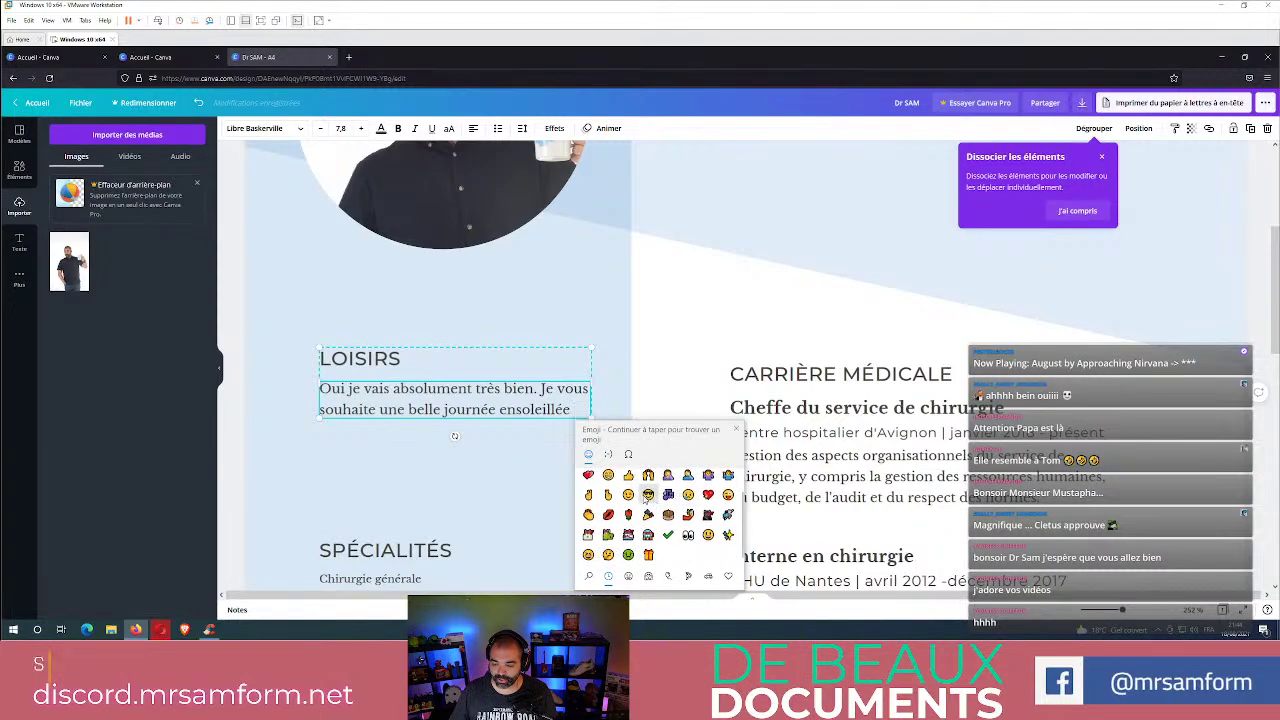
{"action": "left_click", "coordinate": [588, 576]}
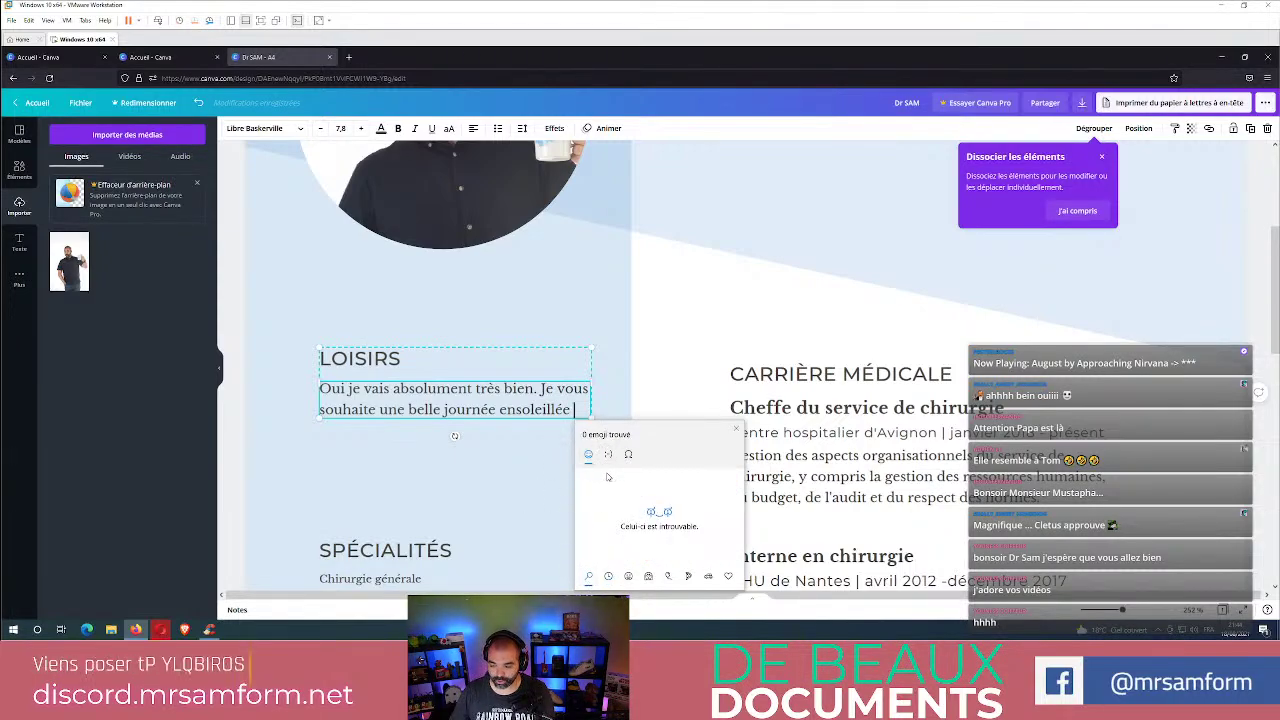
{"action": "type", "text": "soleil"}
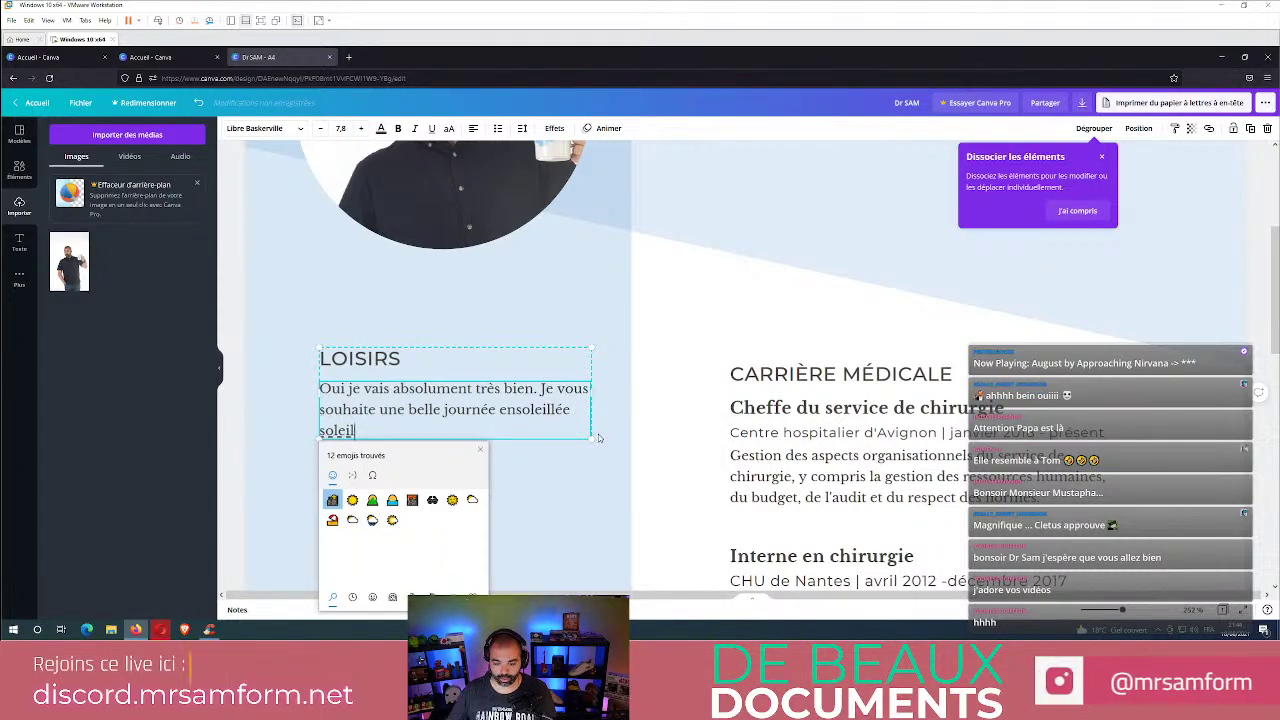
{"action": "left_click", "coordinate": [352, 499]}
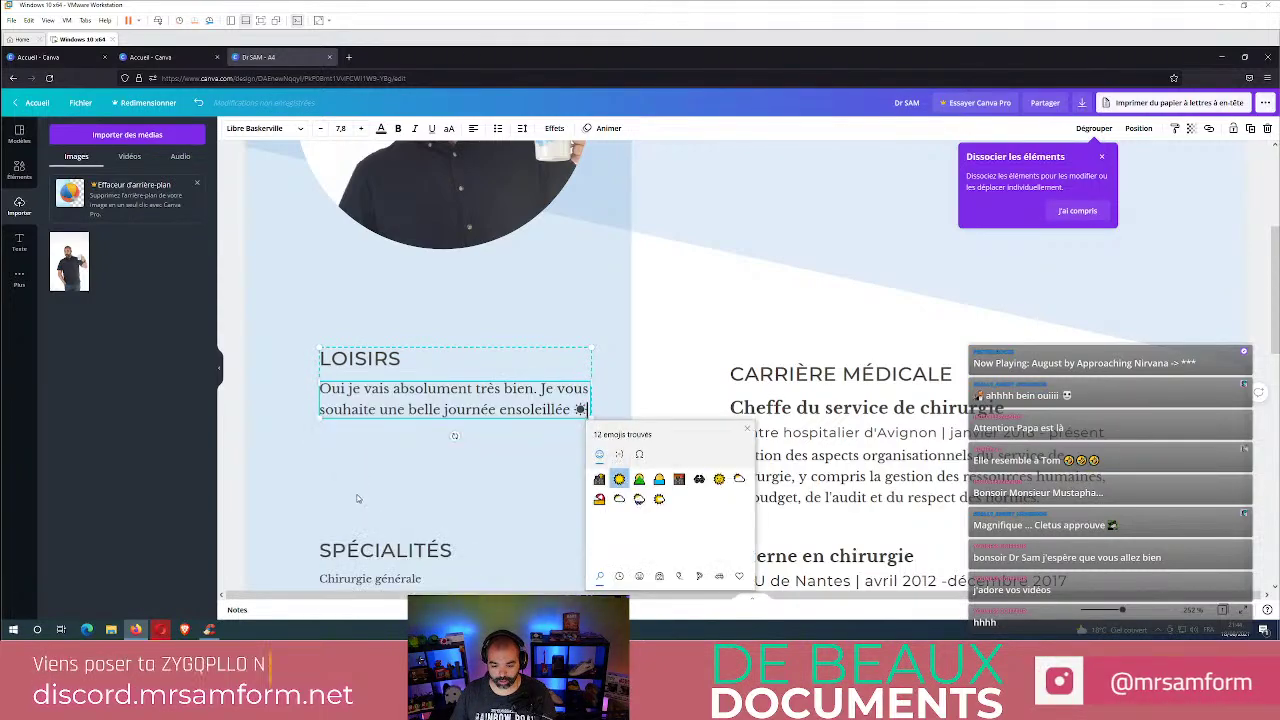
{"action": "key", "text": "Escape"}
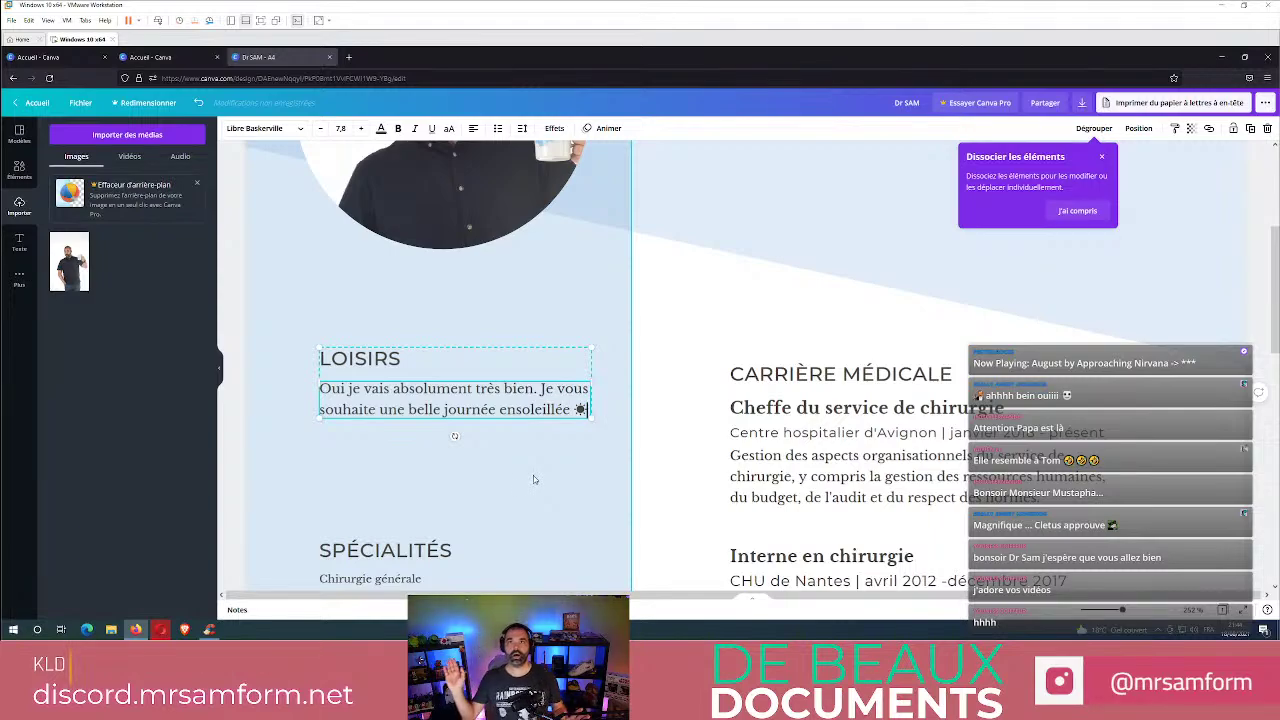
{"action": "left_click", "coordinate": [673, 529]}
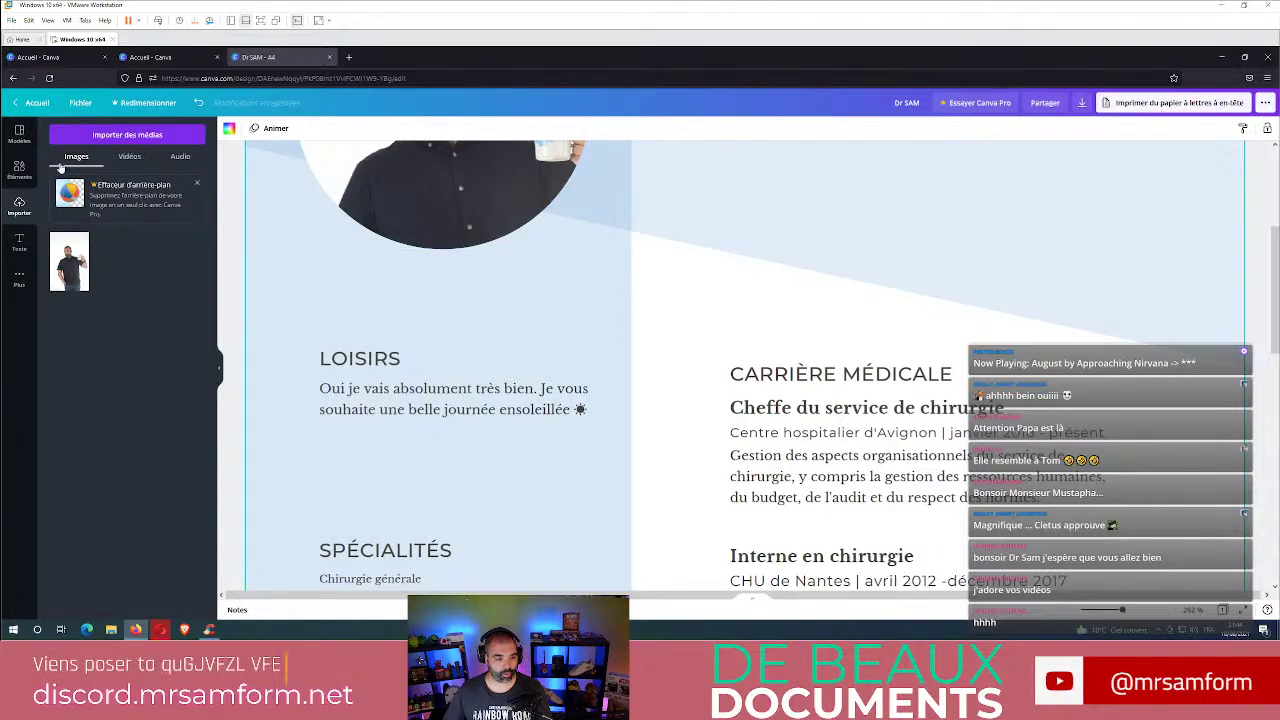
Search the graphic elements library for "soleil".
{"action": "left_click", "coordinate": [24, 180]}
{"action": "left_click", "coordinate": [120, 134]}
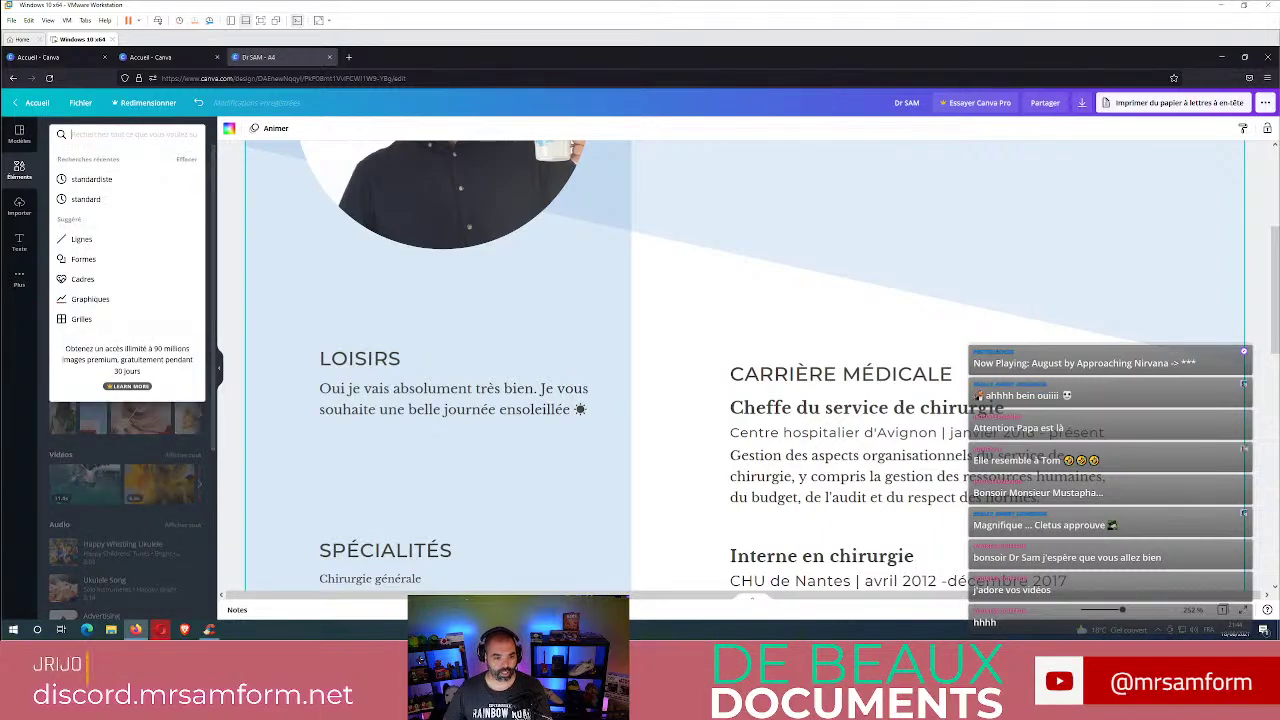
{"action": "type", "text": "sleil"}
{"action": "key", "text": "Return"}
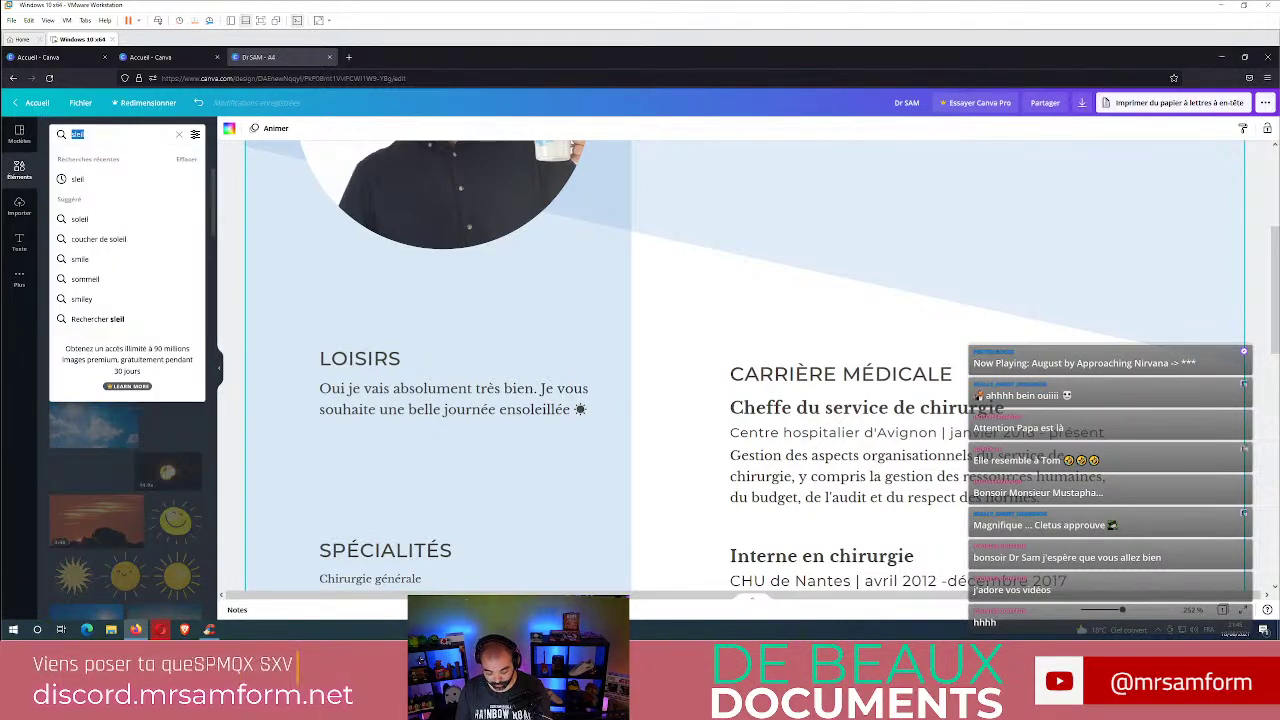
{"action": "left_click", "coordinate": [73, 134]}
{"action": "type", "text": "o"}
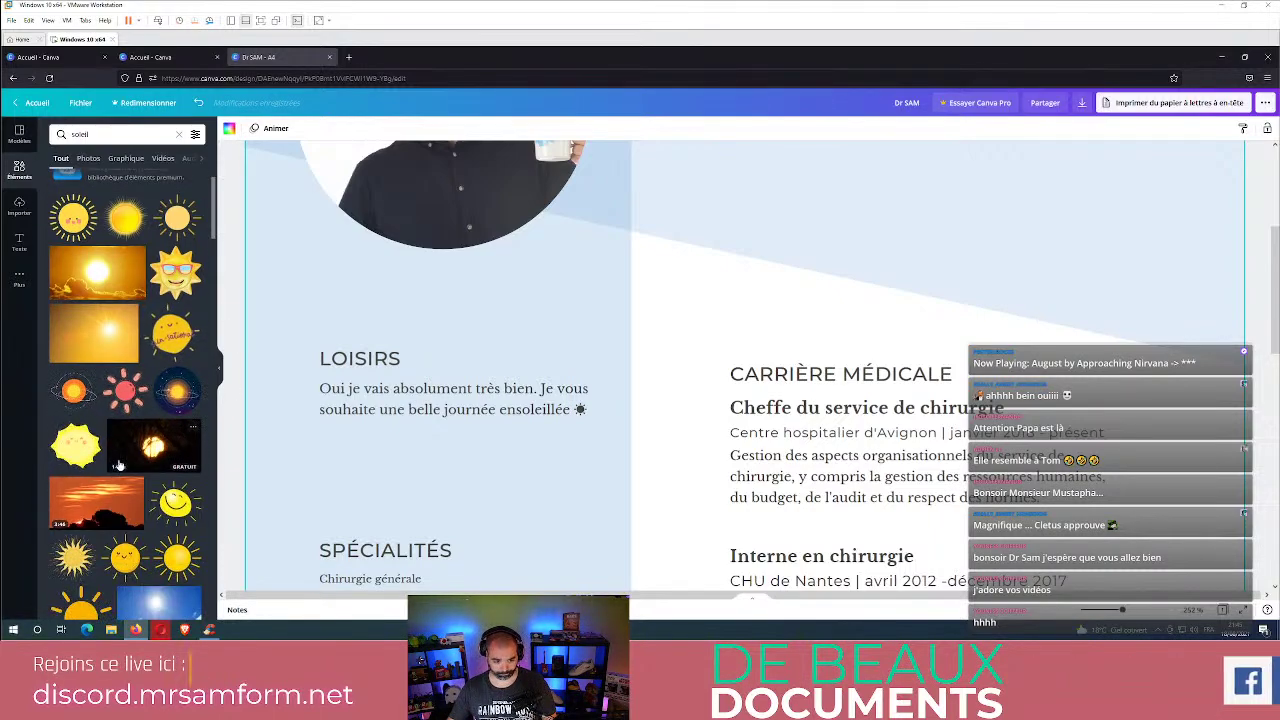
Insert the smiling sun graphic with the pink cheeks and shrink it to a small icon between the portrait and CARRIÈRE MÉDICALE.
{"action": "left_click", "coordinate": [74, 283]}
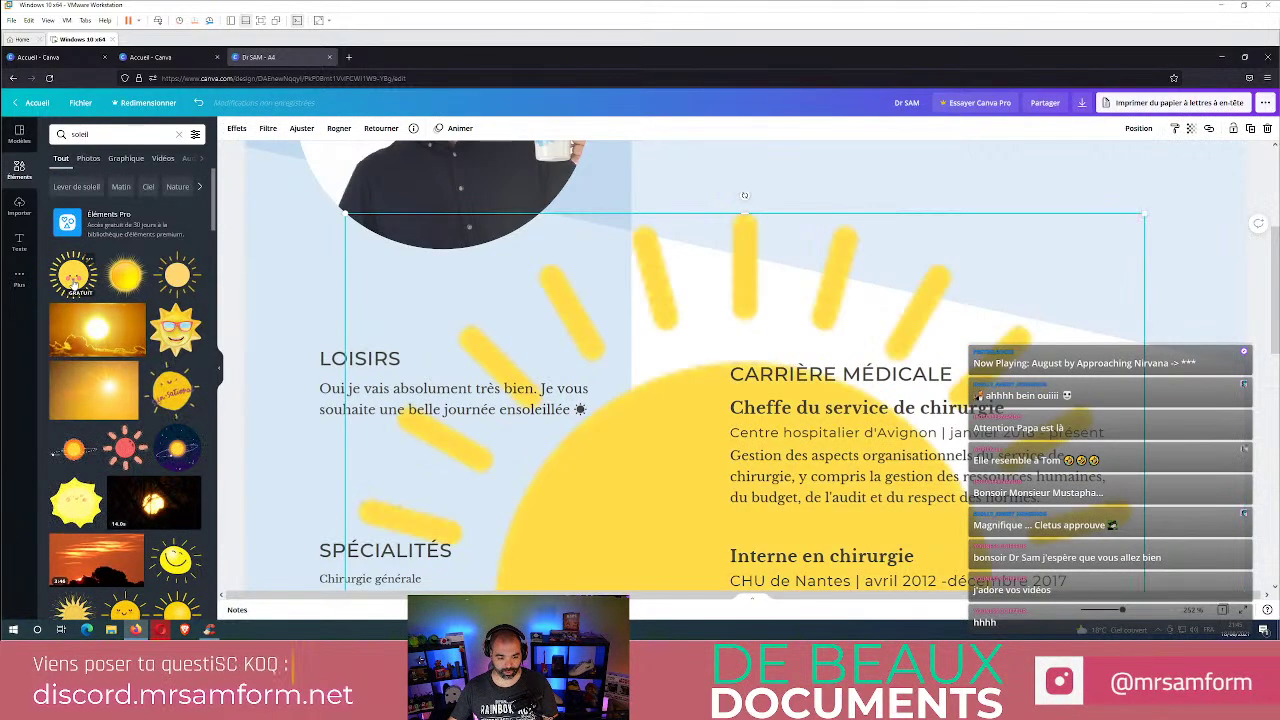
{"action": "scroll", "coordinate": [616, 346], "scroll_direction": "down", "scroll_amount": 3}
{"action": "scroll", "coordinate": [616, 346], "scroll_direction": "down", "scroll_amount": 1}
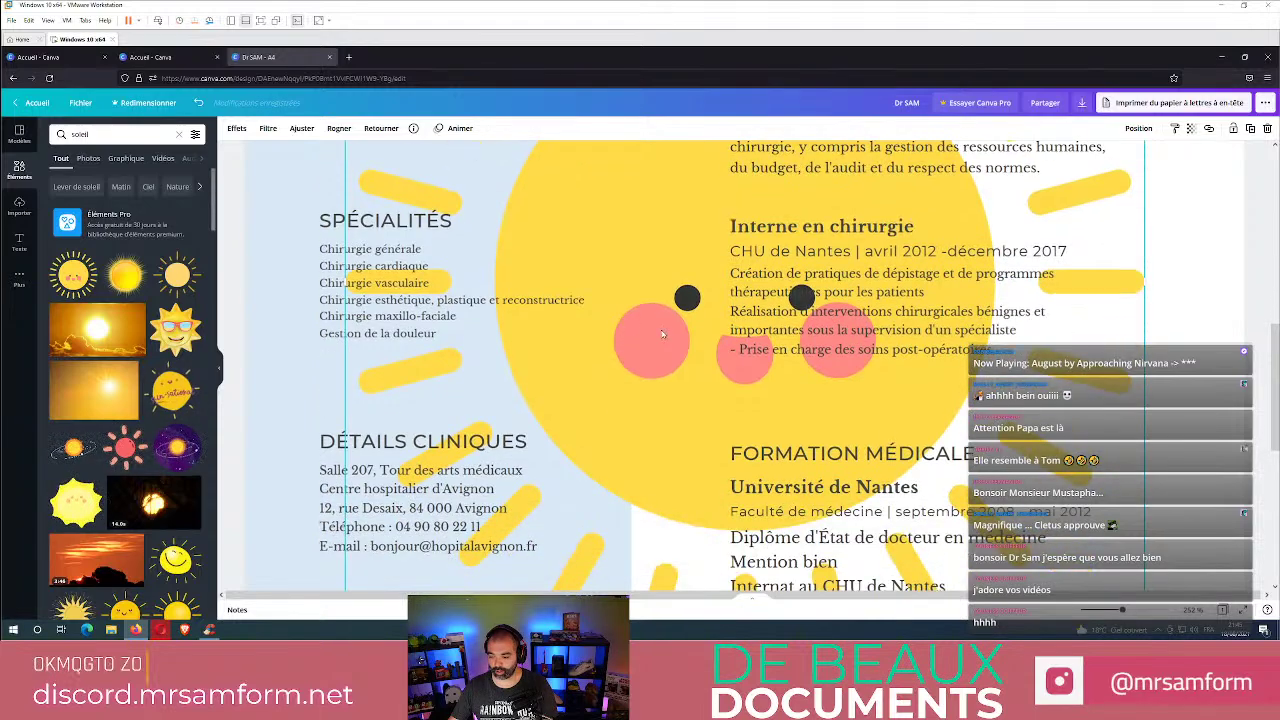
{"action": "scroll", "coordinate": [668, 329], "scroll_direction": "down", "scroll_amount": 2}
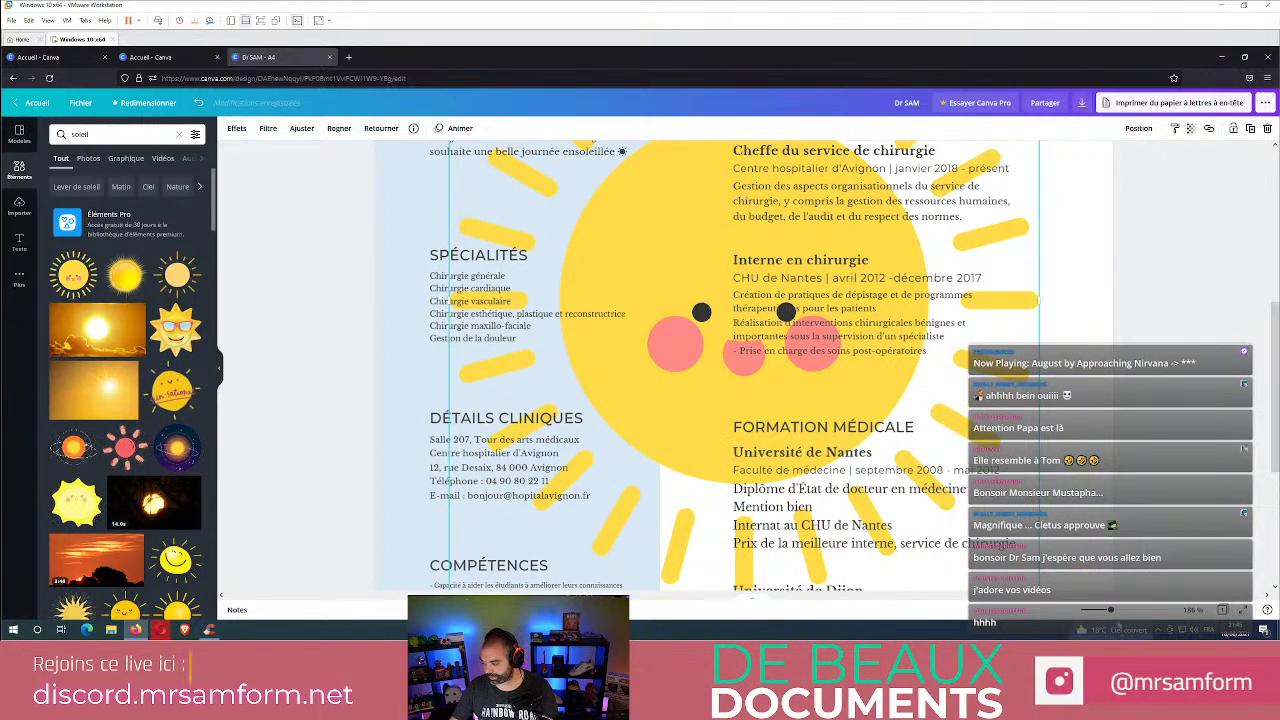
{"action": "left_click_drag", "start_coordinate": [1110, 609], "coordinate": [1097, 609]}
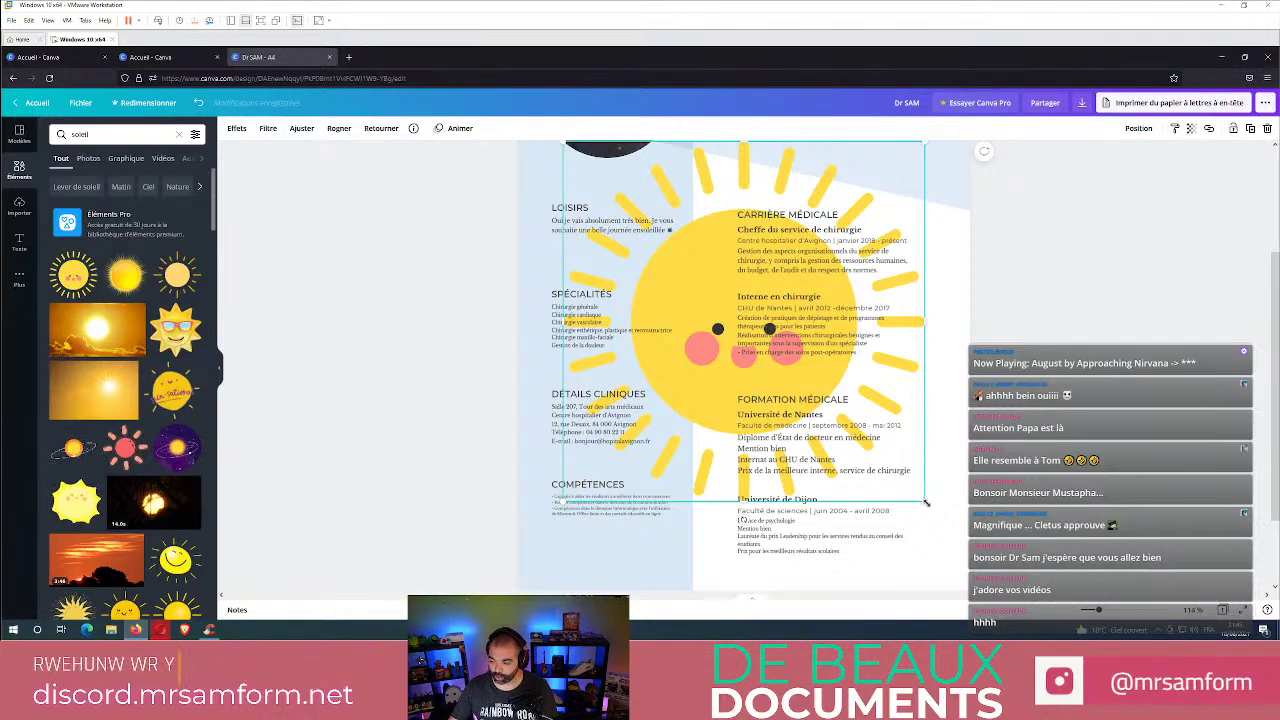
{"action": "left_click_drag", "start_coordinate": [928, 503], "coordinate": [690, 178]}
{"action": "left_click", "coordinate": [934, 369]}
{"action": "scroll", "coordinate": [934, 369], "scroll_direction": "up", "scroll_amount": 3}
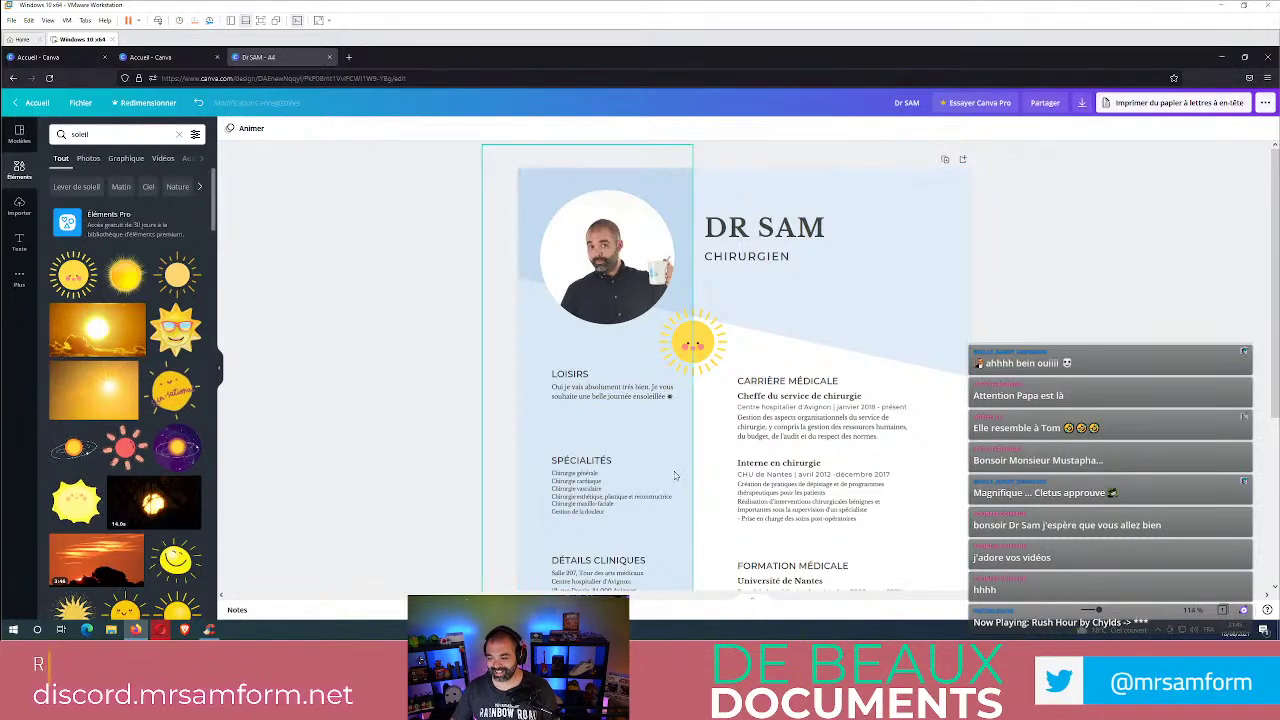
Look over the CV page down to its end, and examine the CARRIÈRE MÉDICALE text block up close.
{"action": "scroll", "coordinate": [666, 475], "scroll_direction": "down", "scroll_amount": 2}
{"action": "scroll", "coordinate": [666, 475], "scroll_direction": "down", "scroll_amount": 3}
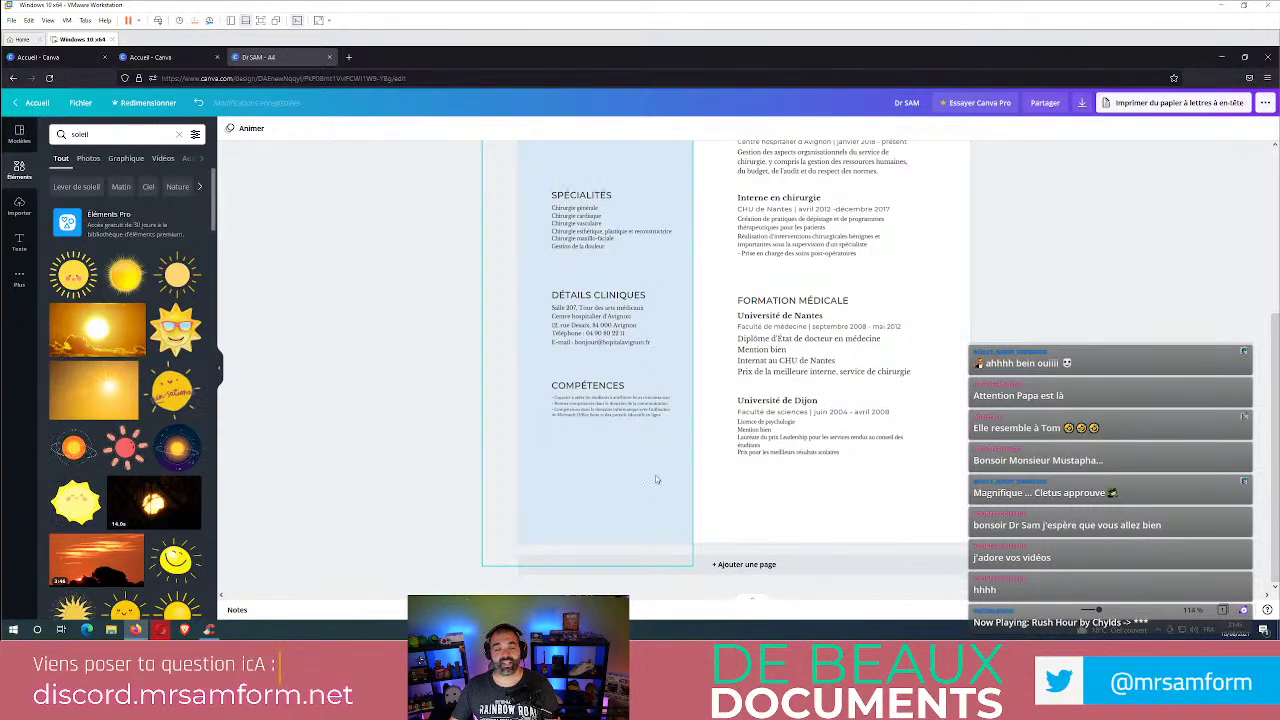
{"action": "scroll", "coordinate": [650, 469], "scroll_direction": "up", "scroll_amount": 5}
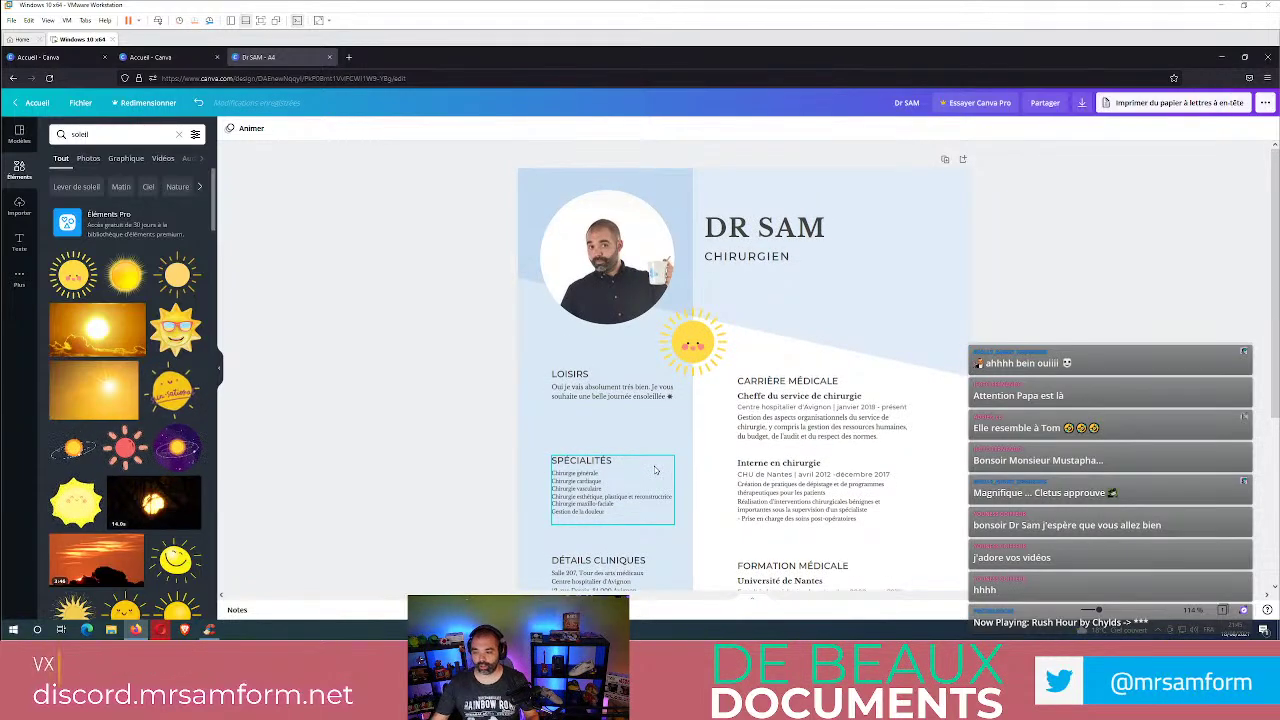
{"action": "scroll", "coordinate": [748, 405], "scroll_direction": "down", "scroll_amount": 2}
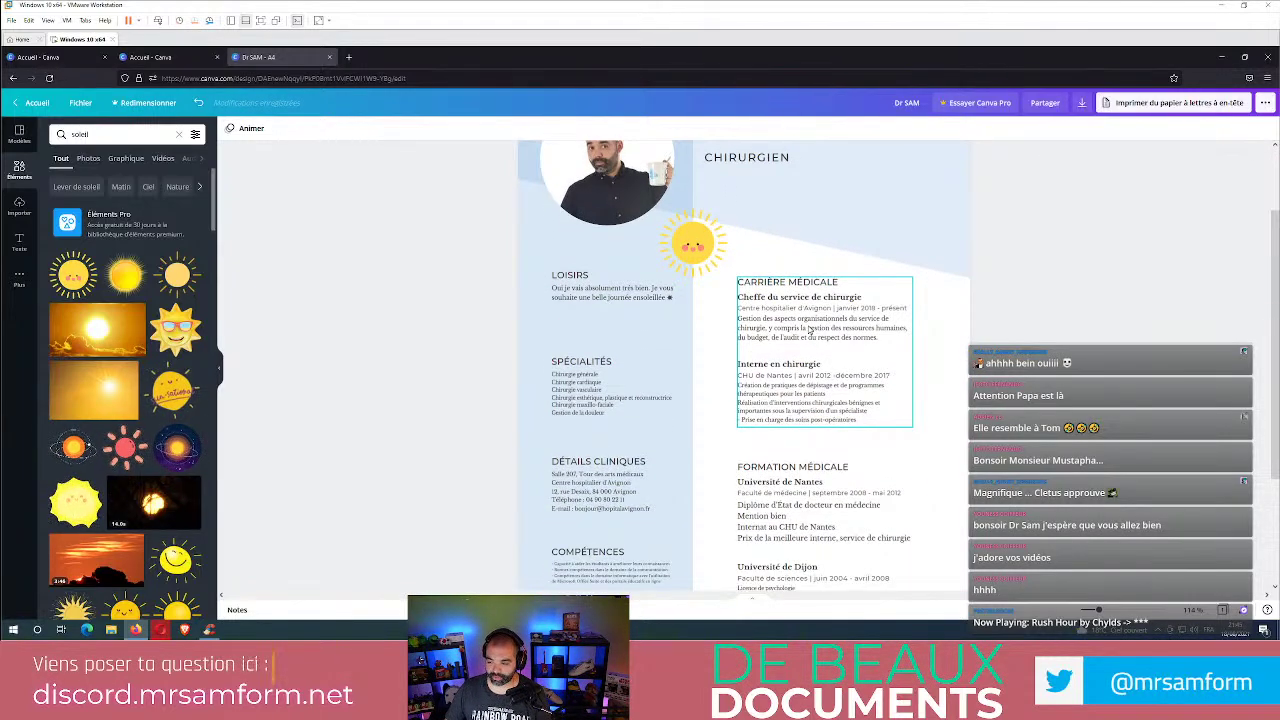
{"action": "scroll", "coordinate": [855, 356], "scroll_direction": "up", "scroll_amount": 3}
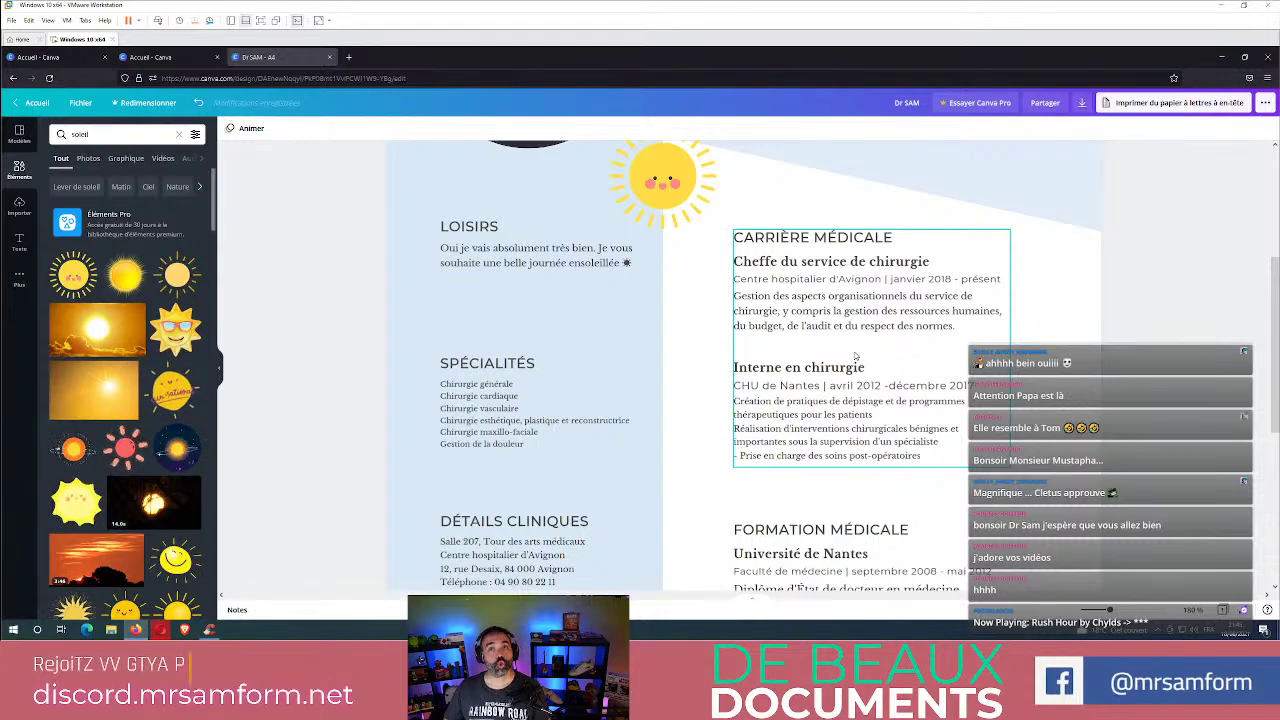
{"action": "scroll", "coordinate": [881, 372], "scroll_direction": "up", "scroll_amount": 3}
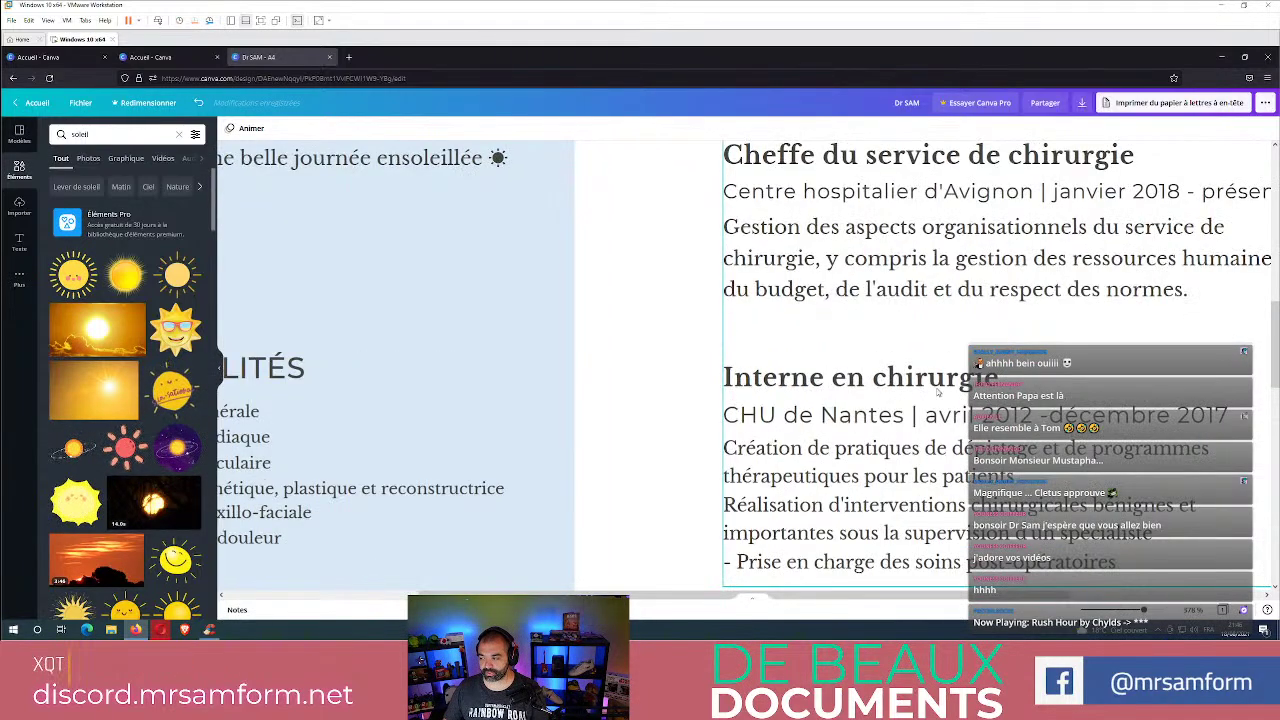
{"action": "scroll", "coordinate": [936, 397], "scroll_direction": "down", "scroll_amount": 3}
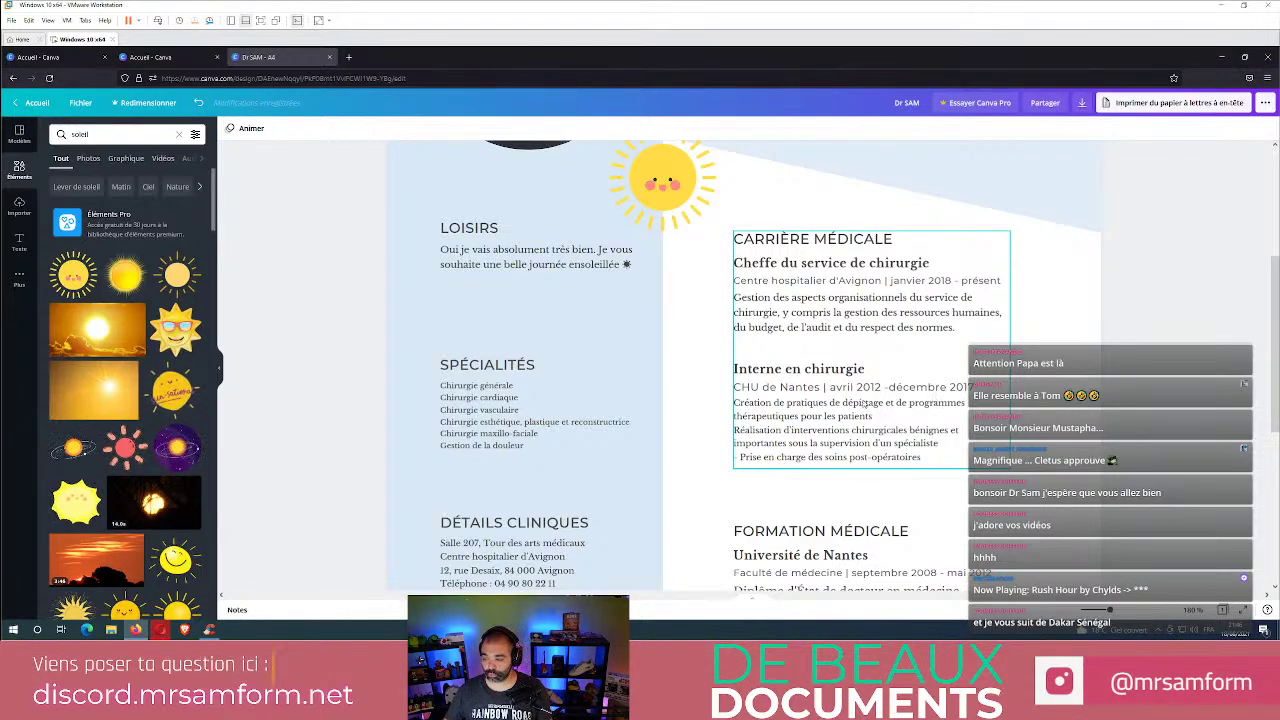
{"action": "scroll", "coordinate": [866, 398], "scroll_direction": "up", "scroll_amount": 5}
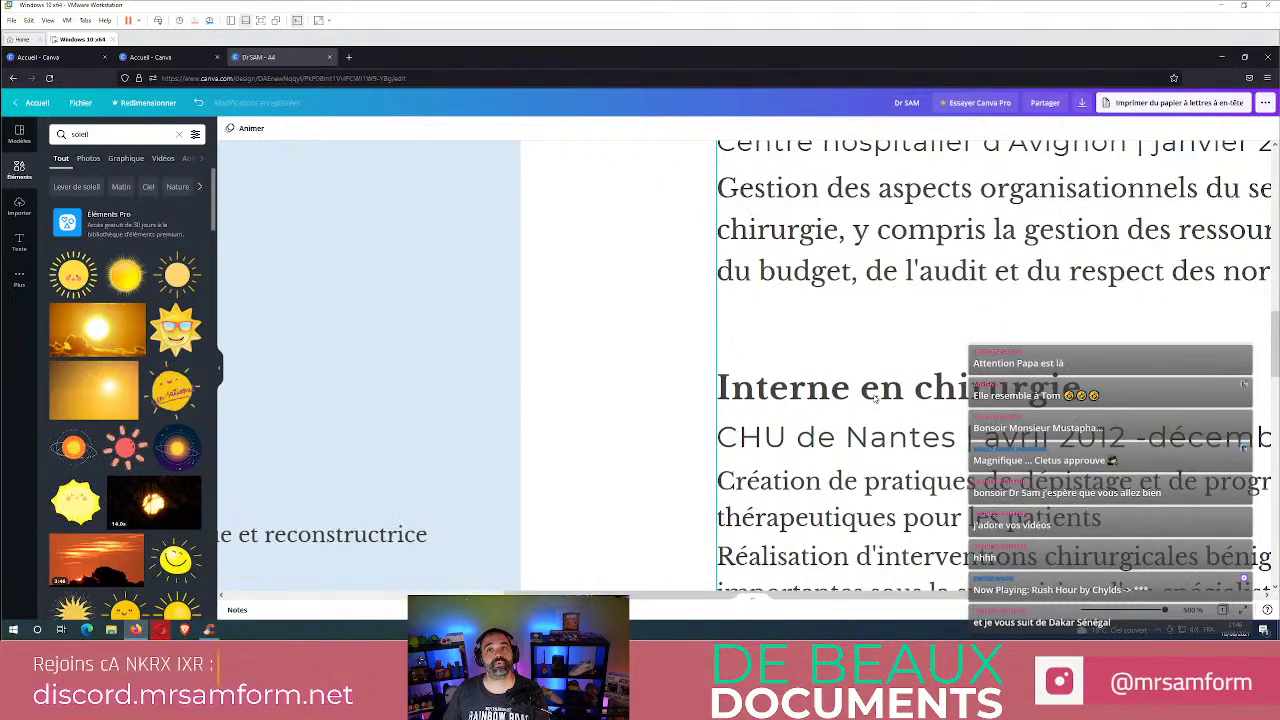
{"action": "scroll", "coordinate": [873, 398], "scroll_direction": "down", "scroll_amount": 5}
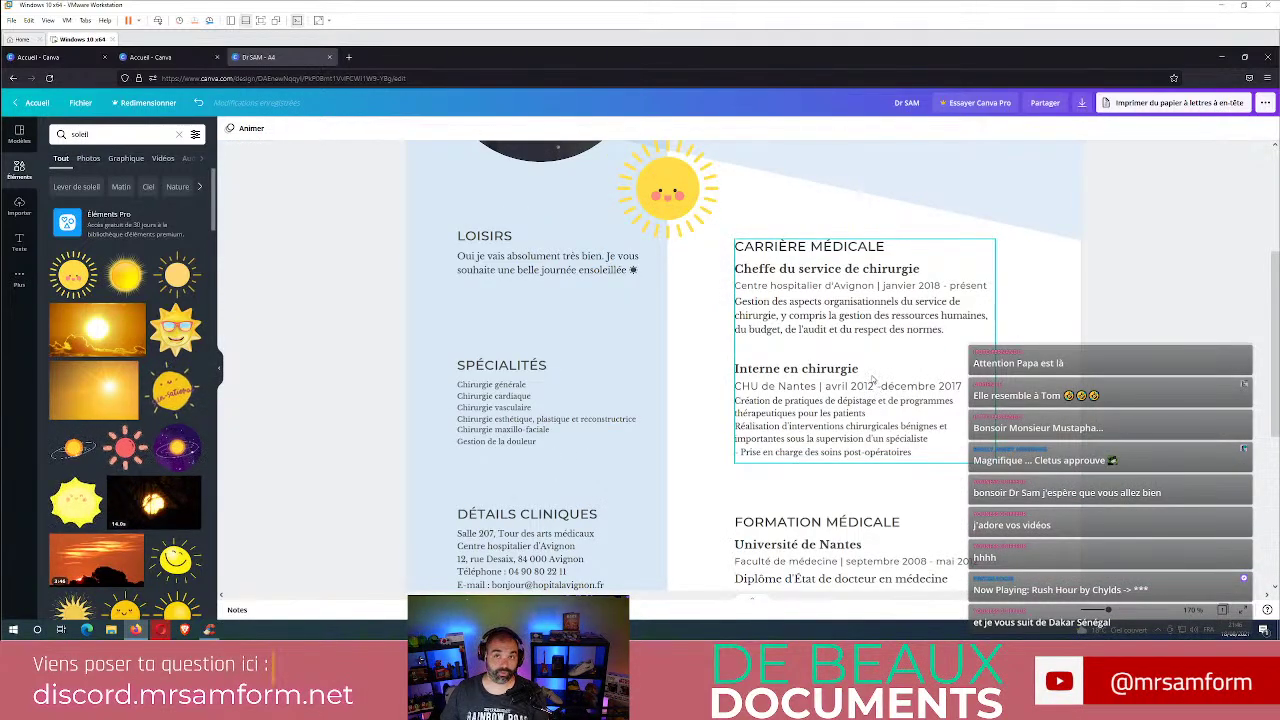
Raise the CARRIÈRE MÉDICALE block until its heading aligns with LOISIRS, and try selecting its individual text elements.
{"action": "left_click_drag", "start_coordinate": [849, 326], "coordinate": [847, 315]}
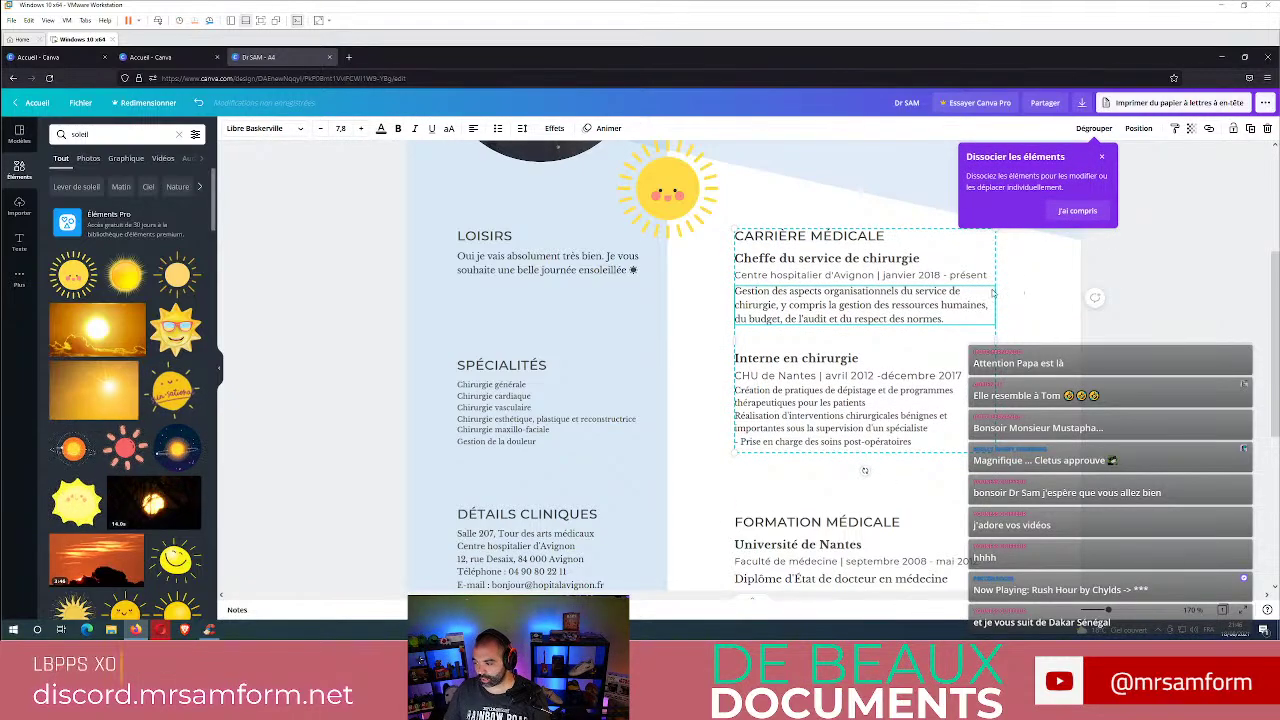
{"action": "left_click", "coordinate": [866, 237]}
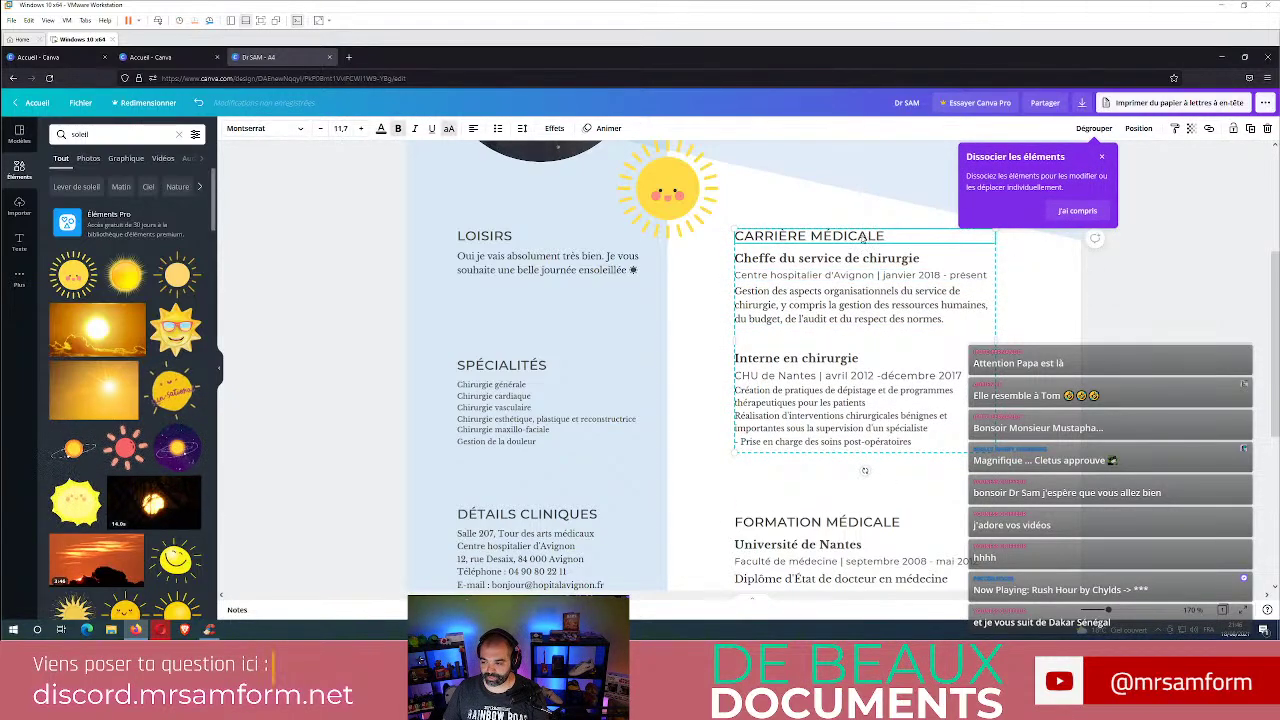
{"action": "left_click", "coordinate": [866, 237]}
{"action": "left_click", "coordinate": [852, 259]}
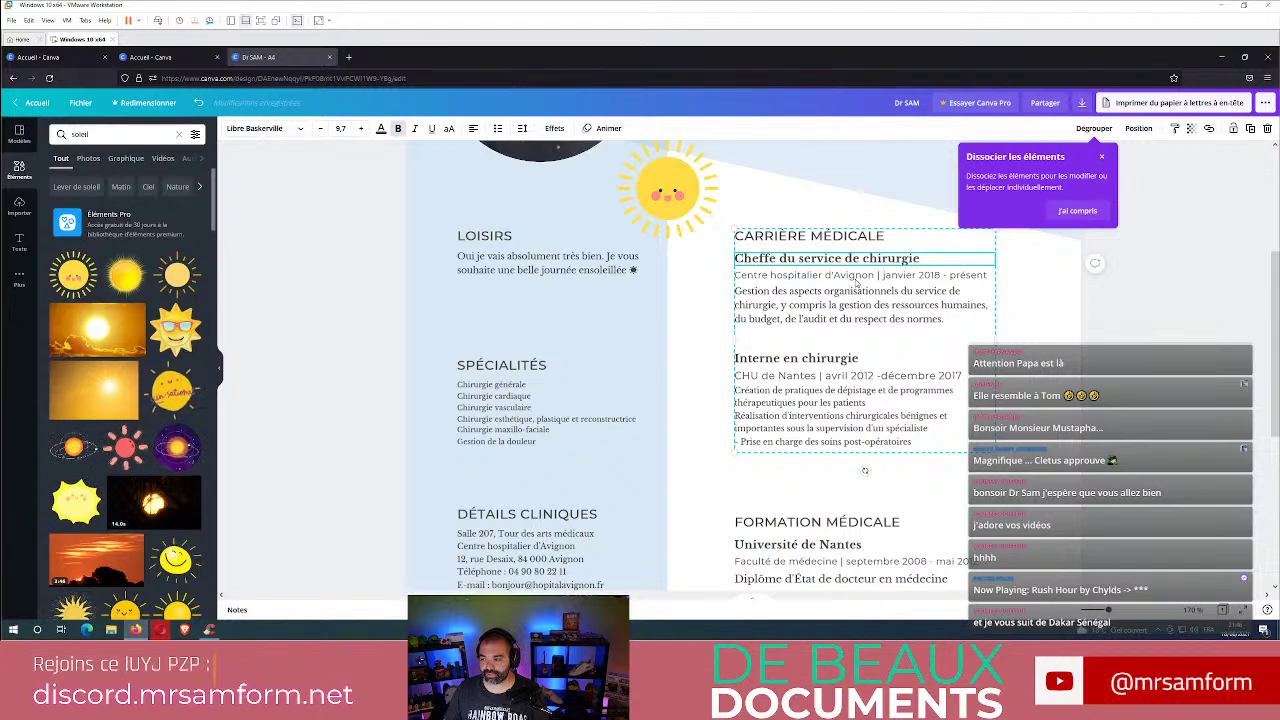
{"action": "left_click", "coordinate": [856, 276]}
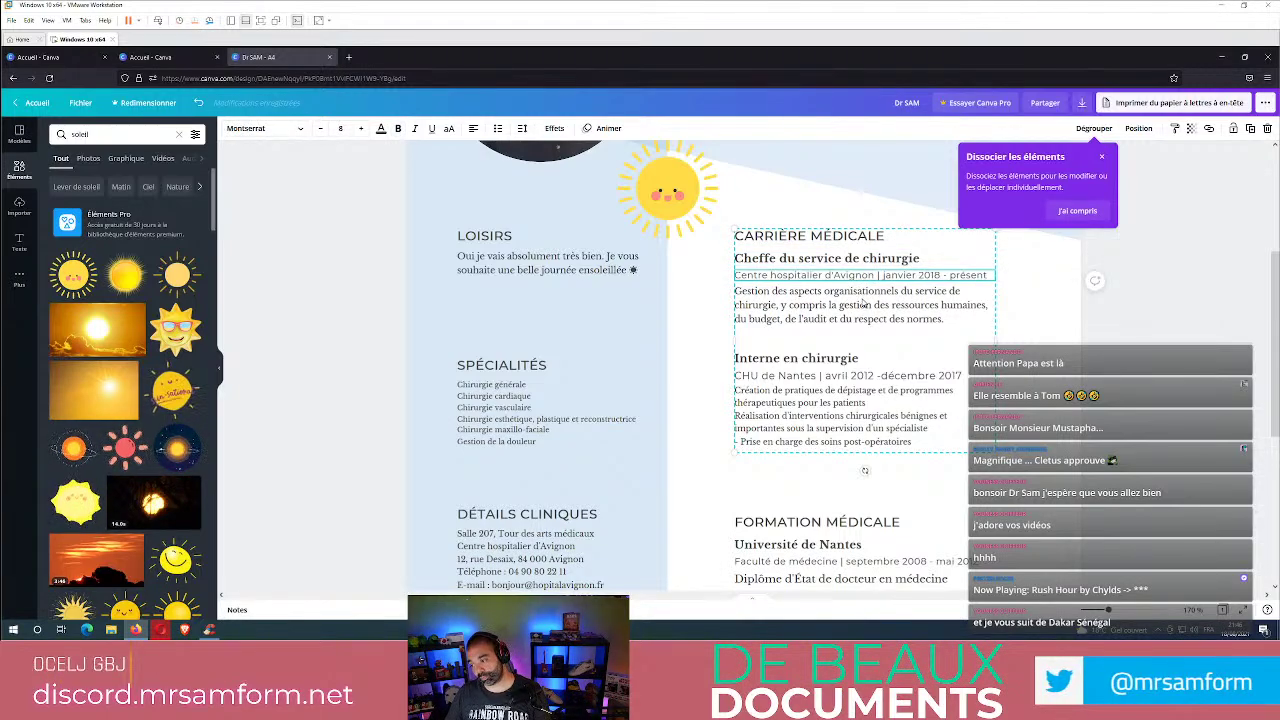
{"action": "left_click", "coordinate": [861, 305]}
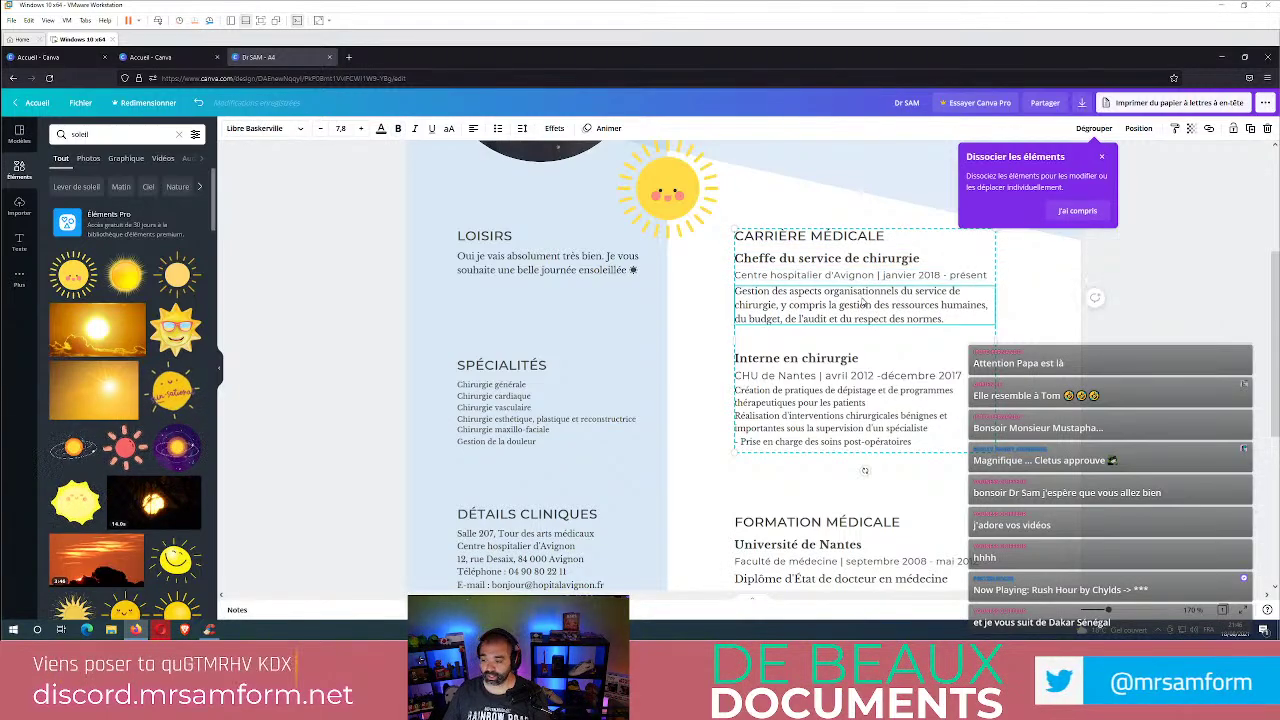
{"action": "double_click", "coordinate": [862, 304]}
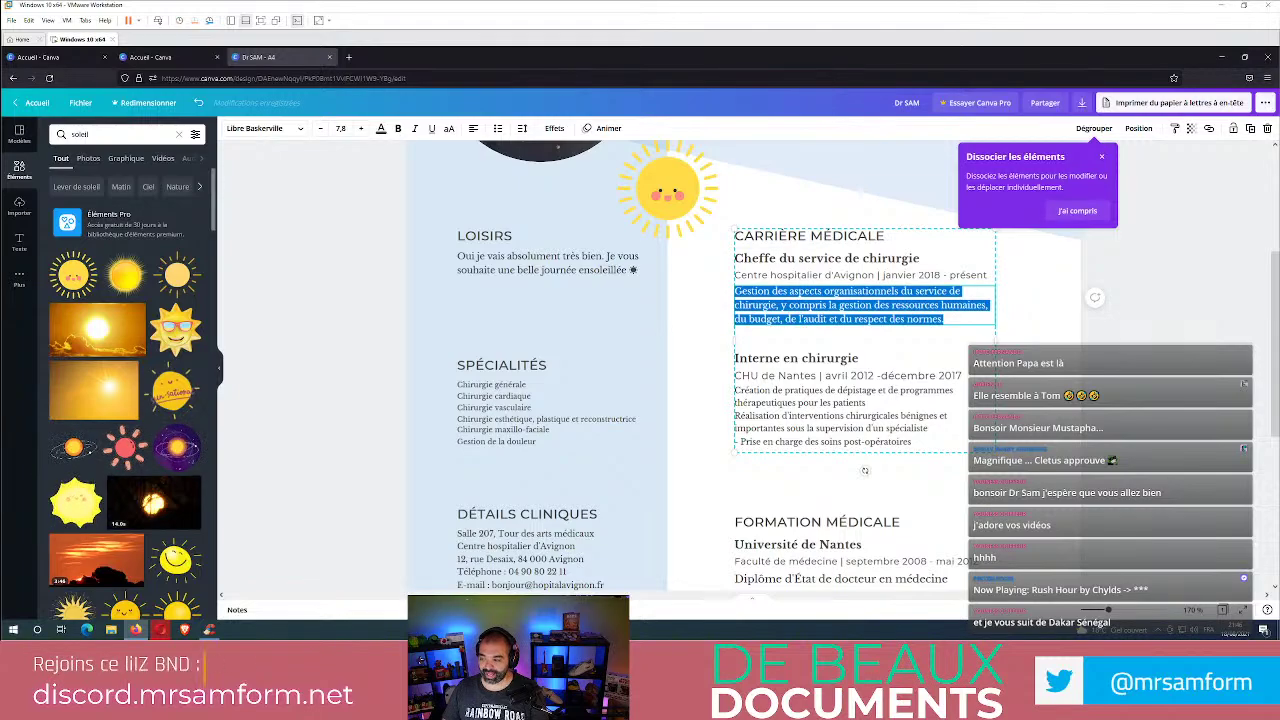
{"action": "left_click", "coordinate": [785, 480]}
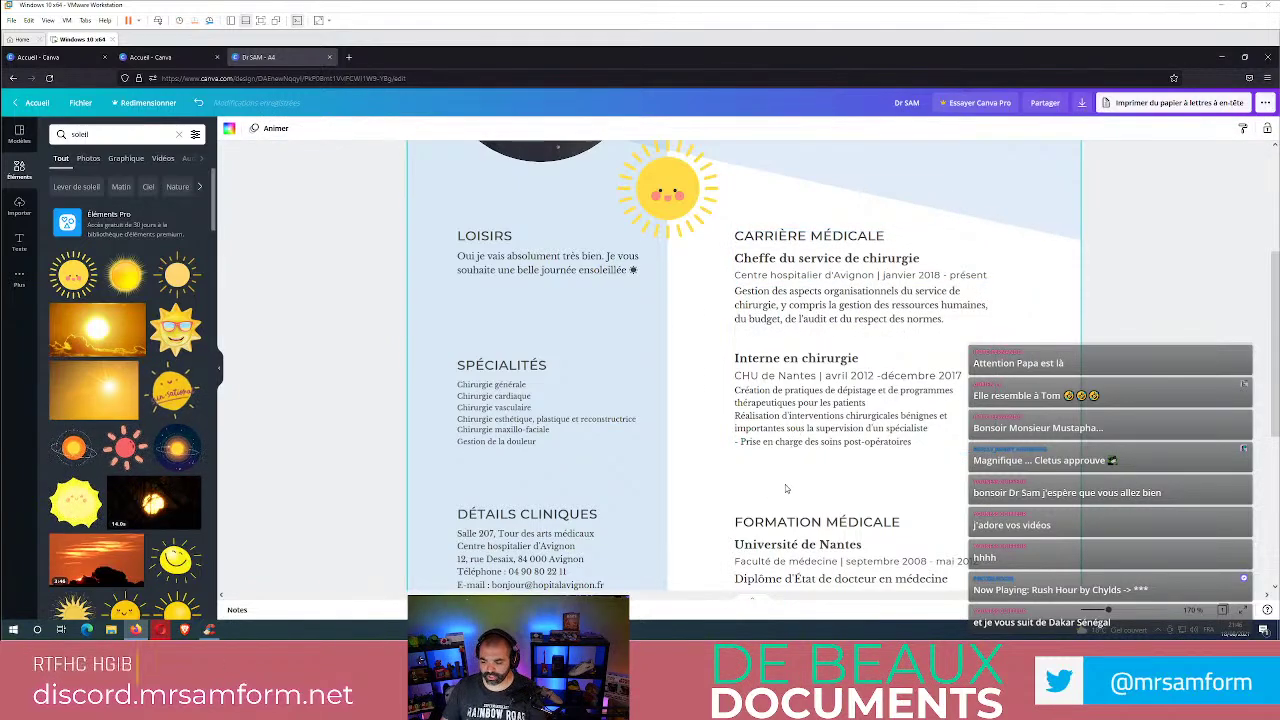
Move the FORMATION MÉDICALE block down to leave more empty space beneath CARRIÈRE MÉDICALE.
{"action": "scroll", "coordinate": [785, 484], "scroll_direction": "down", "scroll_amount": 3}
{"action": "left_click_drag", "start_coordinate": [833, 331], "coordinate": [831, 412]}
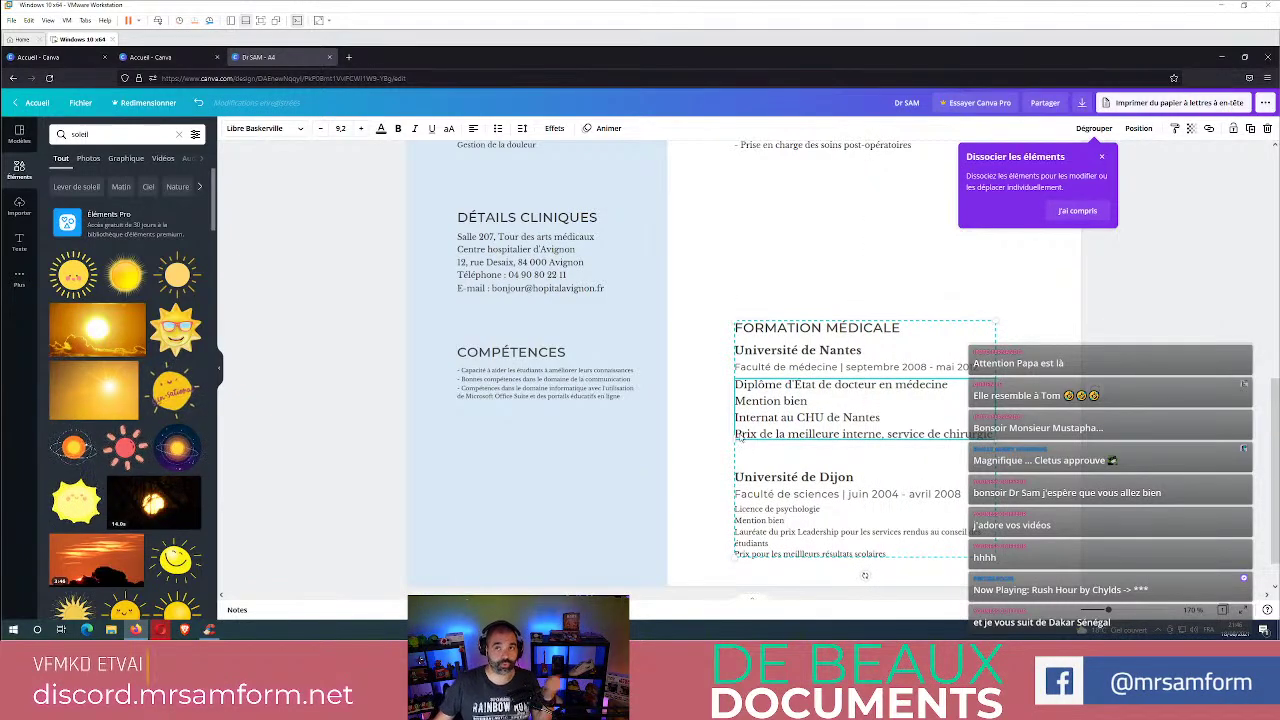
{"action": "scroll", "coordinate": [737, 410], "scroll_direction": "up", "scroll_amount": 3}
{"action": "scroll", "coordinate": [736, 376], "scroll_direction": "up", "scroll_amount": 1}
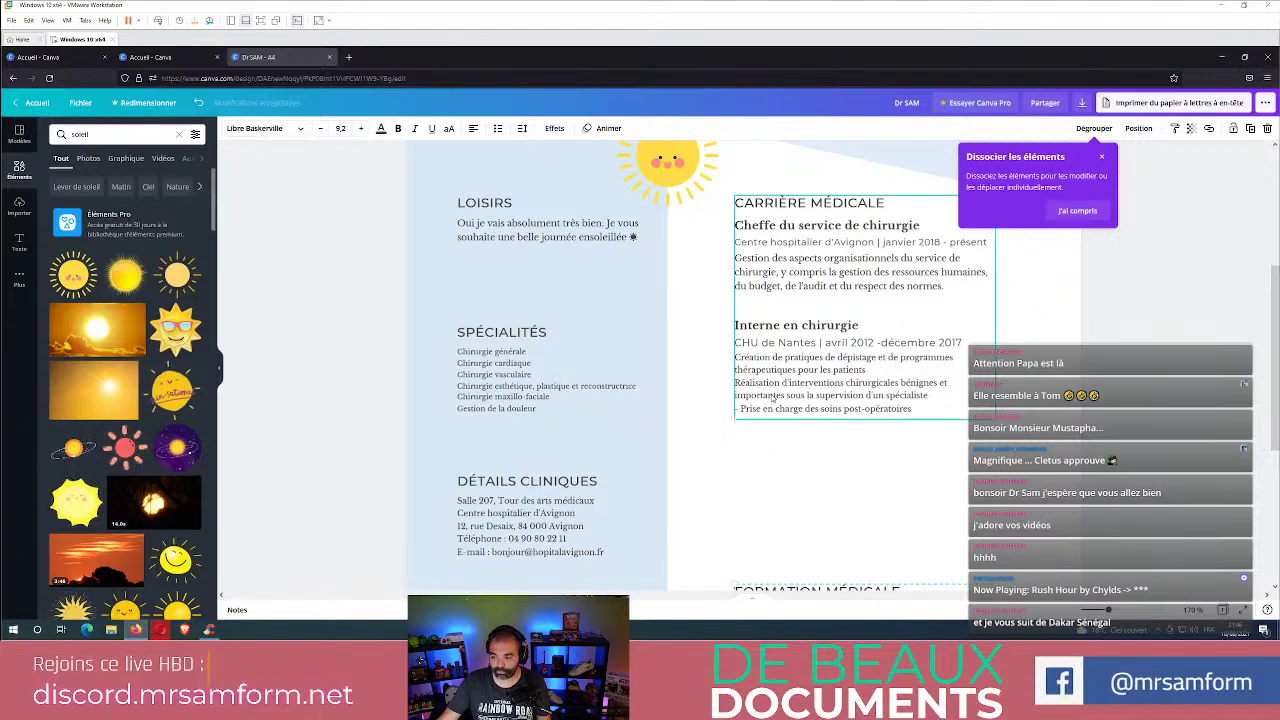
Ungroup the CARRIÈRE MÉDICALE block into separate text elements, dismissing the tip about ungrouping.
{"action": "left_click", "coordinate": [774, 367]}
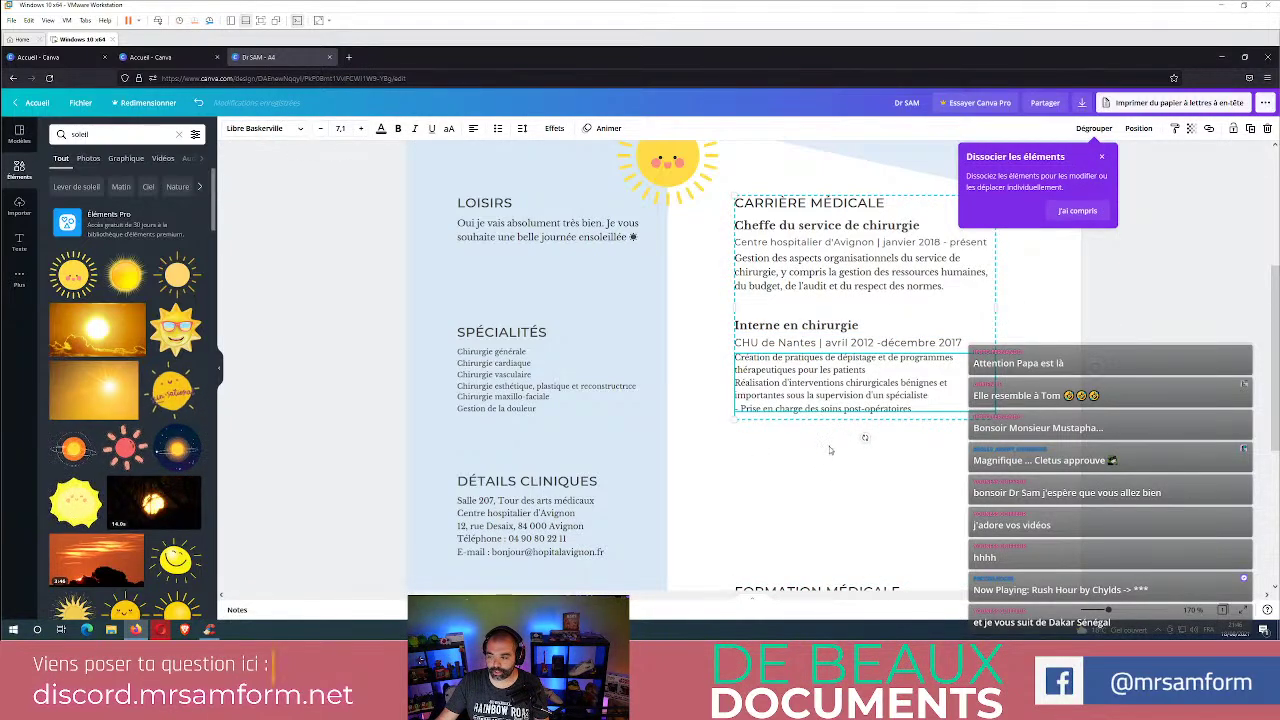
{"action": "left_click", "coordinate": [829, 450]}
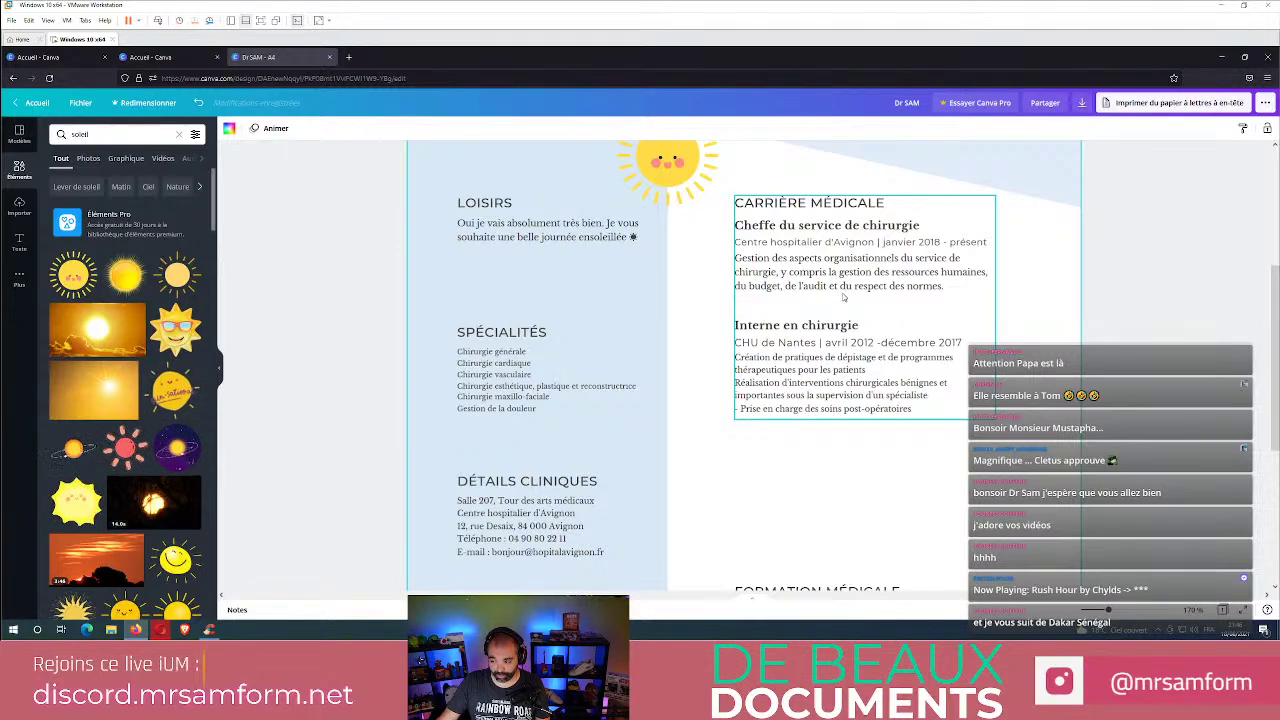
{"action": "left_click", "coordinate": [842, 298]}
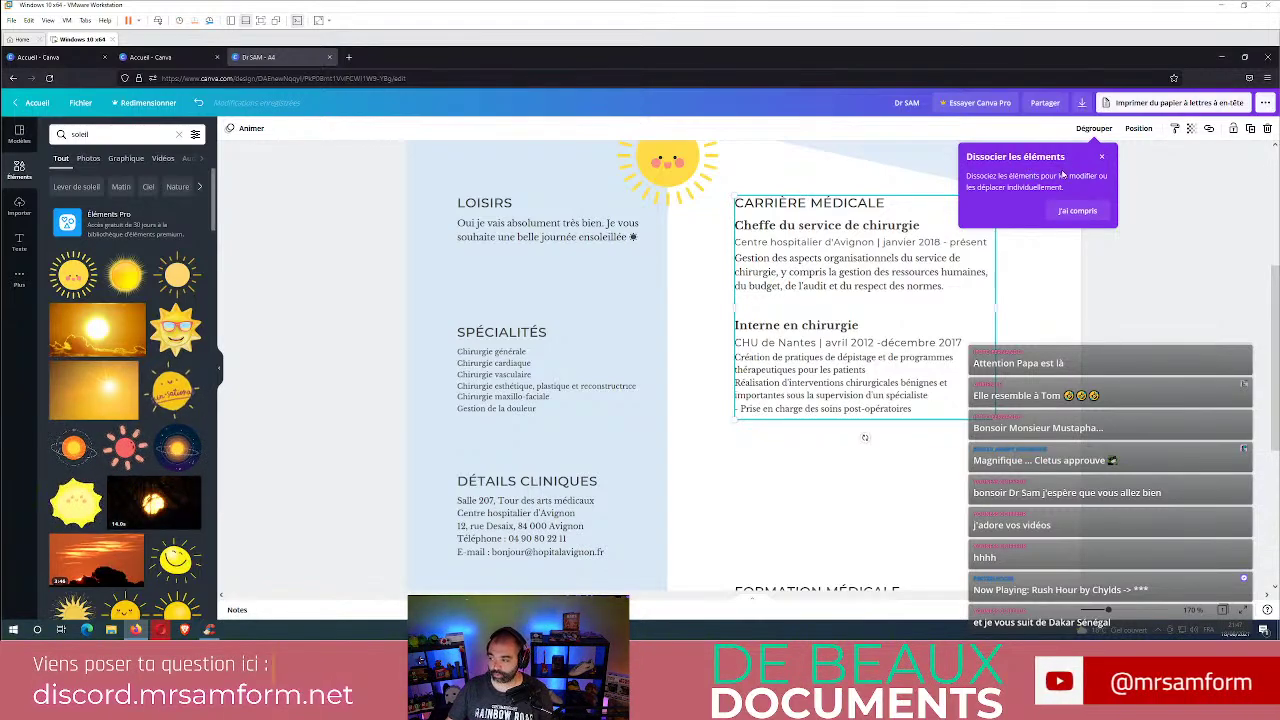
{"action": "left_click", "coordinate": [1077, 211]}
{"action": "left_click", "coordinate": [1096, 128]}
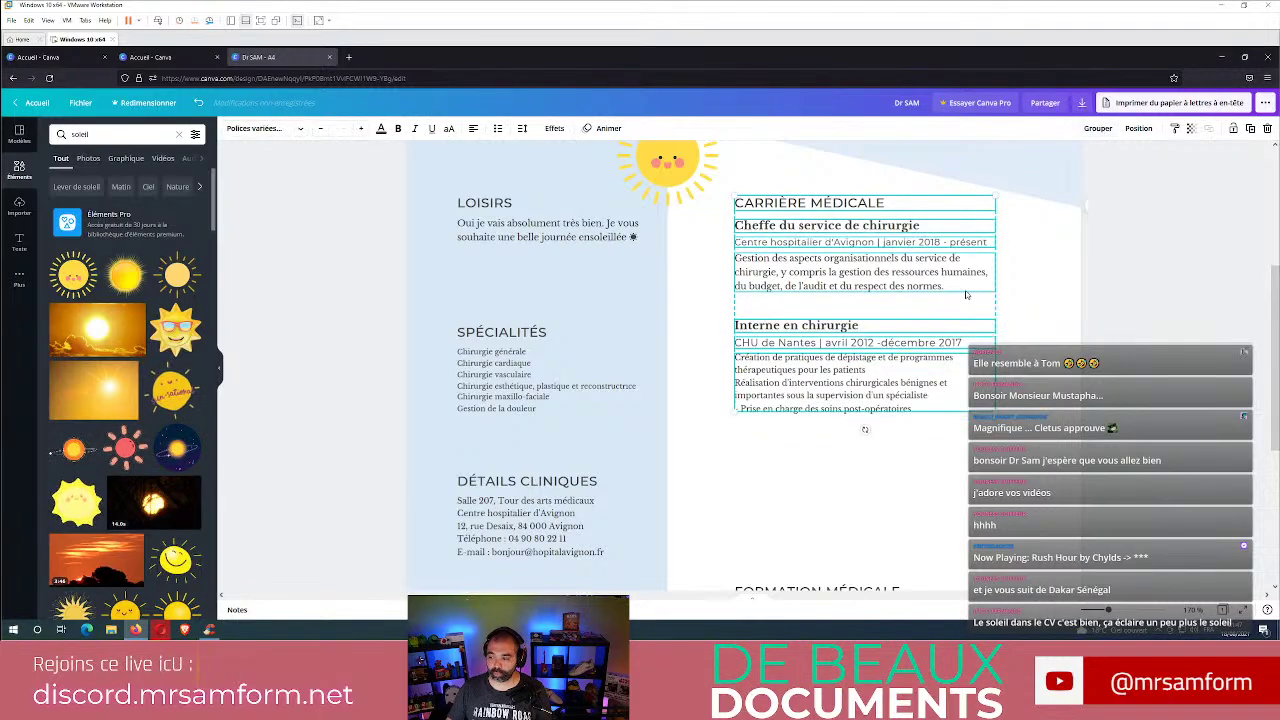
{"action": "left_click", "coordinate": [1013, 370]}
Move the texts of the Interne en chirurgie entry slightly up, closer to the Cheffe du service de chirurgie entry.
{"action": "left_click", "coordinate": [880, 395]}
{"action": "left_click_drag", "start_coordinate": [880, 452], "coordinate": [773, 321]}
{"action": "left_click", "coordinate": [790, 395]}
{"action": "mouse_move", "coordinate": [800, 385]}
{"action": "left_mouse_down"}
{"action": "mouse_move", "coordinate": [817, 488]}
{"action": "mouse_move", "coordinate": [798, 379]}
{"action": "left_mouse_up"}
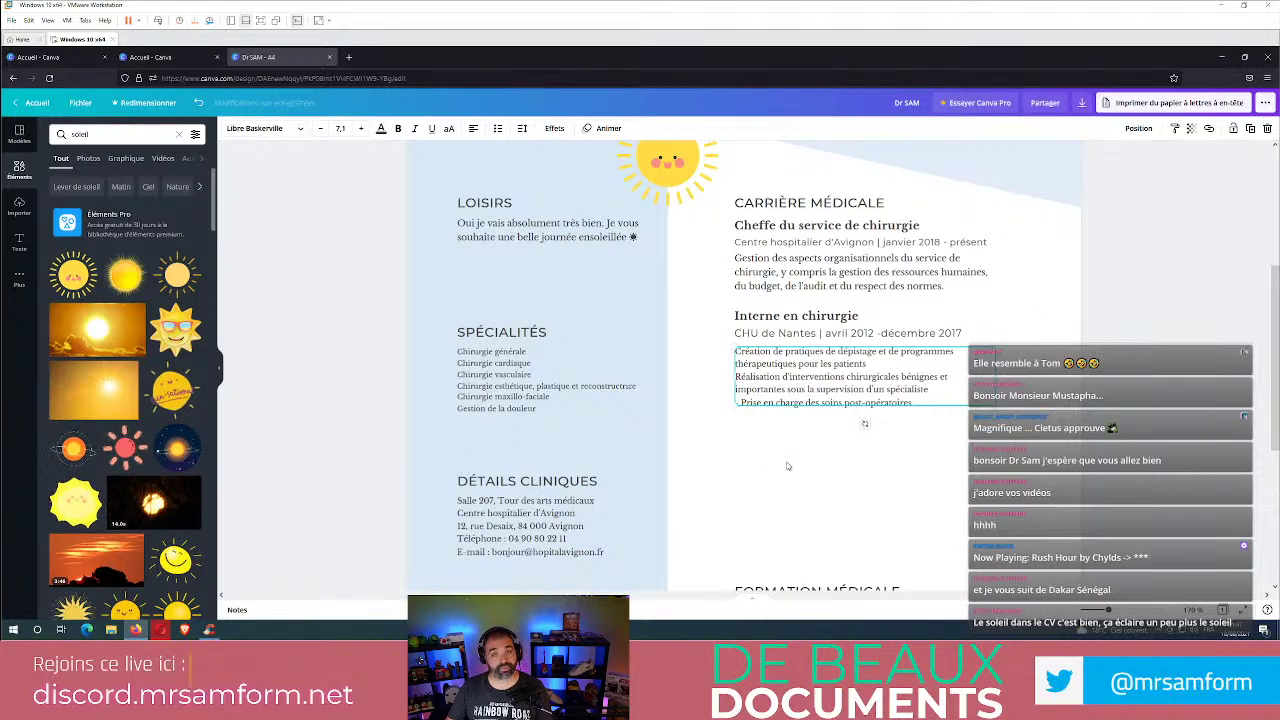
Duplicate the three texts of the Interne en chirurgie entry, place the copy directly beneath the original, and delete that copy.
{"action": "left_click_drag", "start_coordinate": [812, 456], "coordinate": [728, 308]}
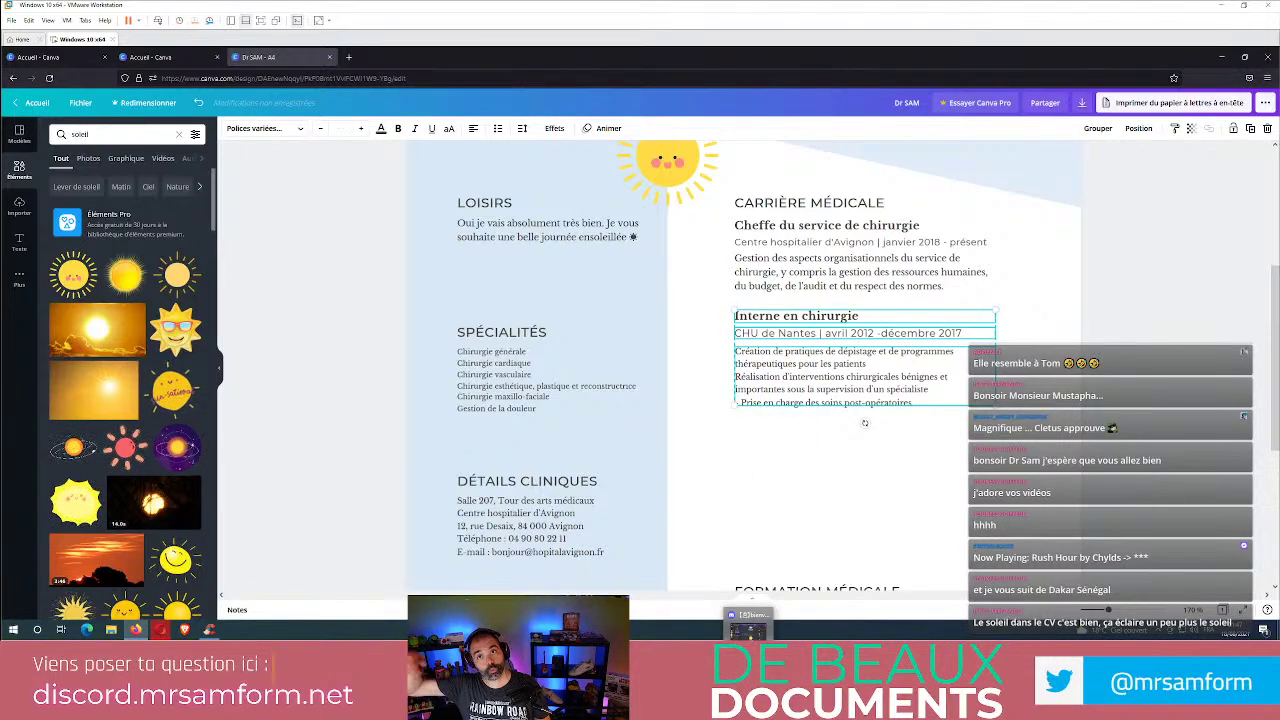
{"action": "key", "text": "super+d"}
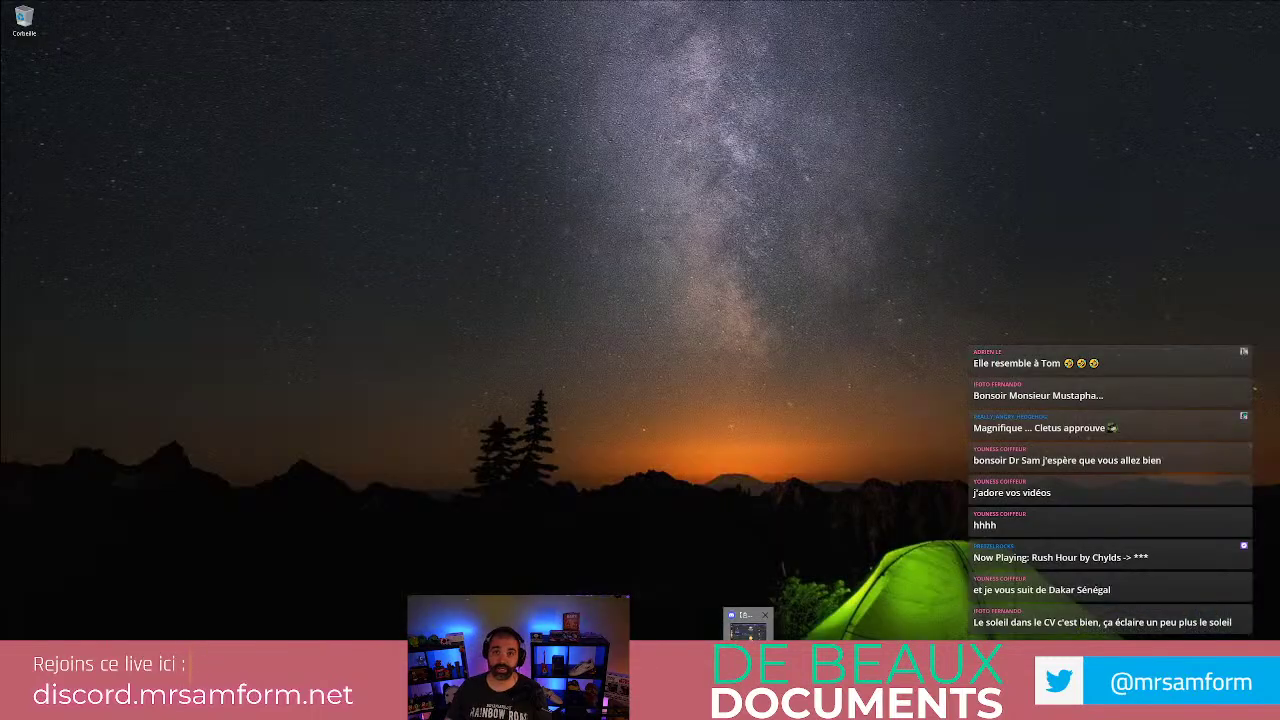
{"action": "key", "text": "super+d"}
{"action": "left_click_drag", "start_coordinate": [857, 443], "coordinate": [715, 305]}
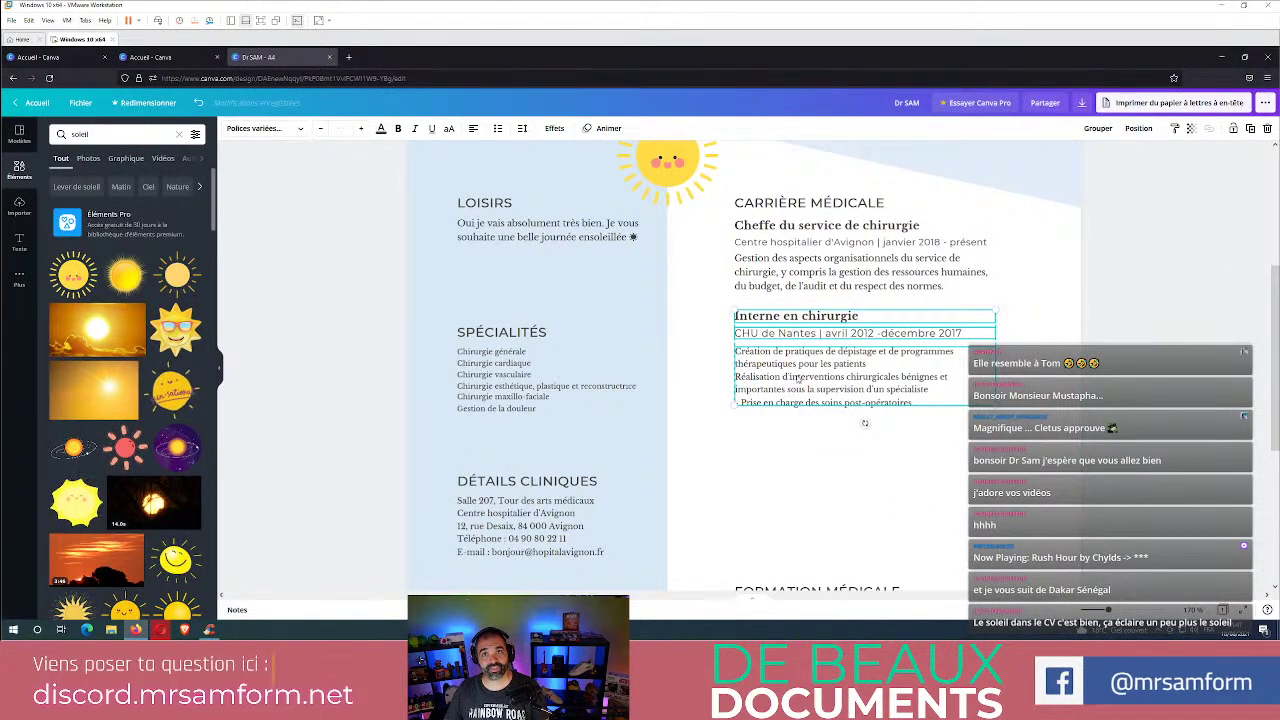
{"action": "key", "text": "ctrl+d"}
{"action": "left_click_drag", "start_coordinate": [791, 376], "coordinate": [786, 504]}
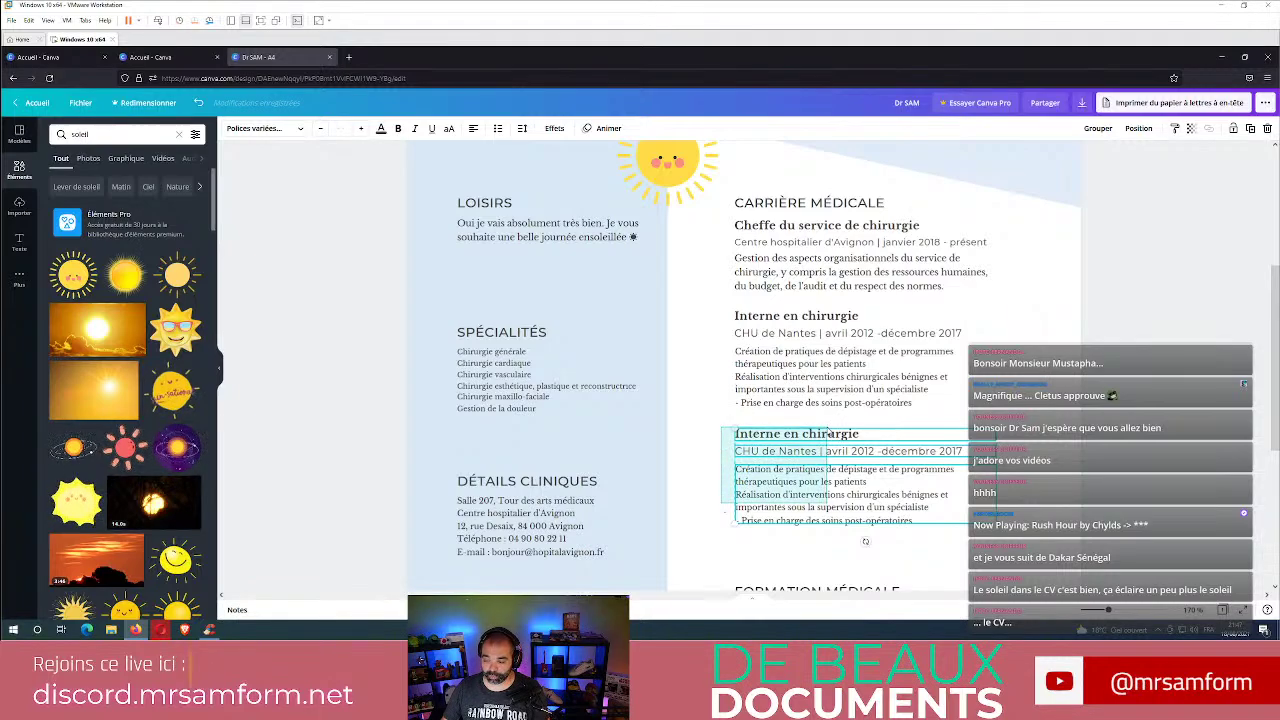
{"action": "key", "text": "Delete"}
Try to copy the three texts of the Interne en chirurgie entry and paste them into the empty space beneath, closing the copy-paste notice.
{"action": "left_click_drag", "start_coordinate": [904, 433], "coordinate": [743, 335]}
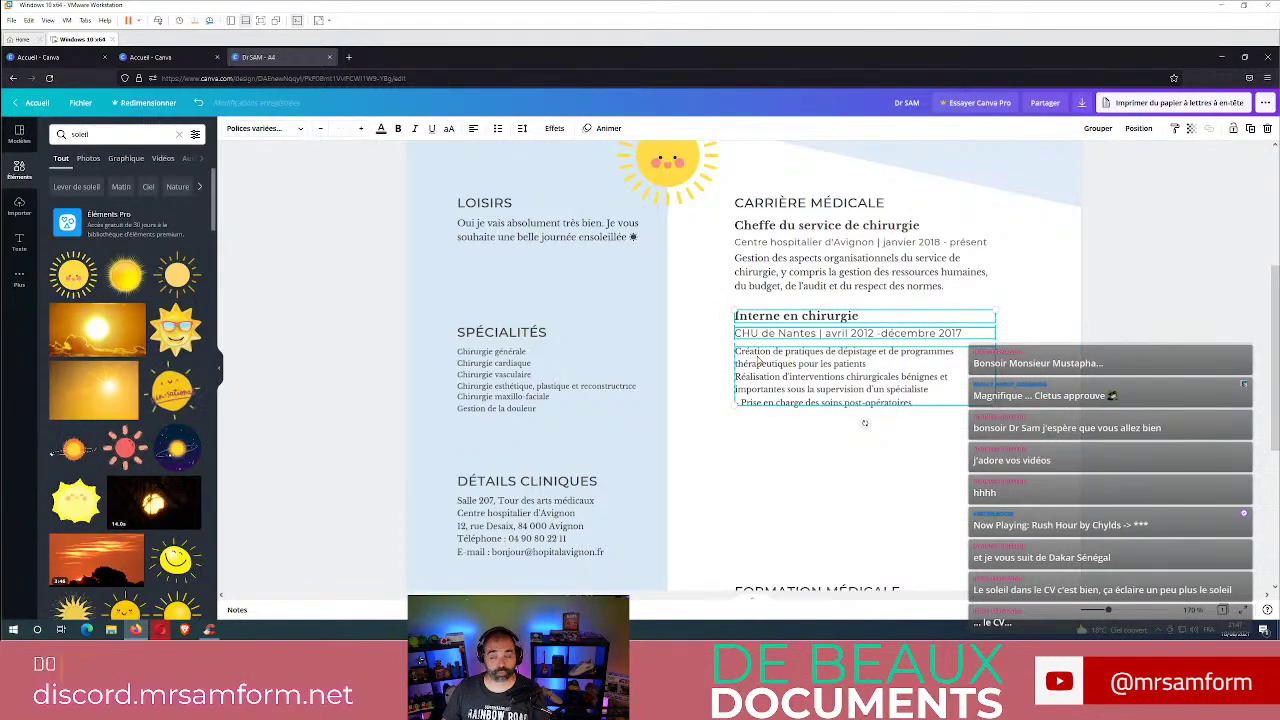
{"action": "right_click", "coordinate": [767, 379]}
{"action": "left_click", "coordinate": [783, 396]}
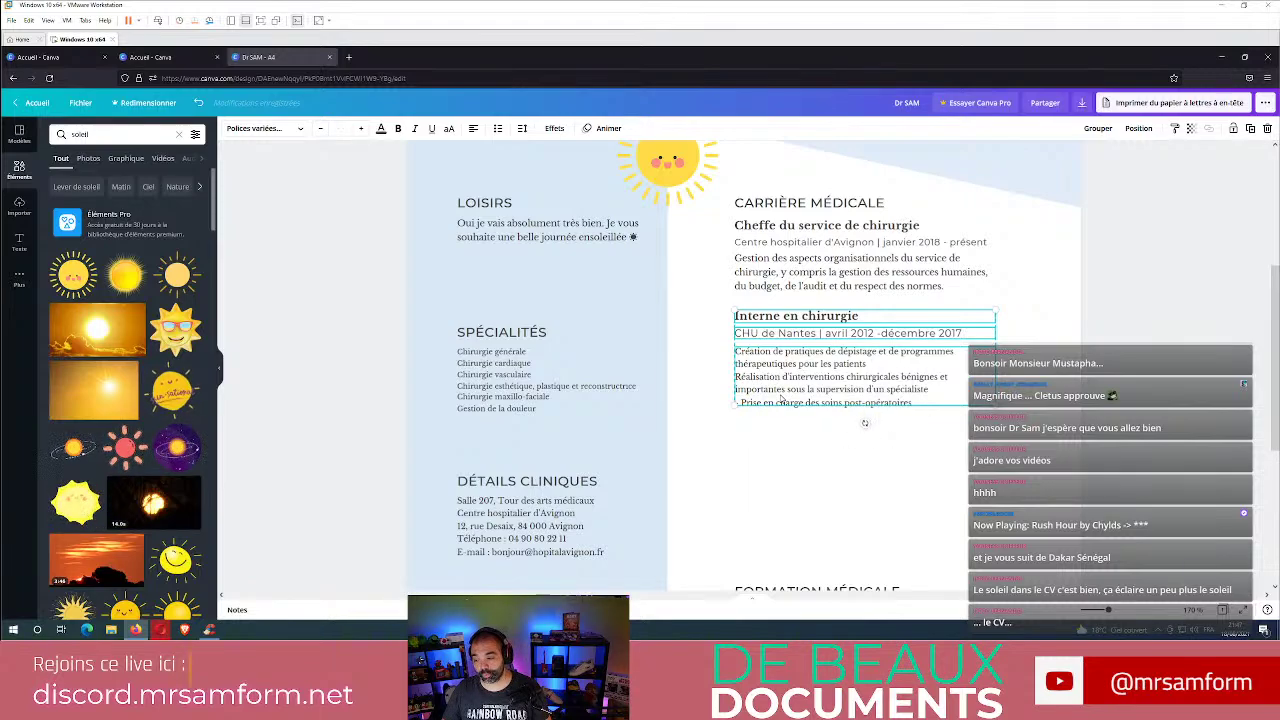
{"action": "left_click", "coordinate": [781, 431]}
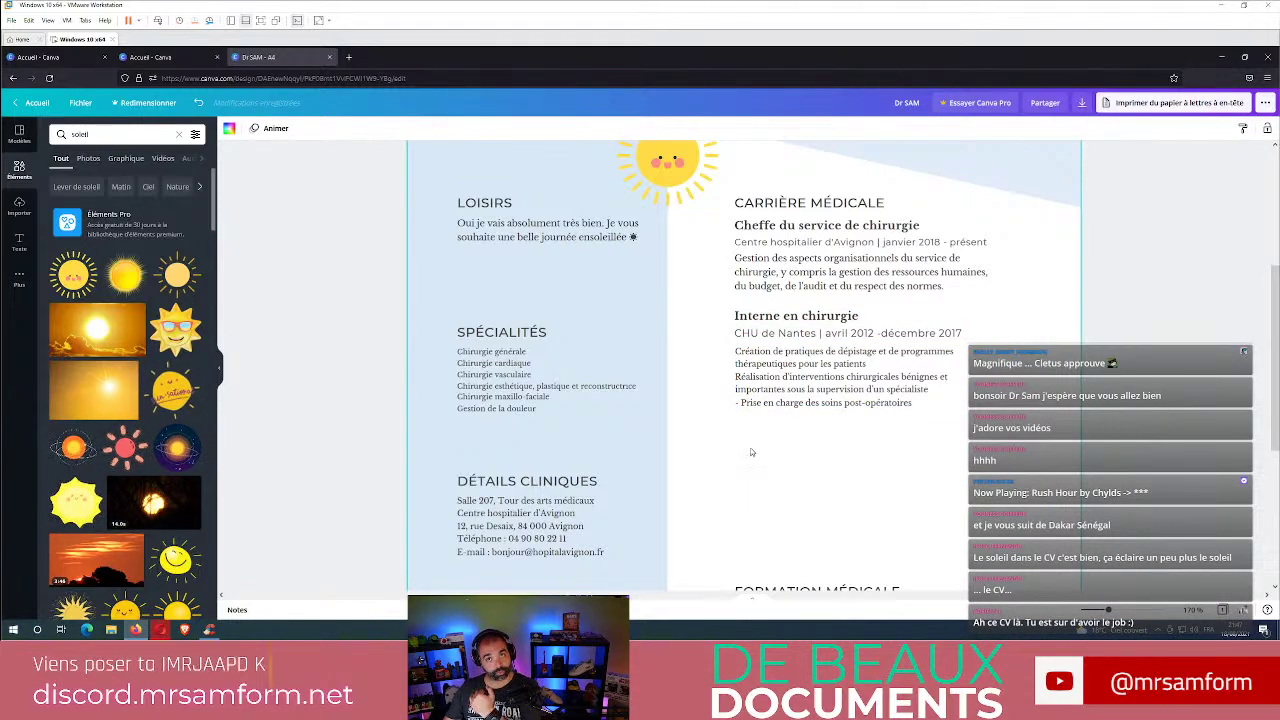
{"action": "right_click", "coordinate": [754, 461]}
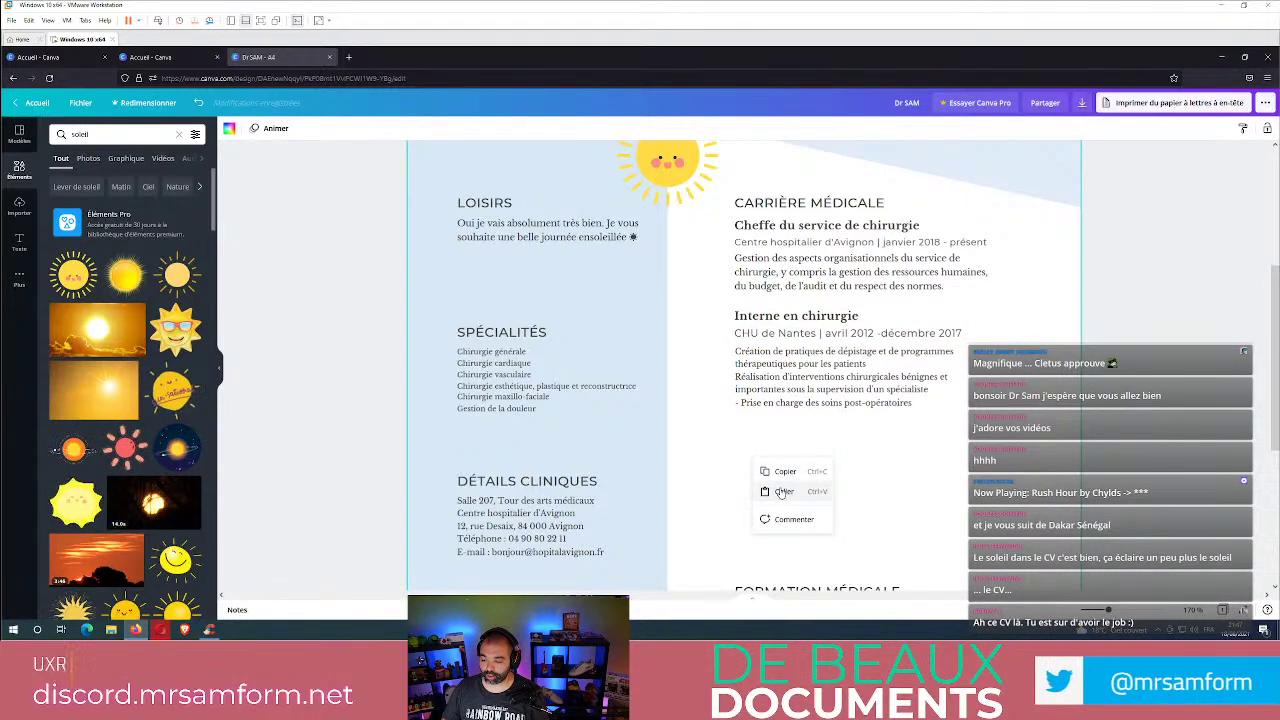
{"action": "left_click", "coordinate": [781, 486]}
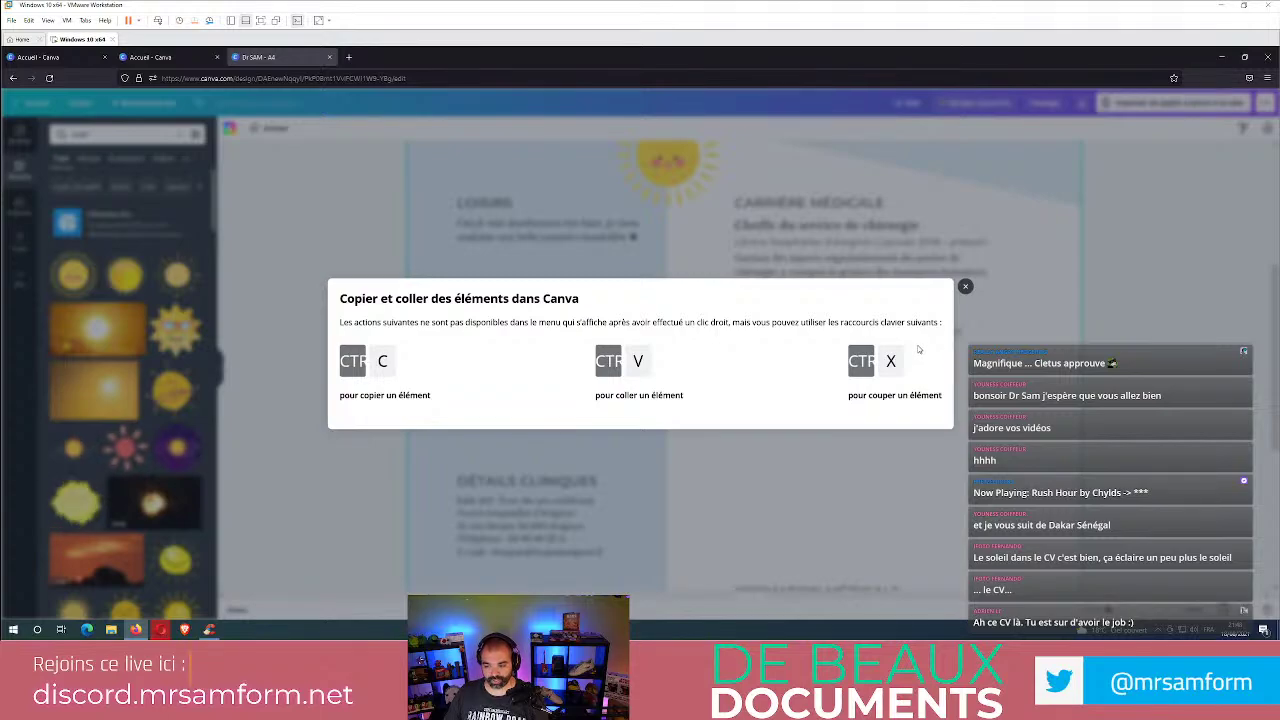
{"action": "left_click", "coordinate": [966, 288]}
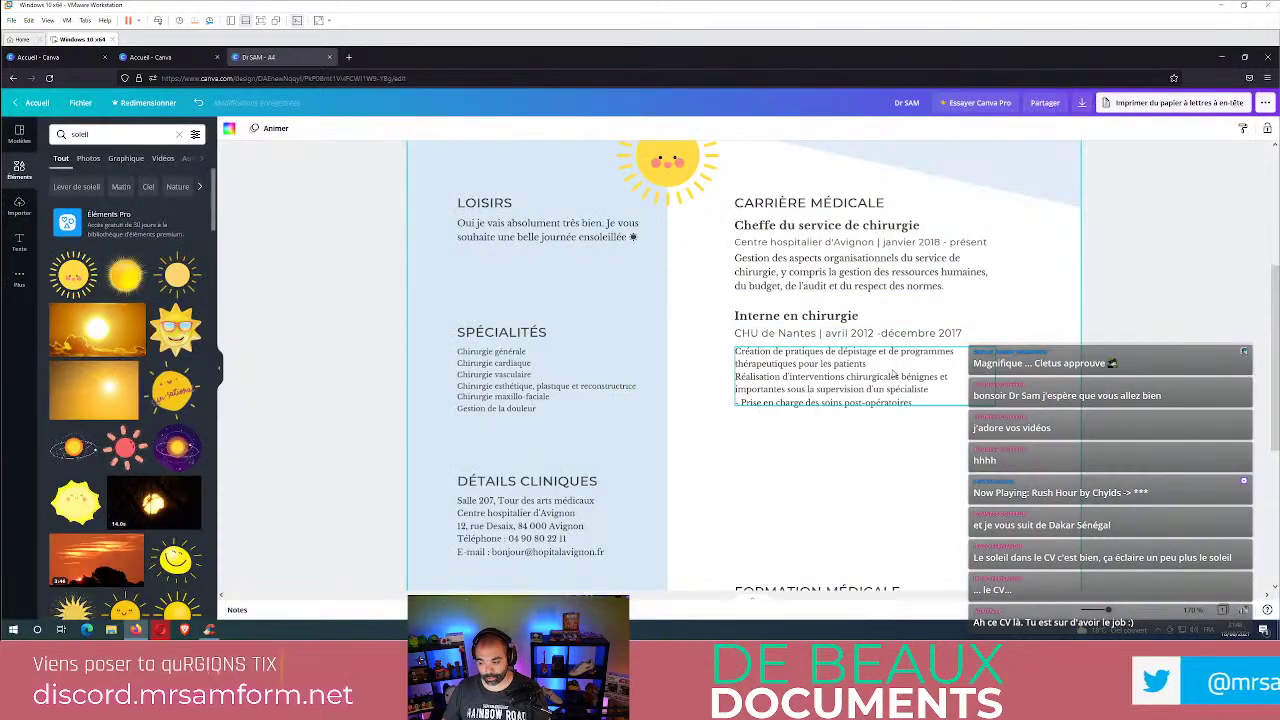
Copy the three texts of the Interne en chirurgie entry and place the pasted copy directly beneath the original.
{"action": "left_click_drag", "start_coordinate": [851, 460], "coordinate": [731, 311]}
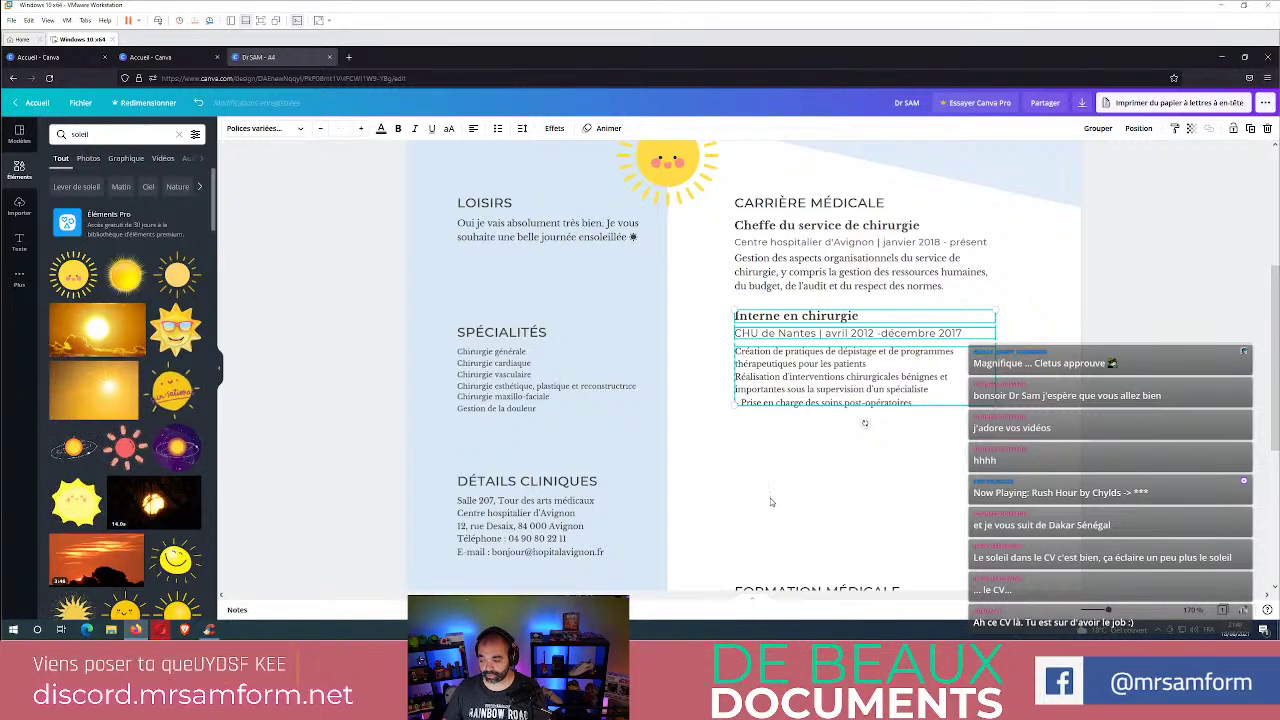
{"action": "key", "text": "ctrl+v"}
{"action": "left_click_drag", "start_coordinate": [789, 415], "coordinate": [772, 511]}
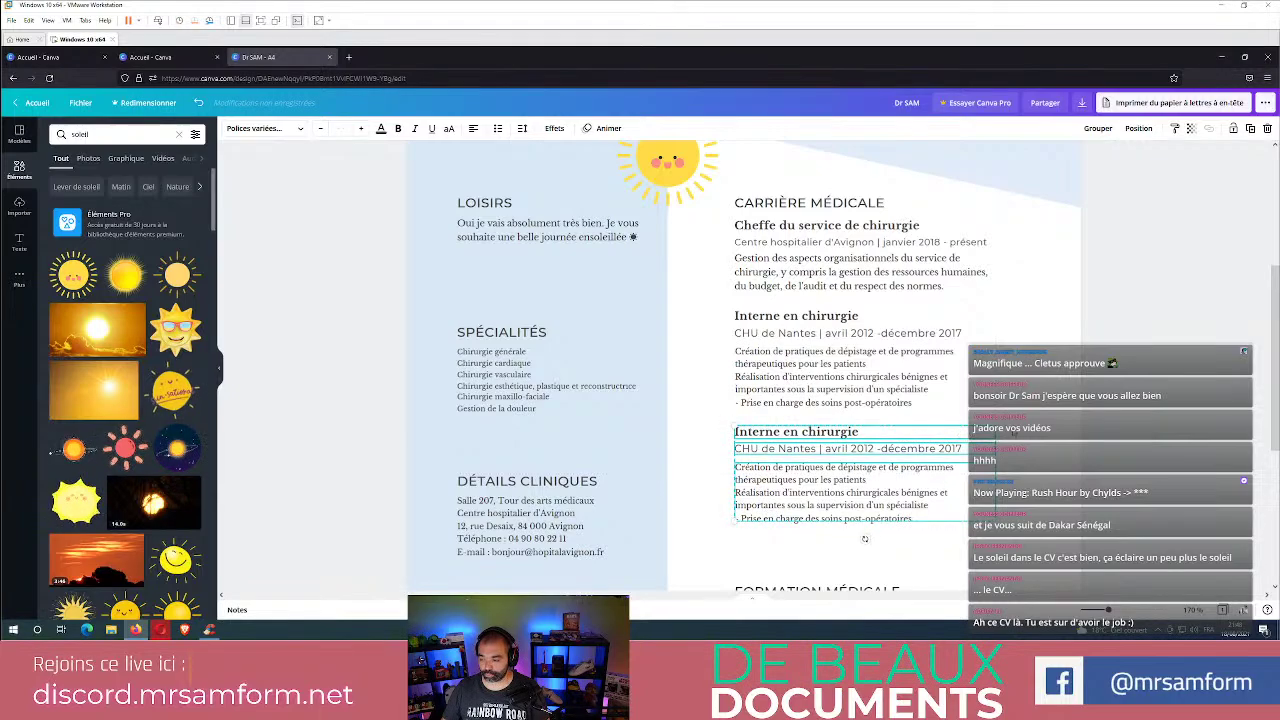
Change the title of the copied lower career entry to "Externe en chirurgie".
{"action": "key", "text": "Escape"}
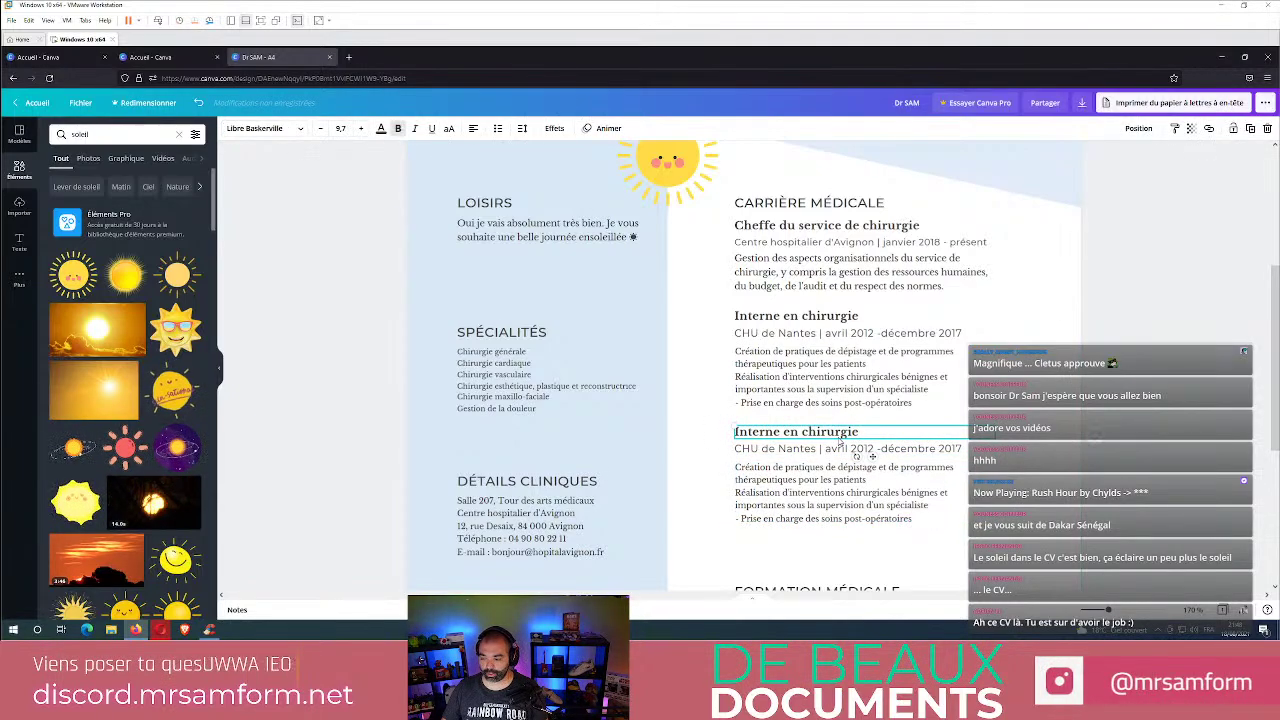
{"action": "double_click", "coordinate": [841, 440]}
{"action": "type", "text": "Extern"}
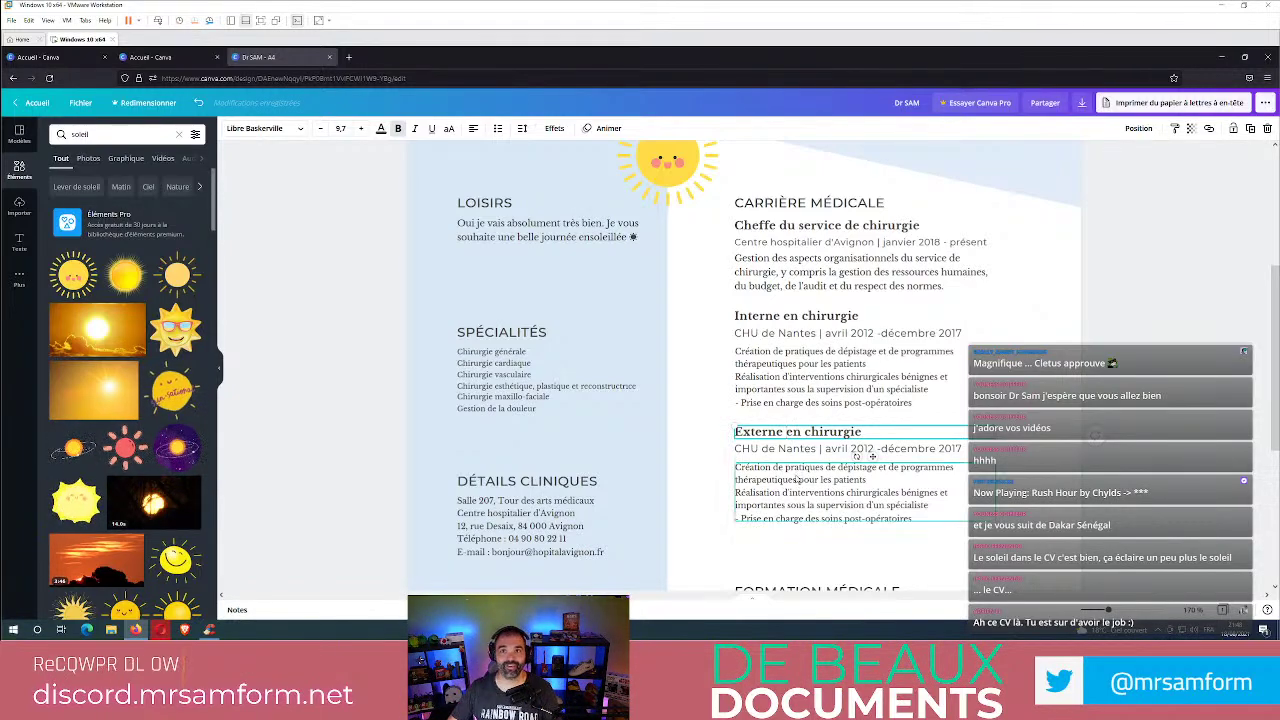
Select the round portrait photo at the head of the CV and open its filter choices.
{"action": "scroll", "coordinate": [797, 537], "scroll_direction": "up", "scroll_amount": 1}
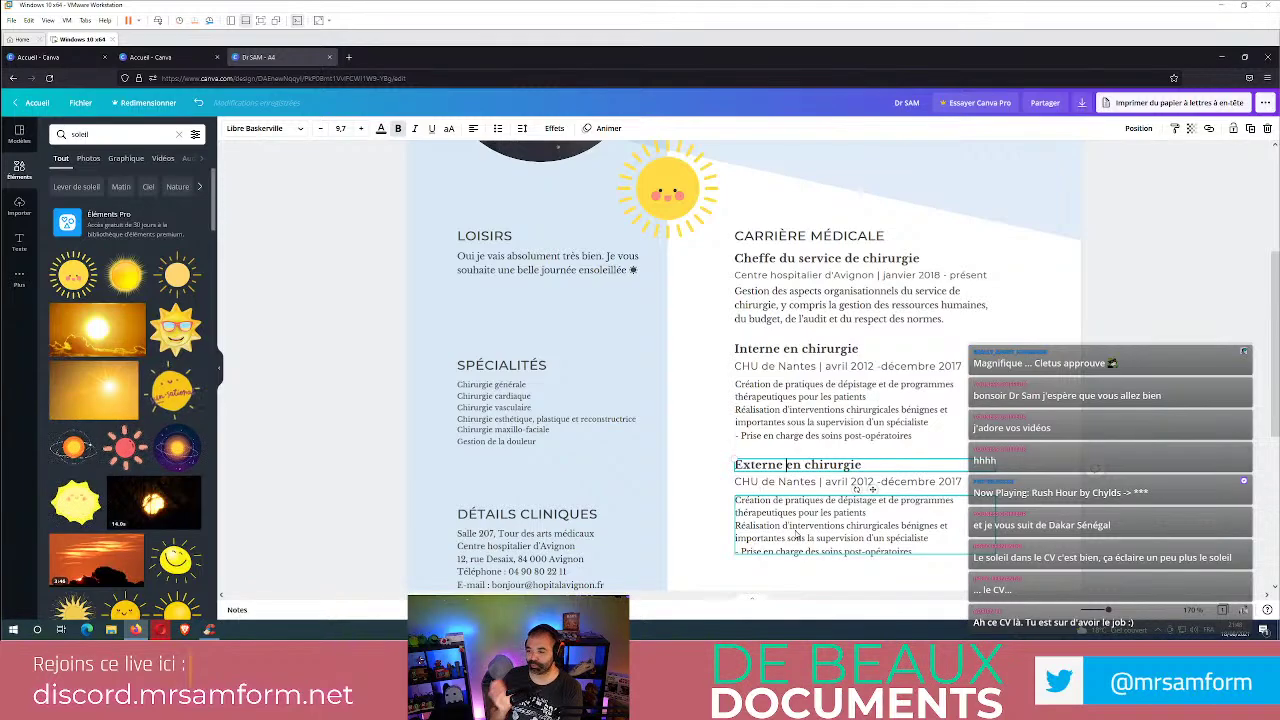
{"action": "left_click", "coordinate": [647, 167]}
{"action": "scroll", "coordinate": [647, 330], "scroll_direction": "up", "scroll_amount": 3}
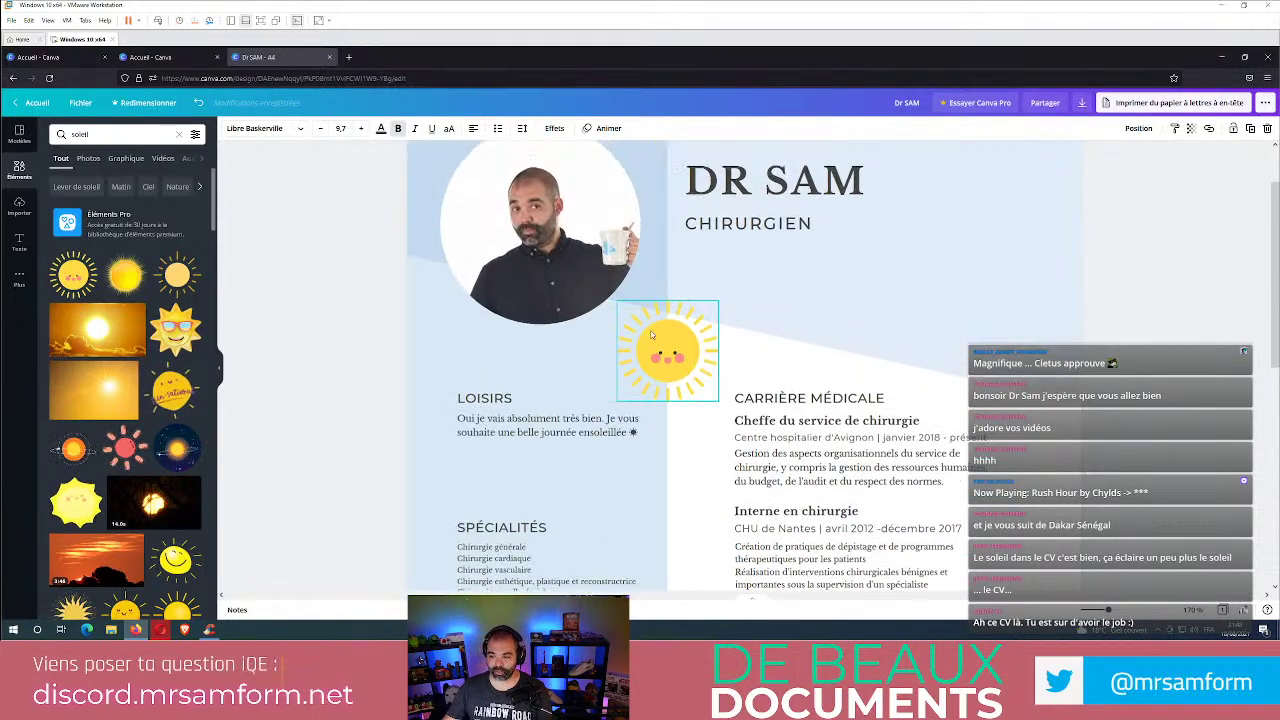
{"action": "scroll", "coordinate": [647, 330], "scroll_direction": "up", "scroll_amount": 1}
{"action": "scroll", "coordinate": [695, 336], "scroll_direction": "down", "scroll_amount": 2}
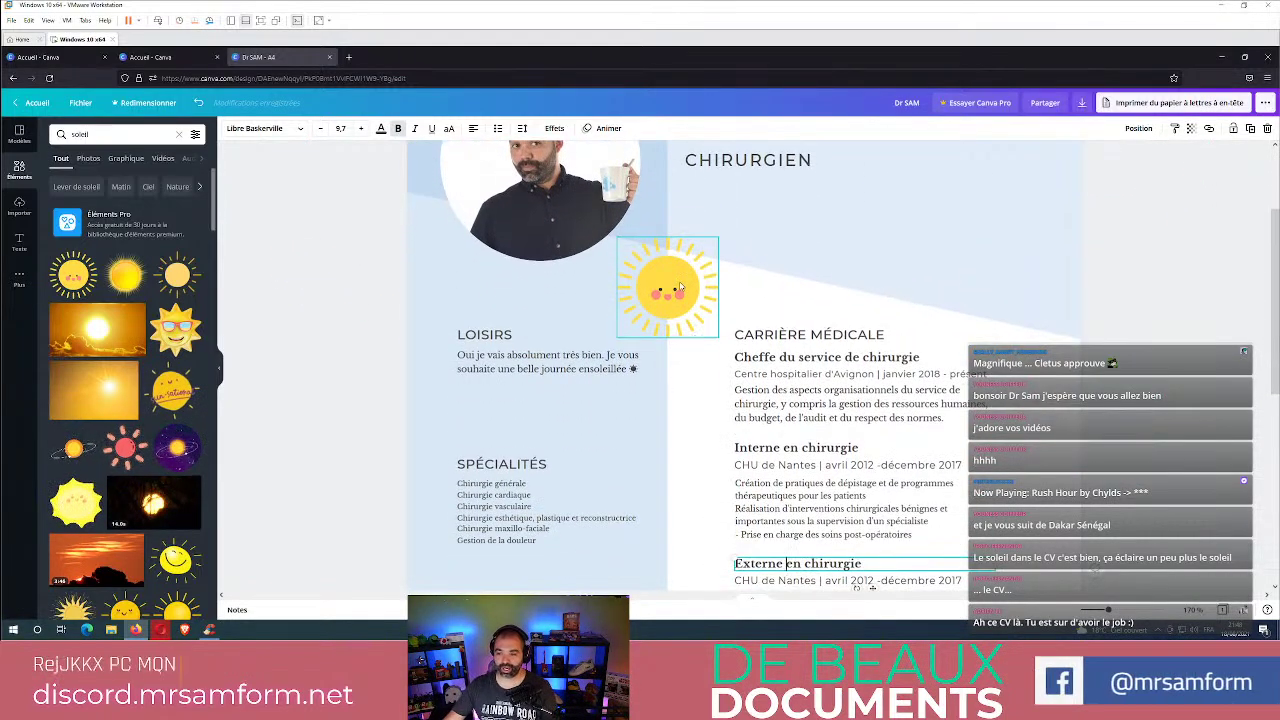
{"action": "scroll", "coordinate": [680, 287], "scroll_direction": "up", "scroll_amount": 2}
{"action": "left_click", "coordinate": [553, 265]}
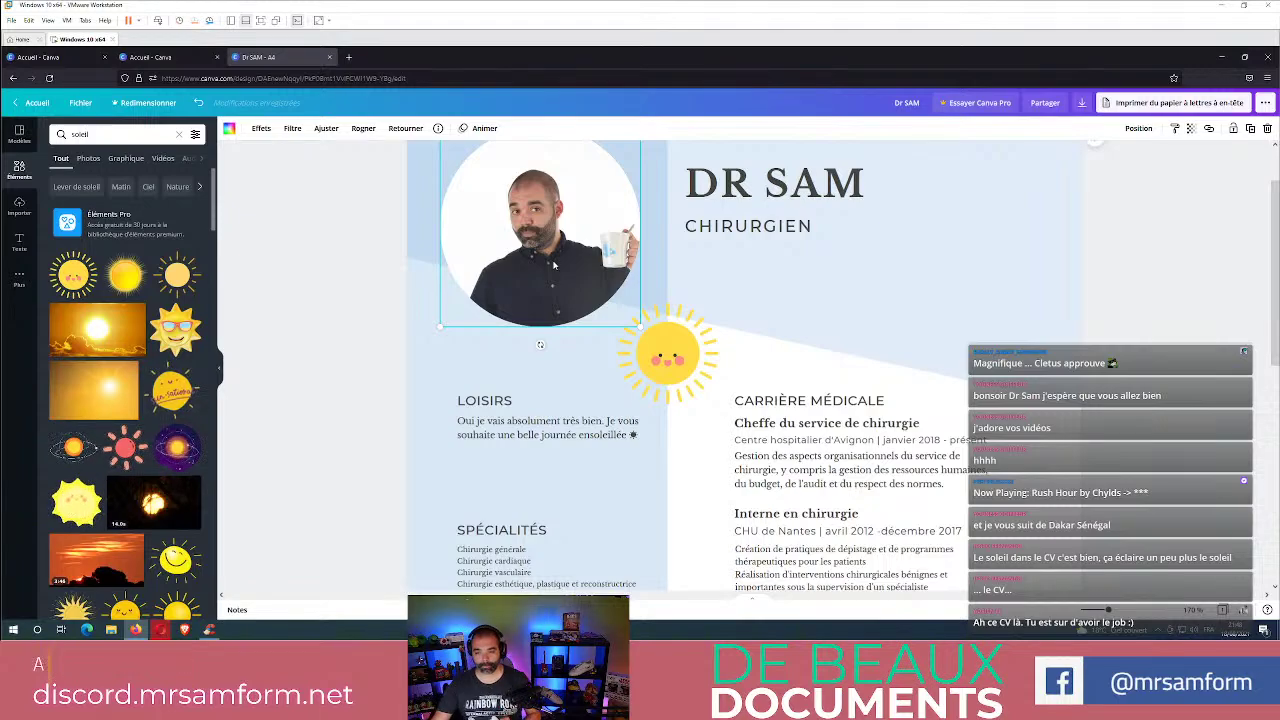
{"action": "scroll", "coordinate": [555, 280], "scroll_direction": "up", "scroll_amount": 2}
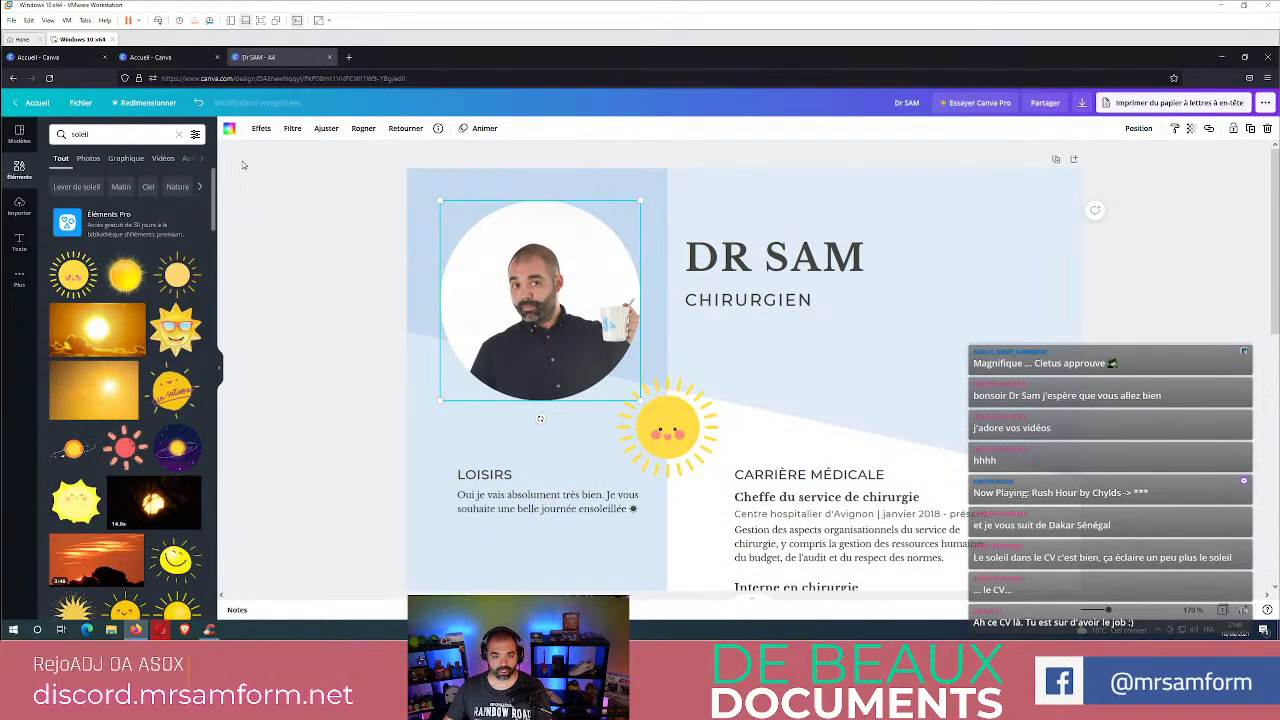
{"action": "left_click", "coordinate": [289, 130]}
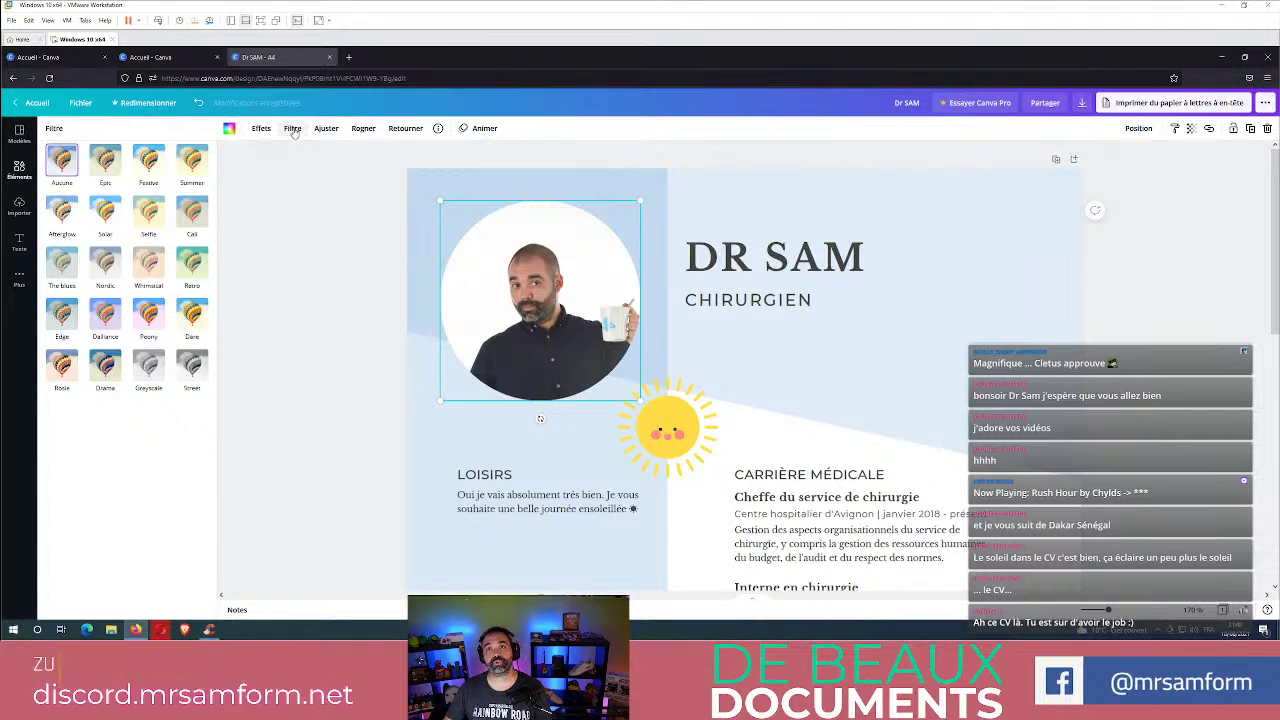